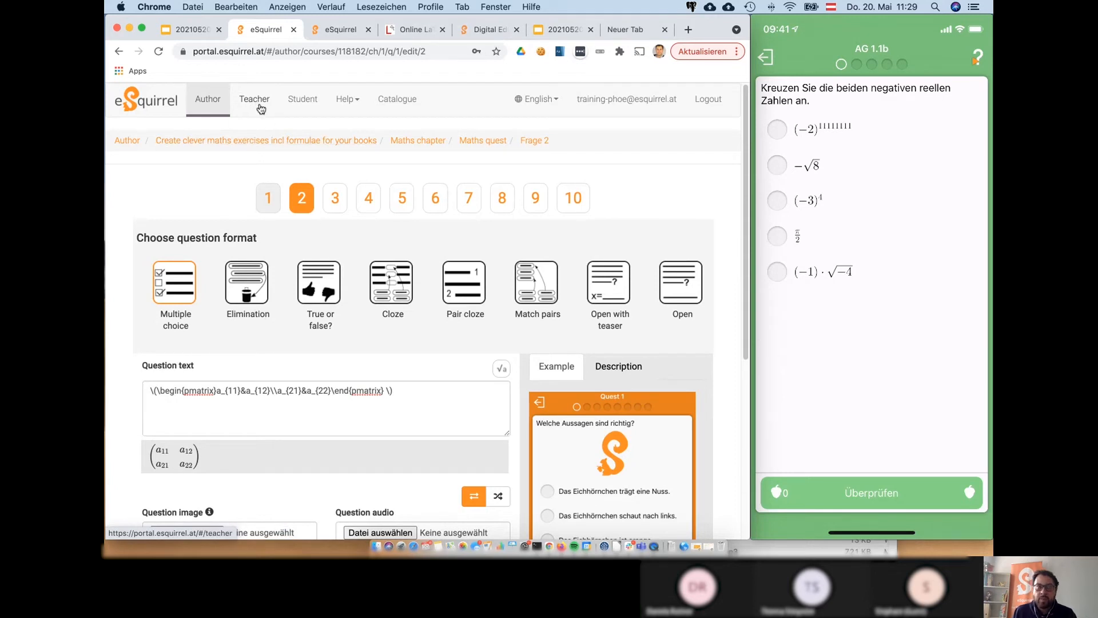
Open the Maths quest of the course "Create clever maths exercises incl formulae for your books" in the author area
left_click(207, 107)
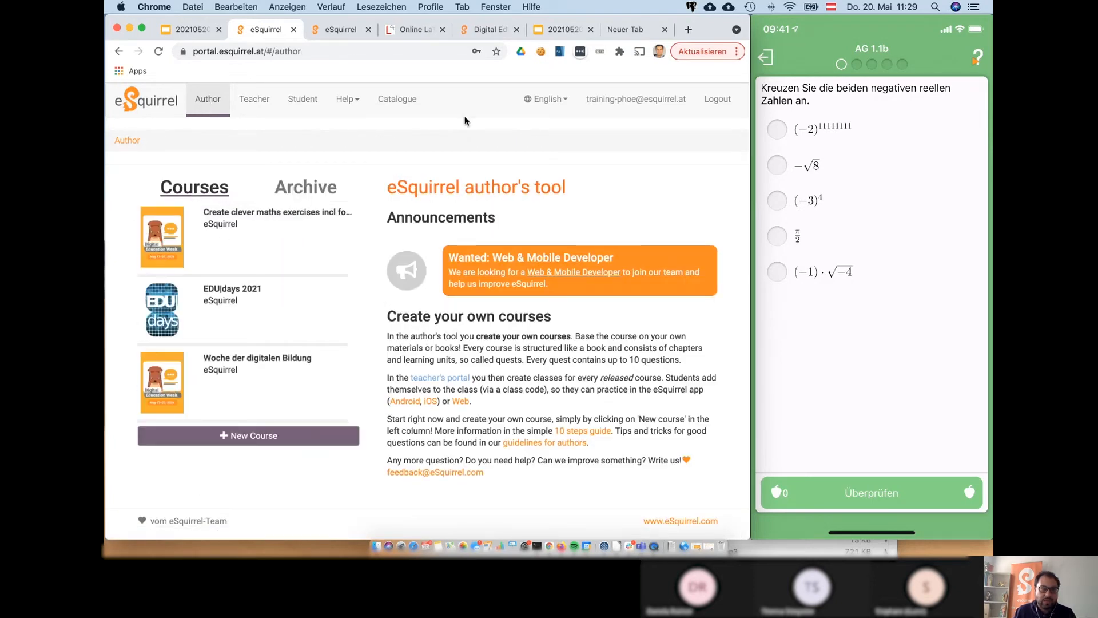
left_click(302, 217)
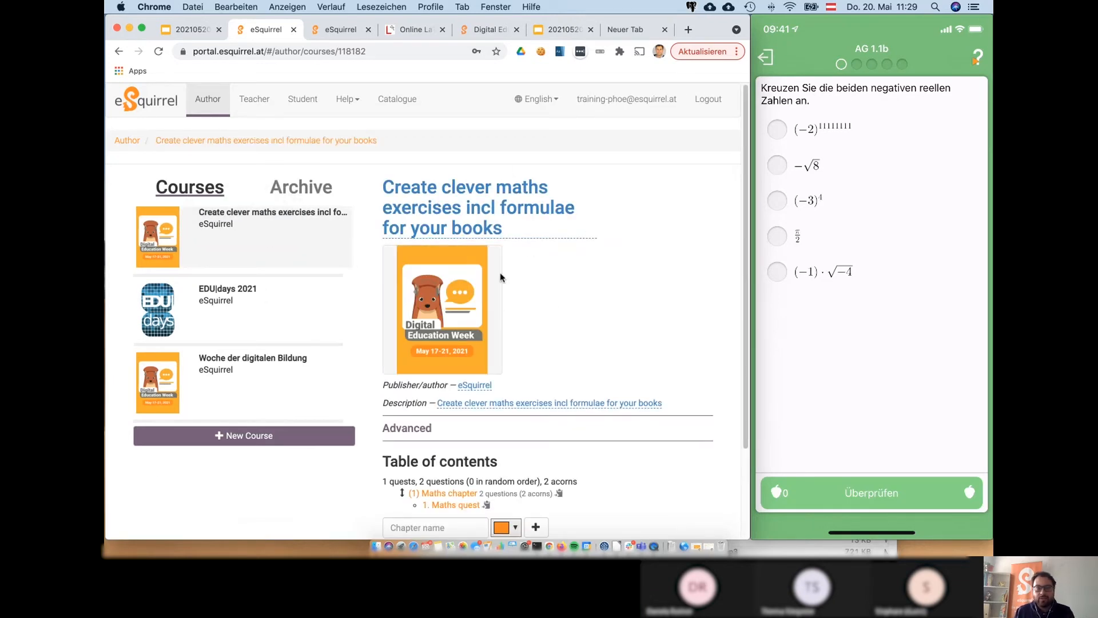
scroll(497, 406, "down", 3)
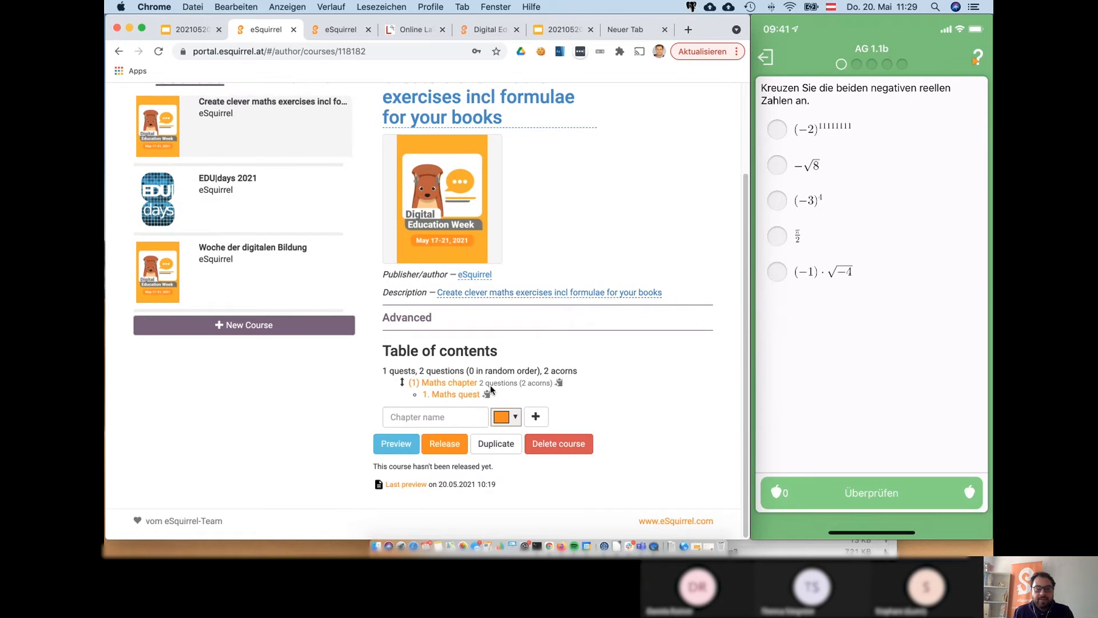
left_click(453, 397)
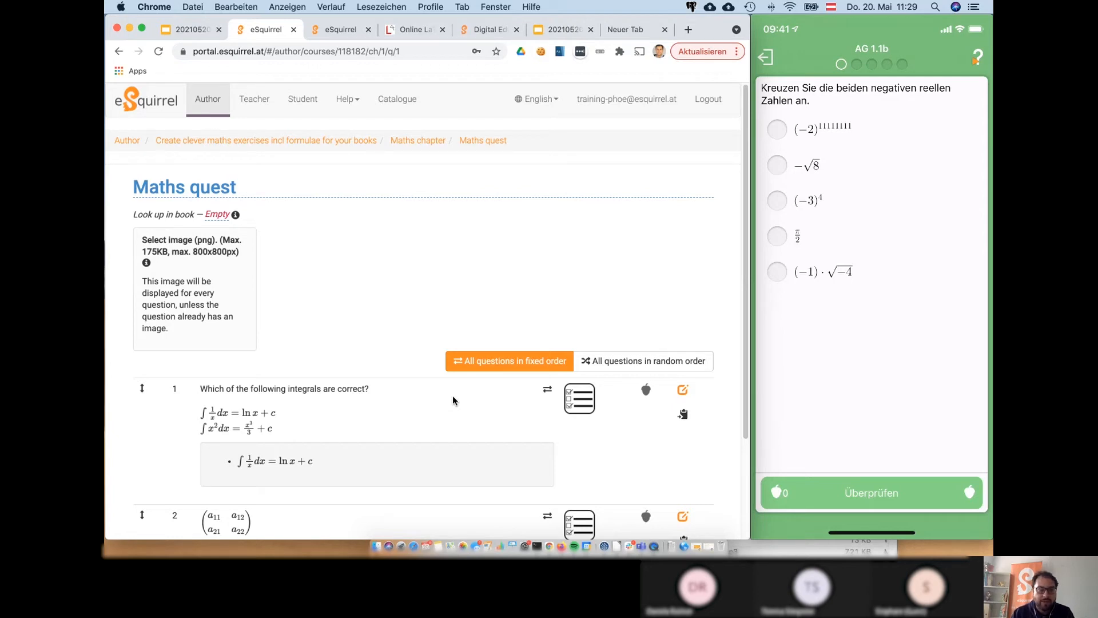
Create a new third question in the Maths quest
scroll(452, 396, "down", 2)
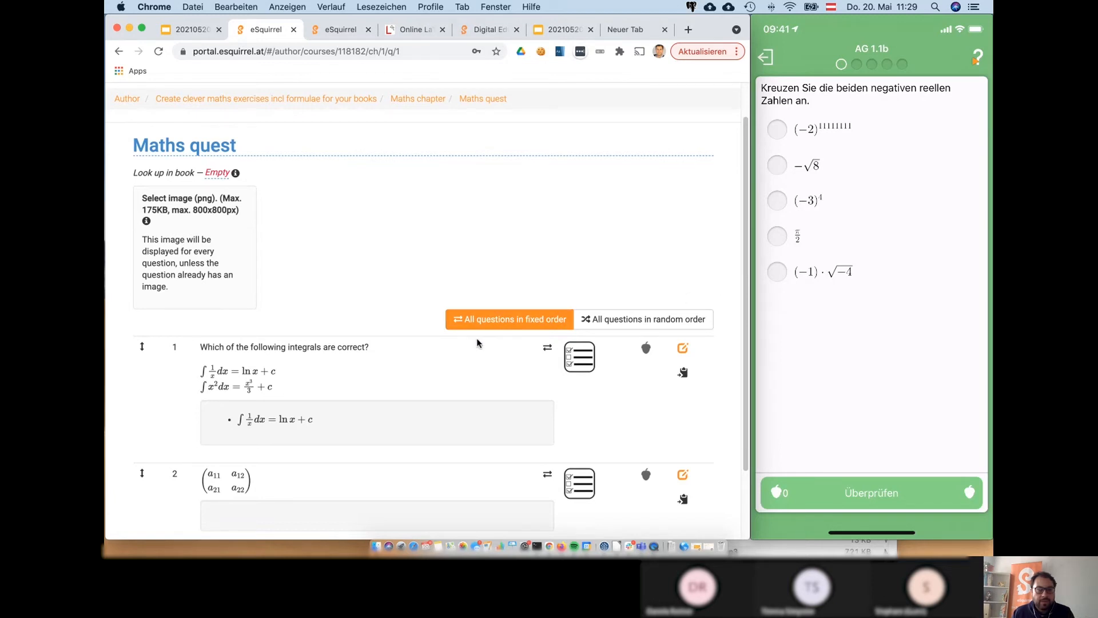
scroll(476, 341, "down", 3)
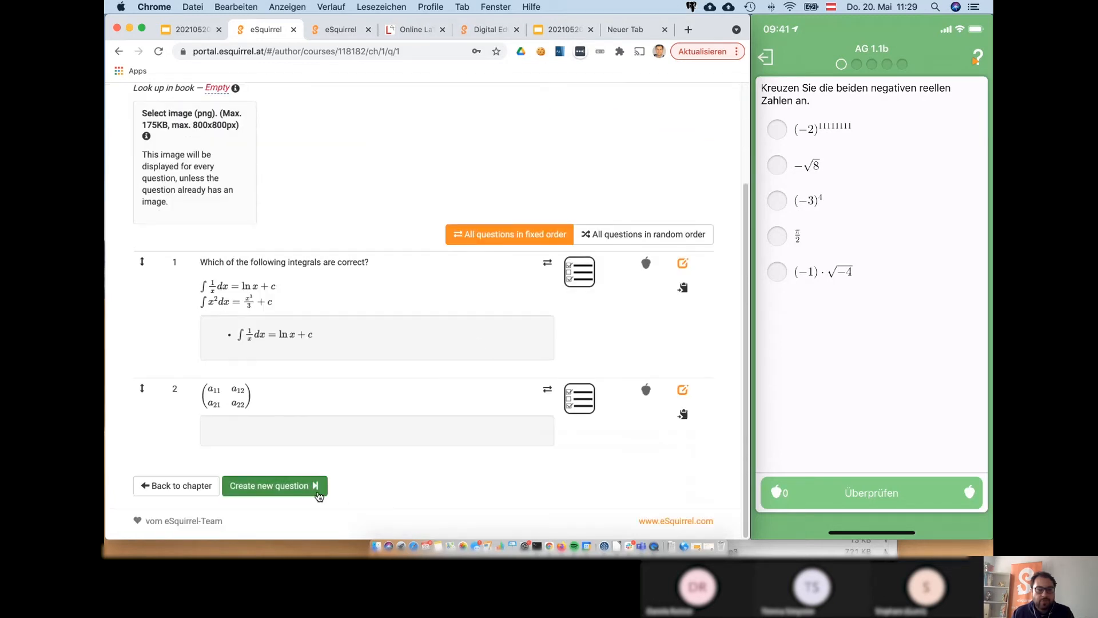
left_click(318, 496)
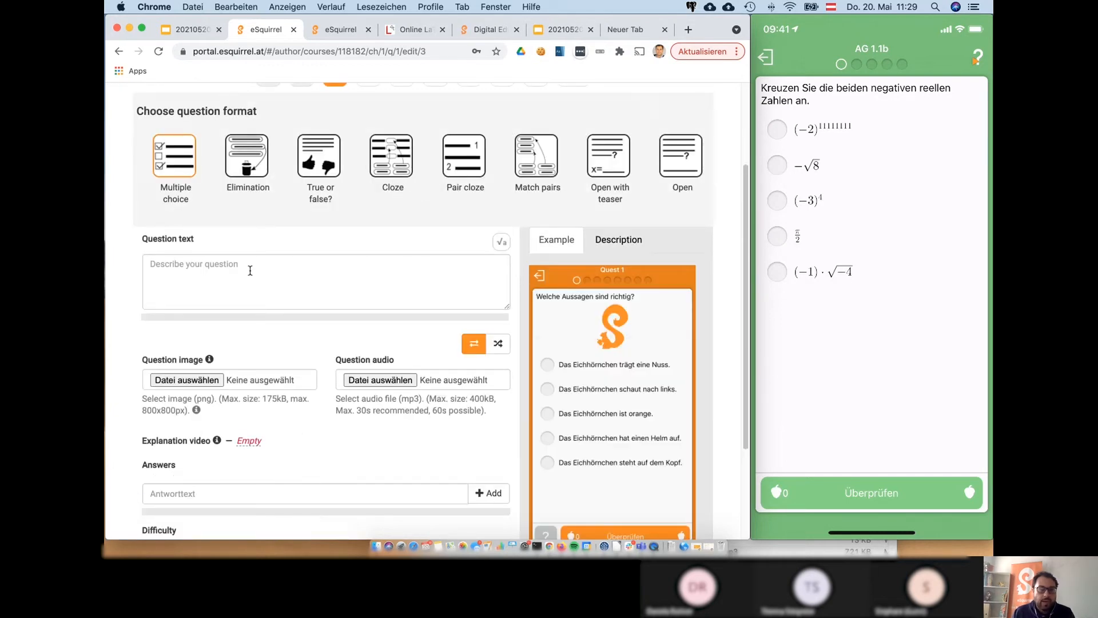
left_click(253, 286)
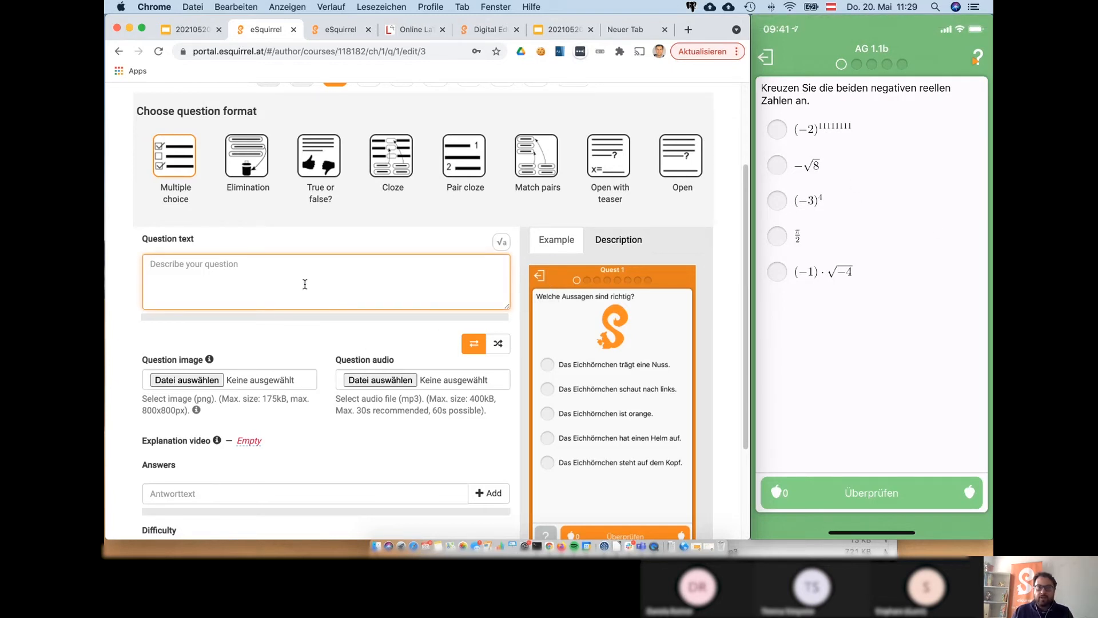
Duplicate question 1, the one about correct integrals
scroll(259, 264, "up", 5)
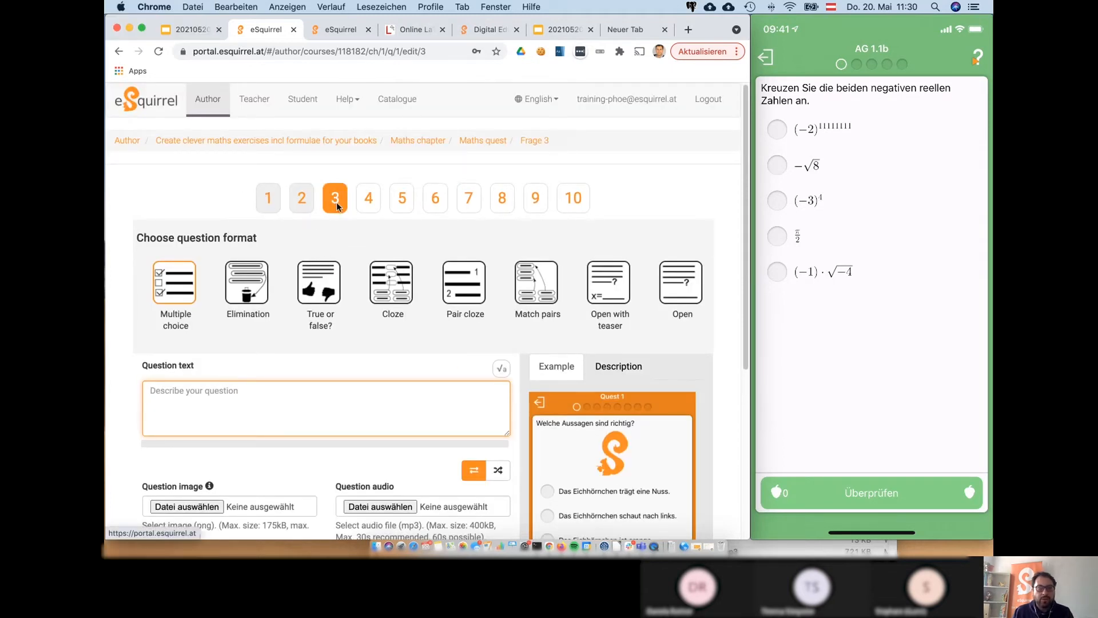
left_click(280, 196)
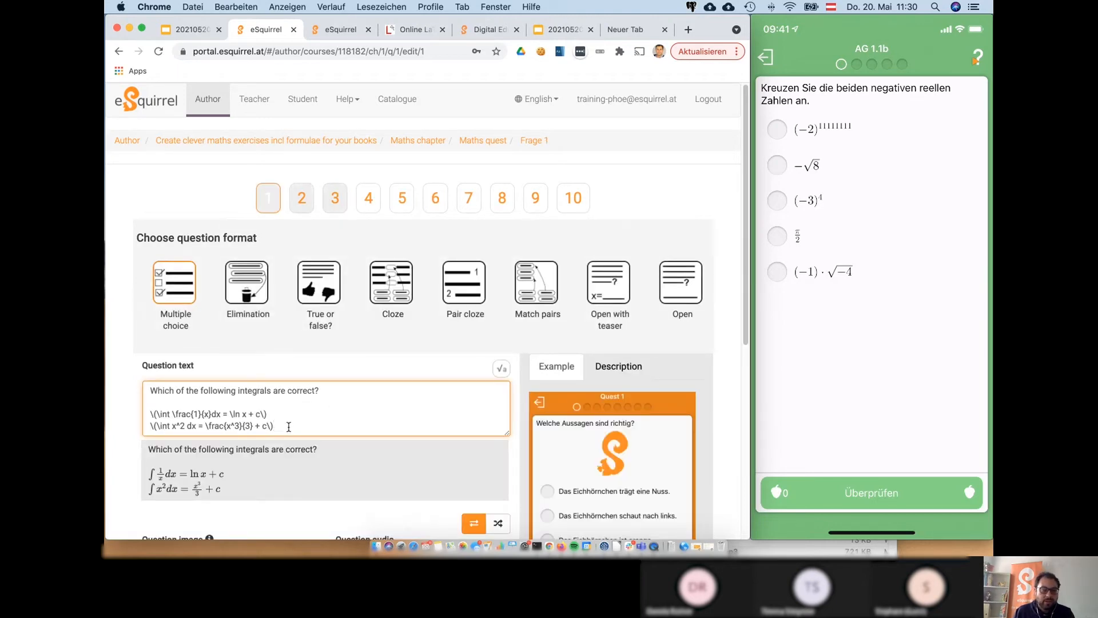
scroll(266, 414, "down", 5)
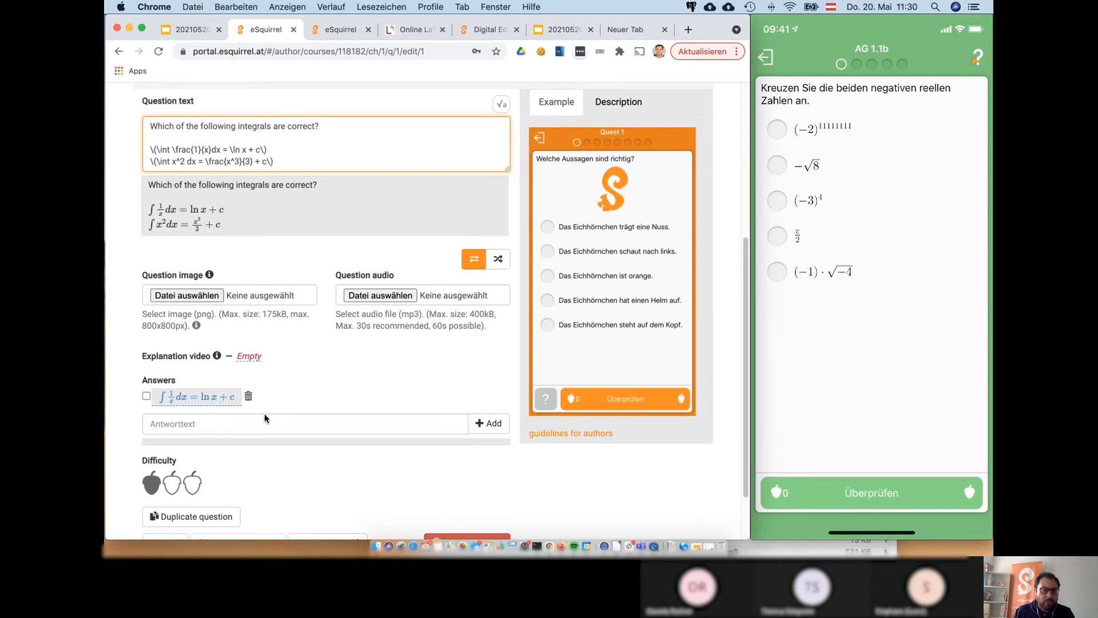
scroll(263, 413, "down", 1)
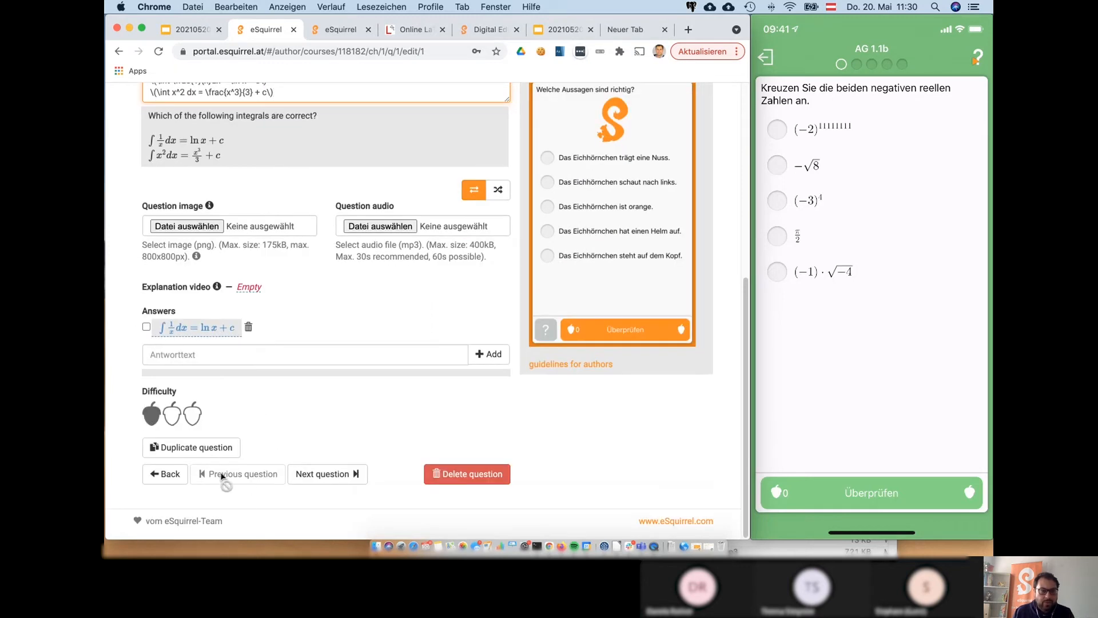
left_click(206, 451)
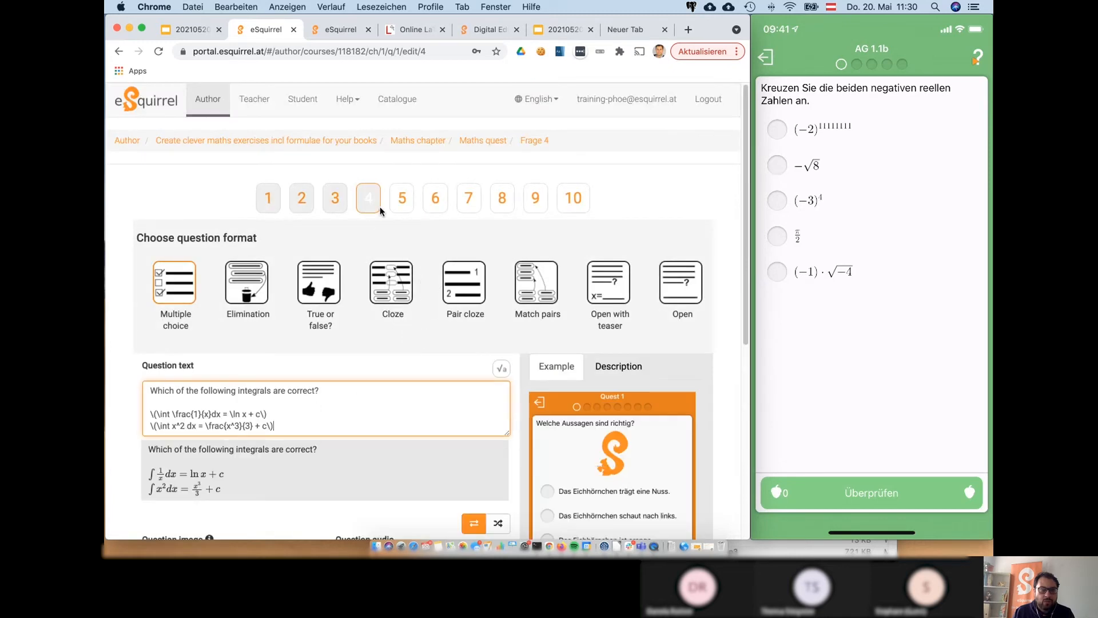
Clear the question text of question 1 and delete its integral answer
left_click(271, 202)
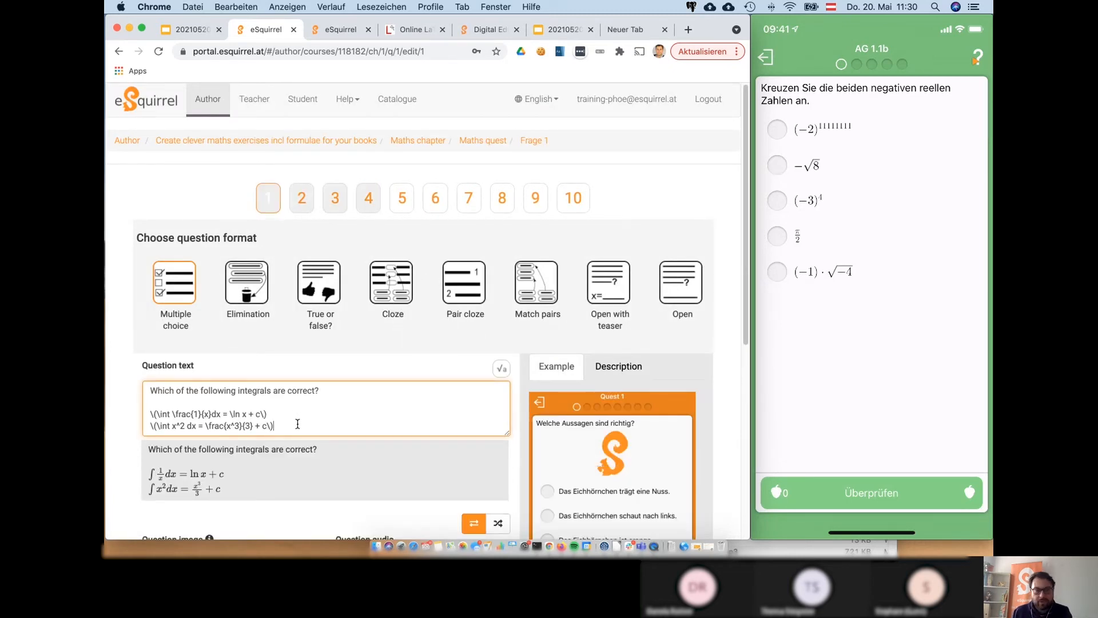
key("super+a")
key("BackSpace")
scroll(190, 475, "down", 3)
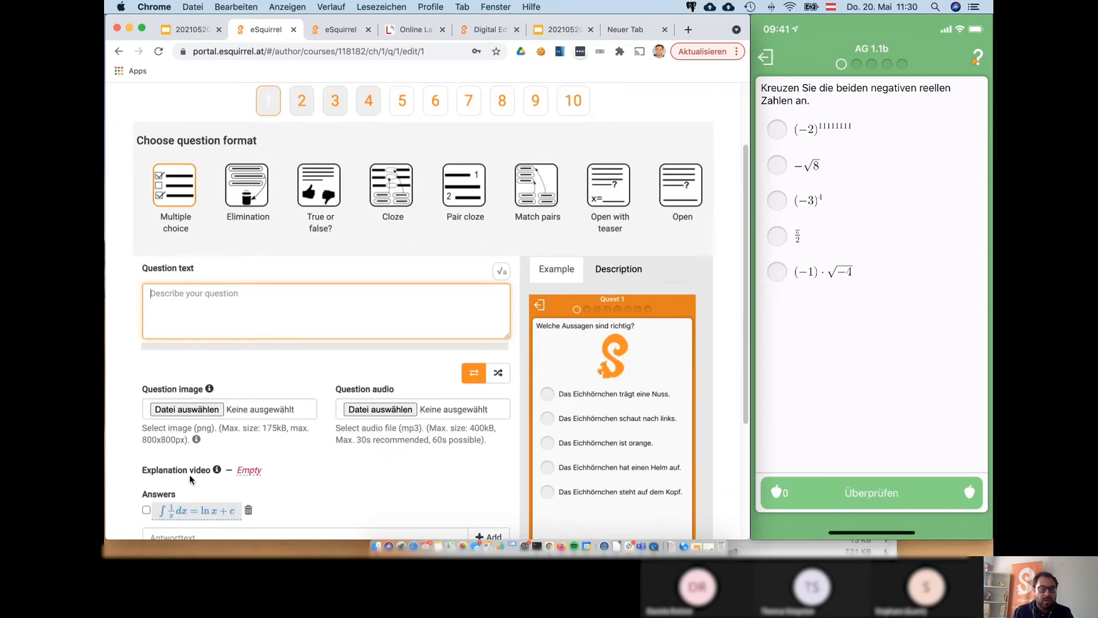
left_click(248, 510)
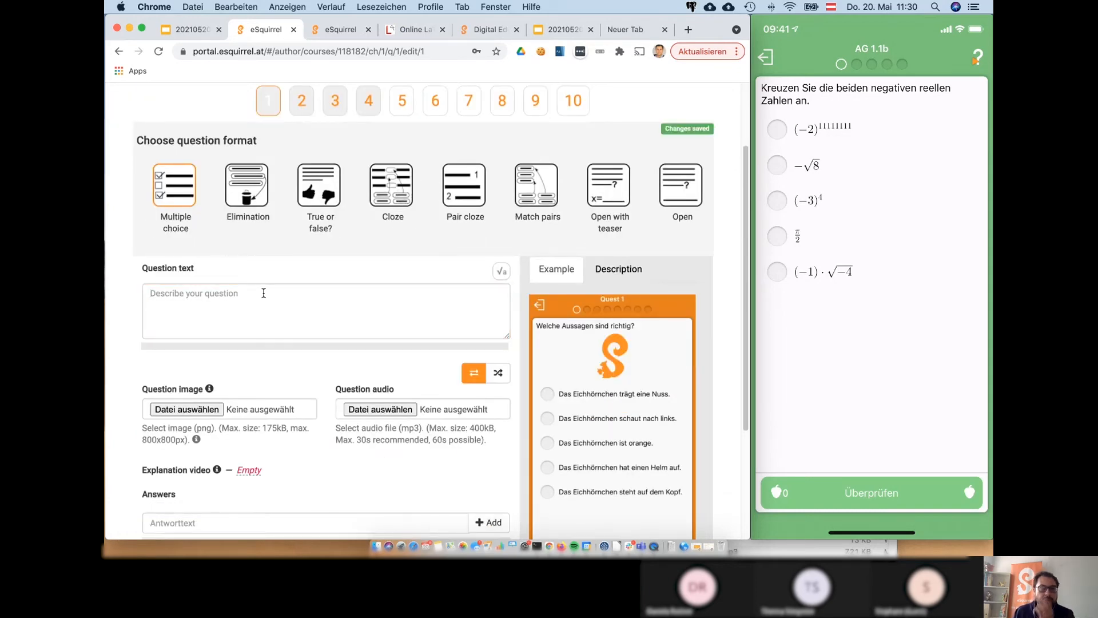
Try the Elimination and True or false formats for question 1 and switch back to Multiple choice
scroll(263, 292, "up", 3)
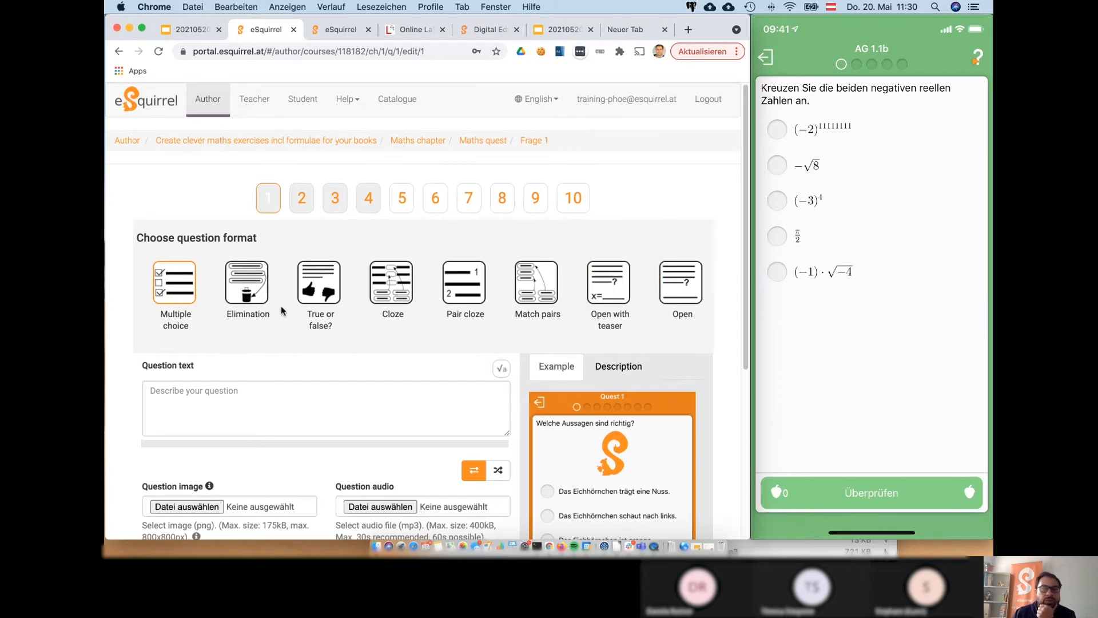
scroll(257, 306, "down", 5)
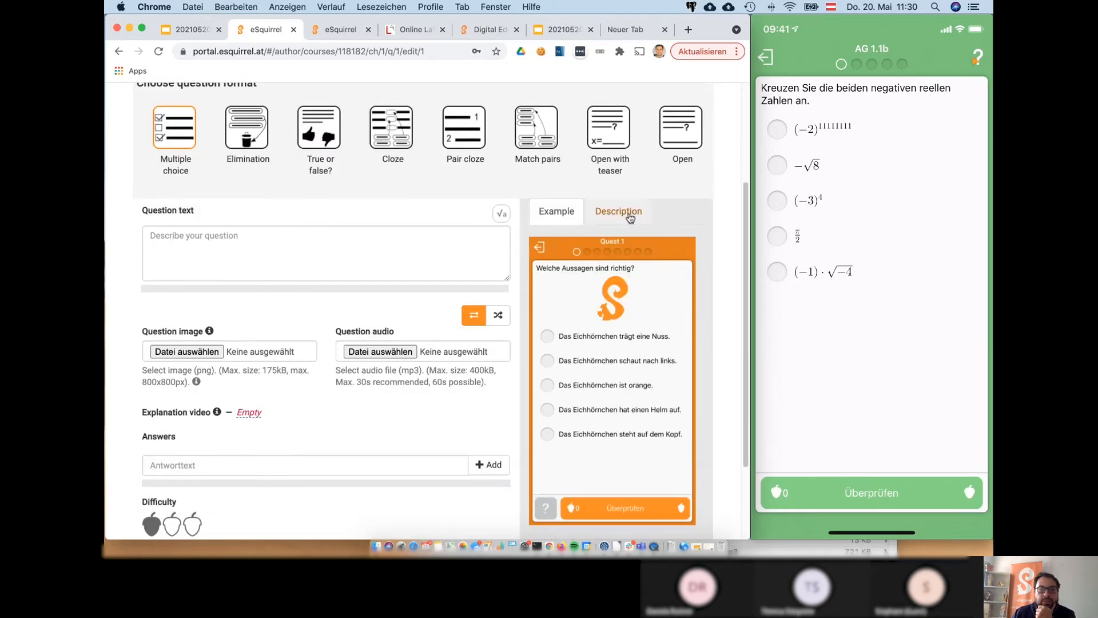
left_click(246, 138)
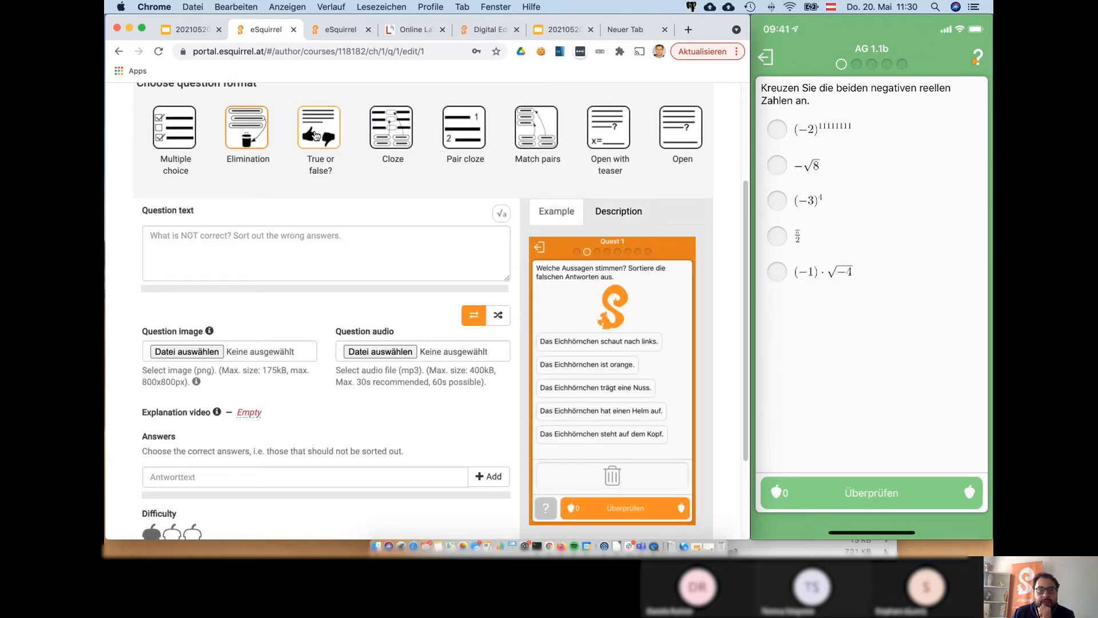
left_click(318, 135)
left_click(425, 217)
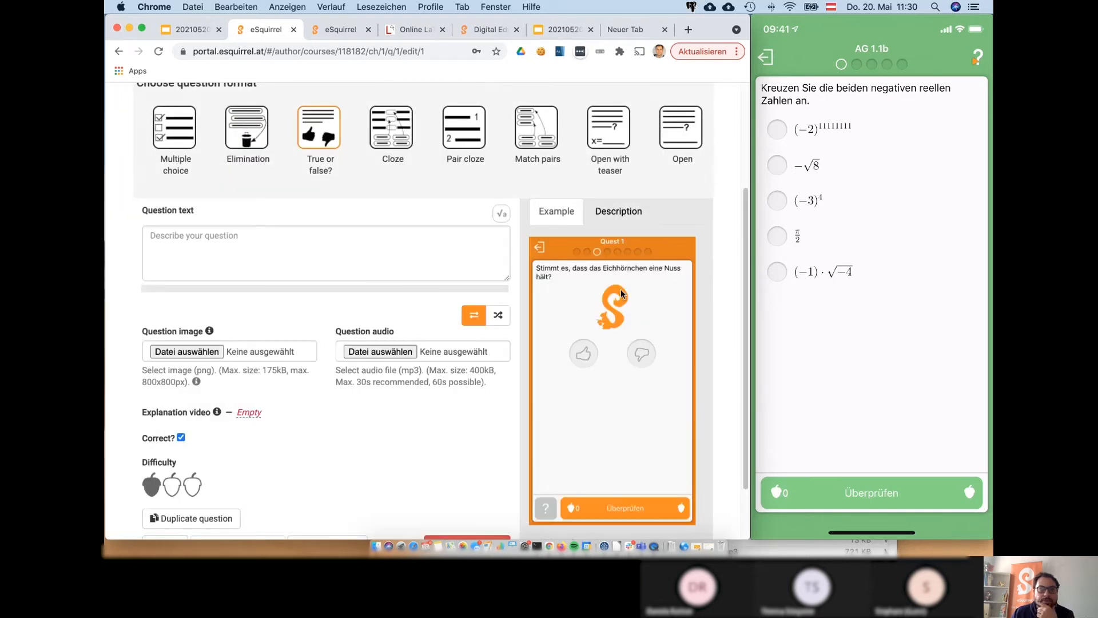
scroll(378, 238, "up", 3)
mouse_move(798, 235)
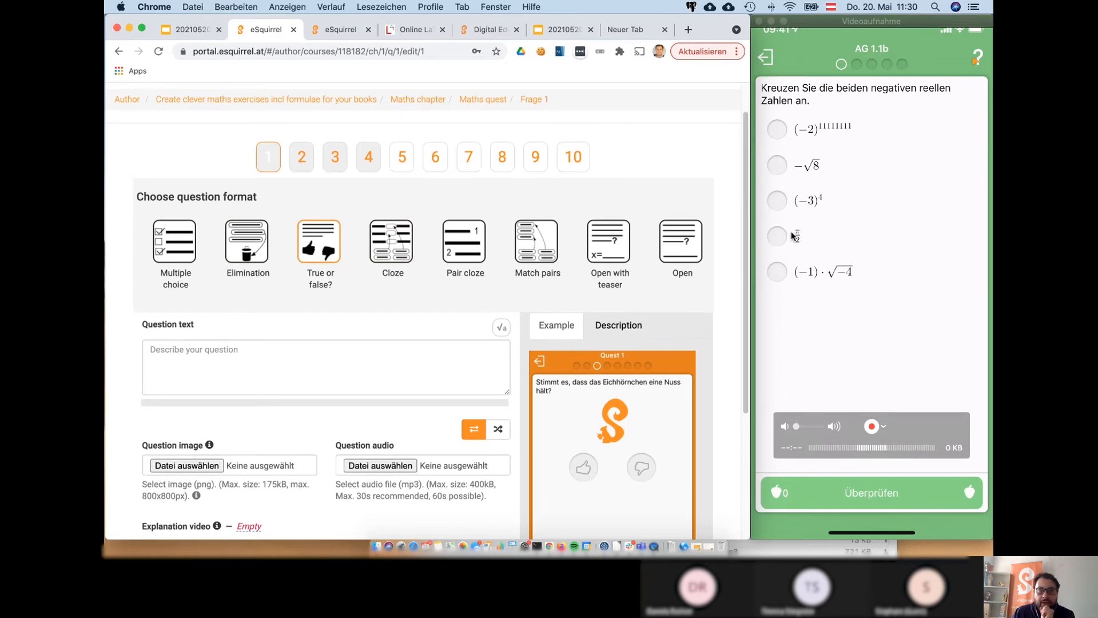
left_click(193, 252)
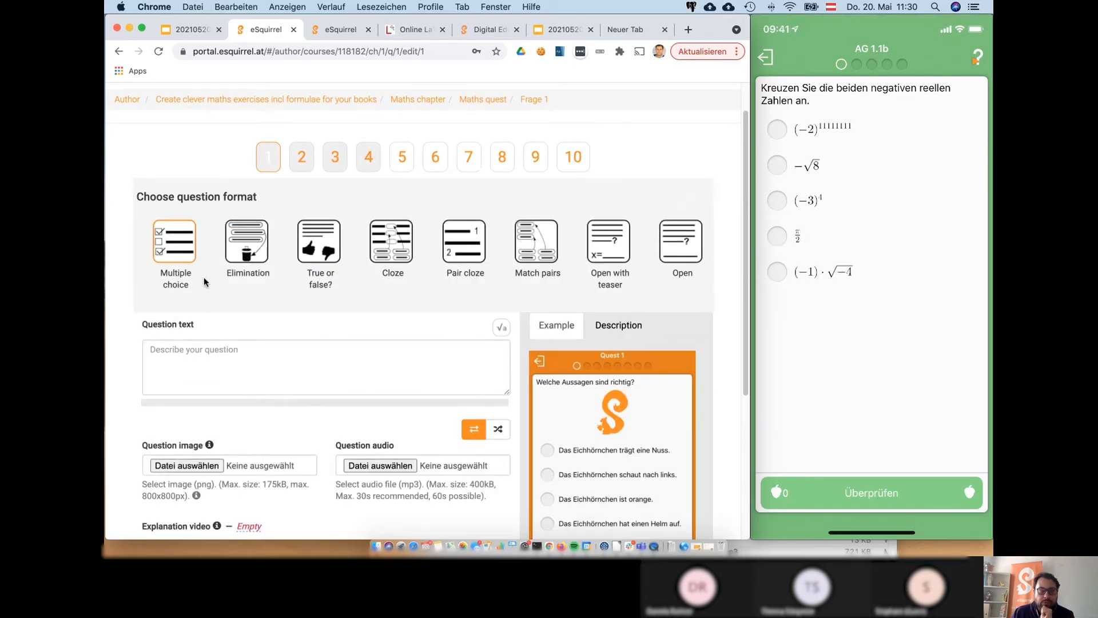
Enter "Choose both negative real numbers." as the text of question 1
scroll(202, 298, "down", 3)
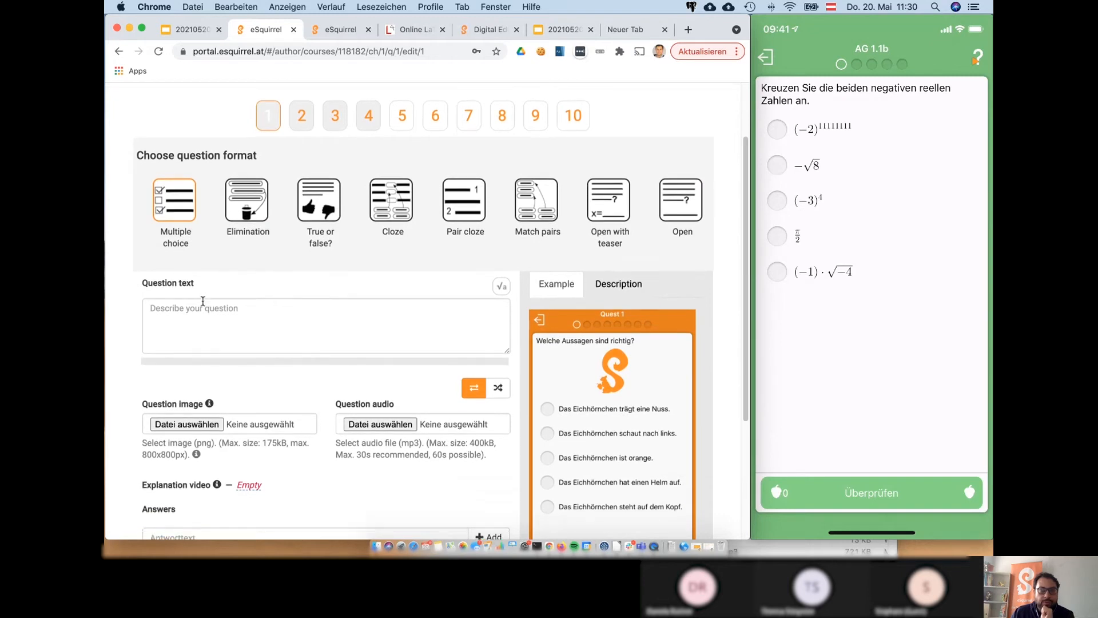
left_click(262, 284)
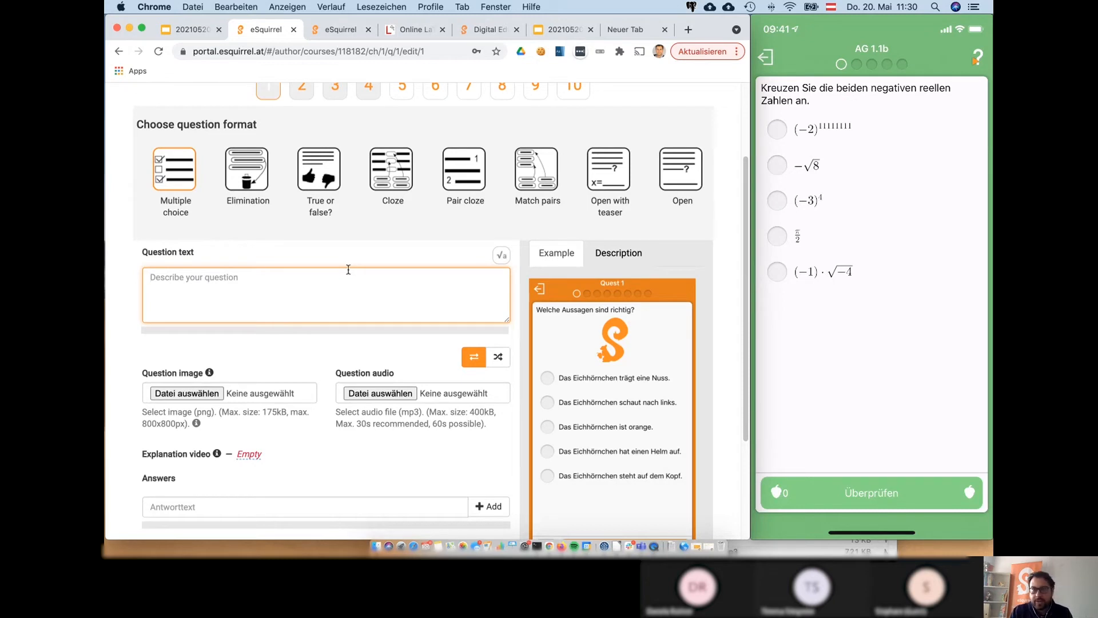
type("Choose ")
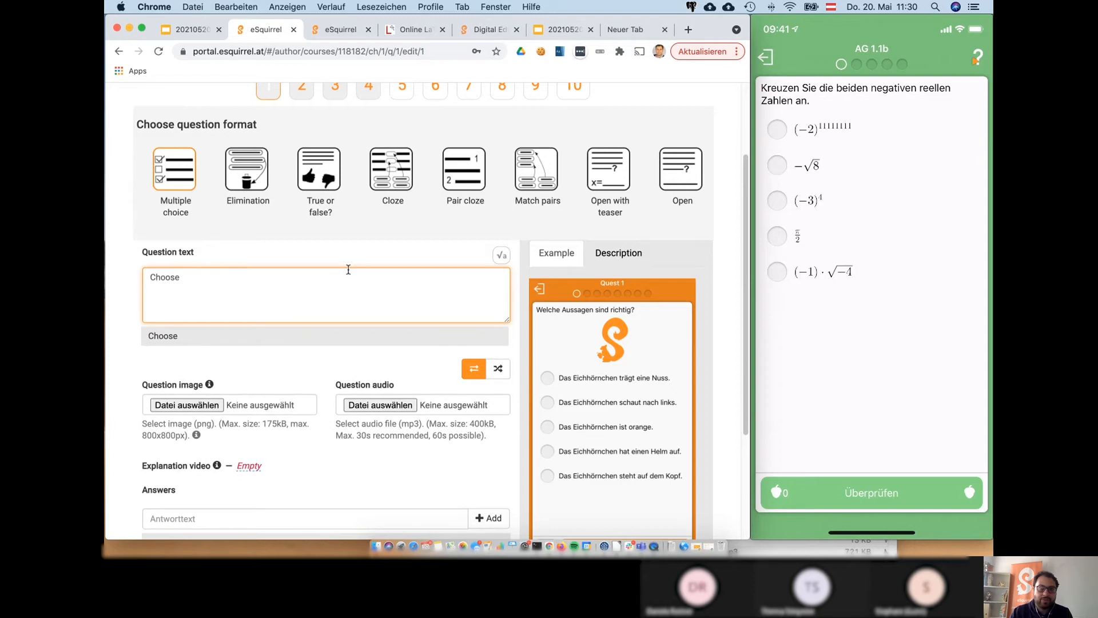
type("both negiative real numbers.")
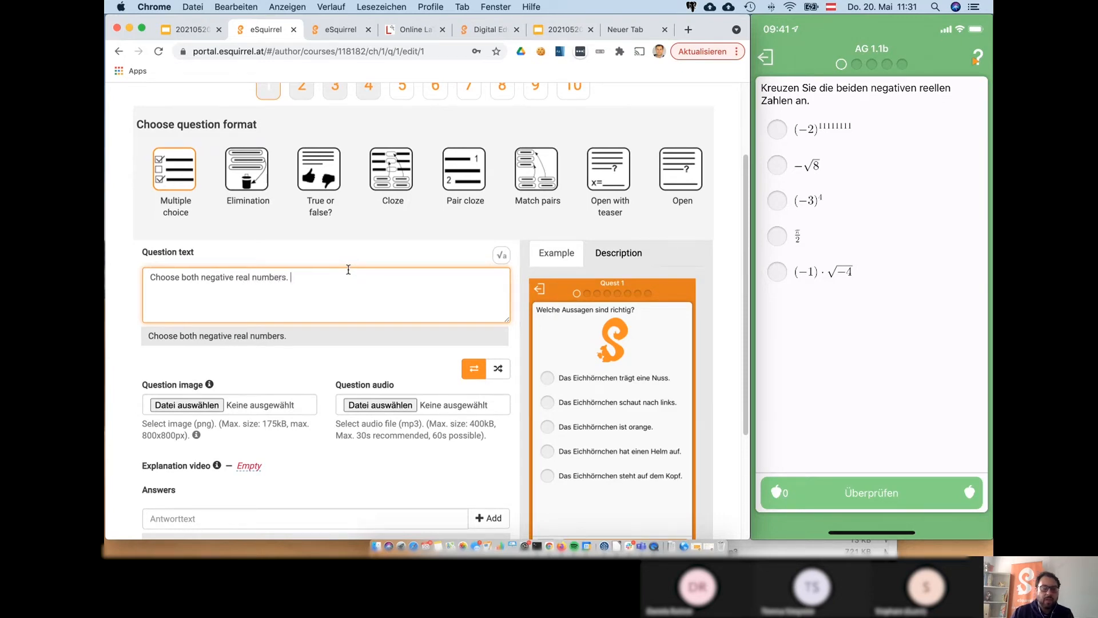
scroll(328, 300, "down", 1)
scroll(329, 300, "down", 3)
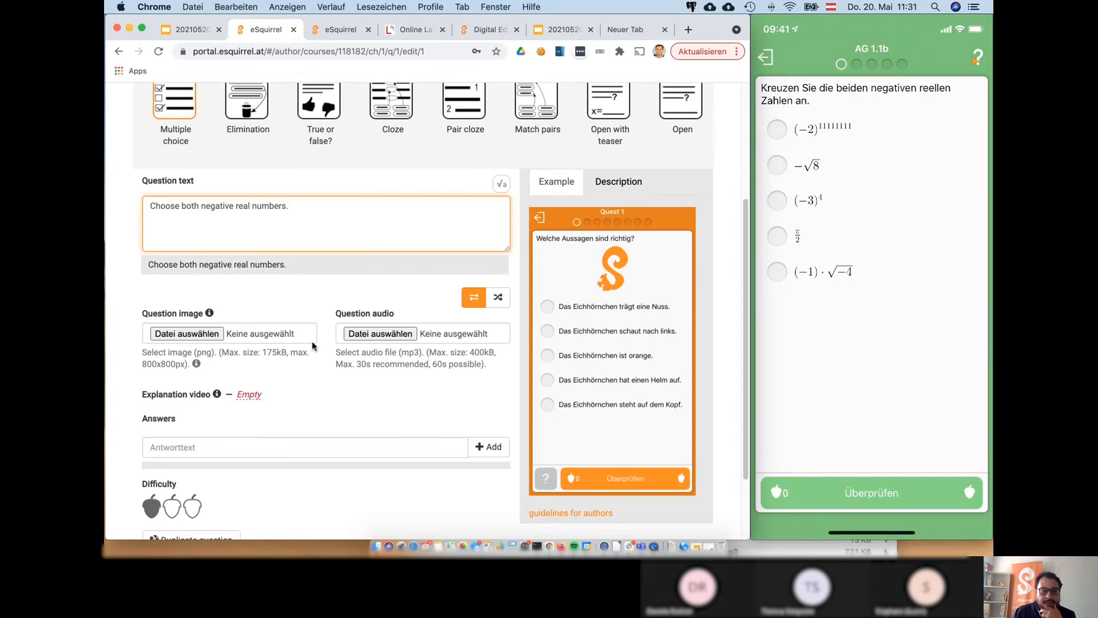
left_click(262, 445)
left_click(303, 475)
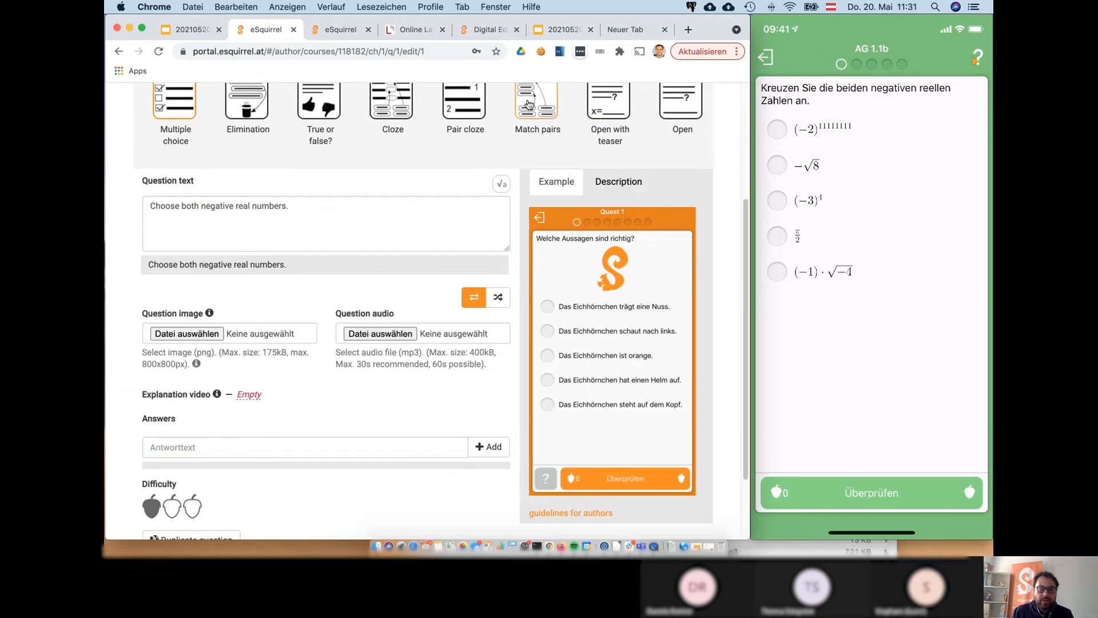
Consult the formula hint for the question text and append the LaTeX delimiters \( \) after the sentence
left_click(502, 191)
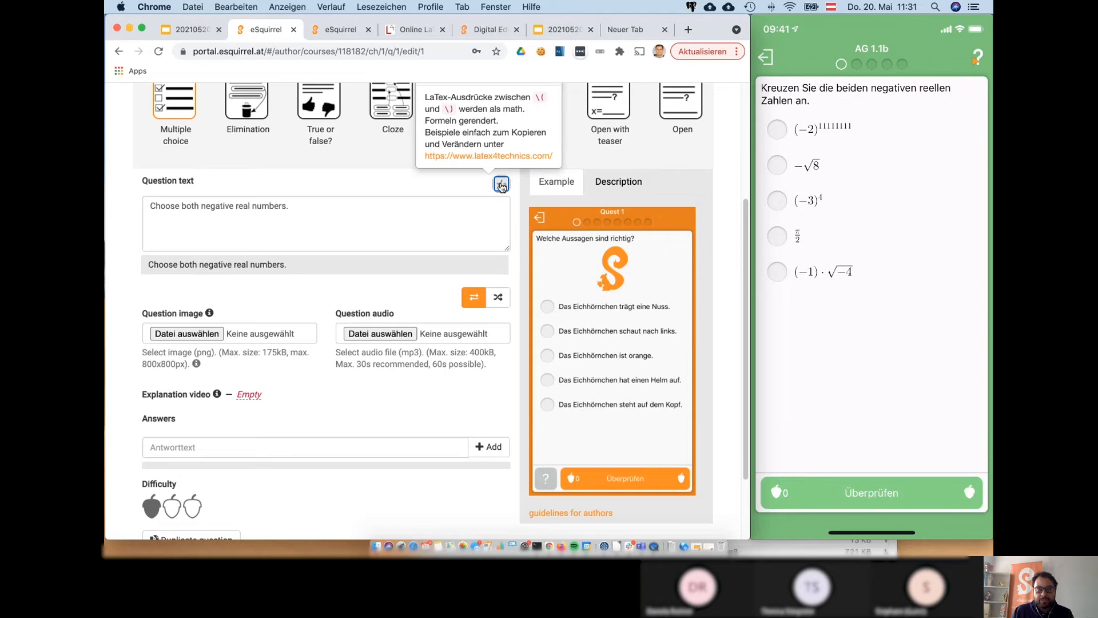
left_click(502, 186)
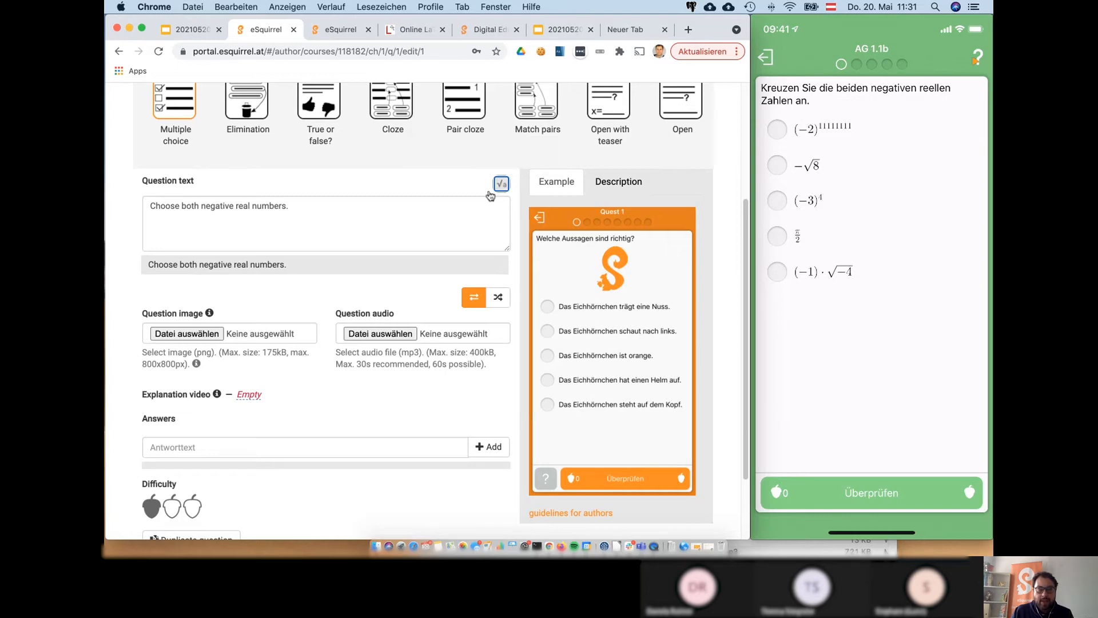
left_click(328, 209)
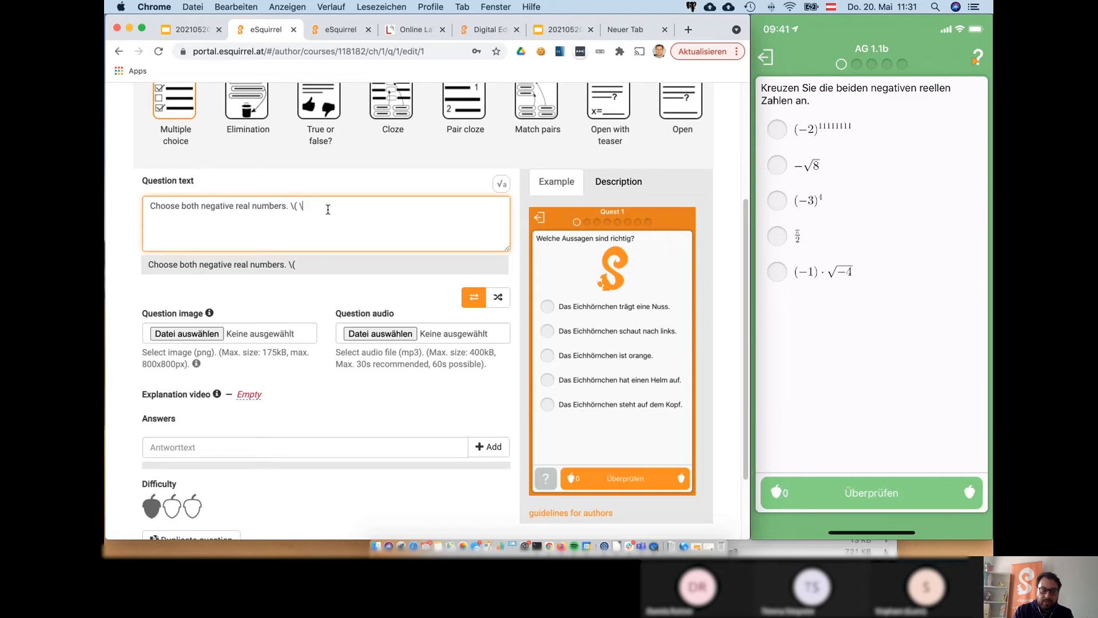
type(")")
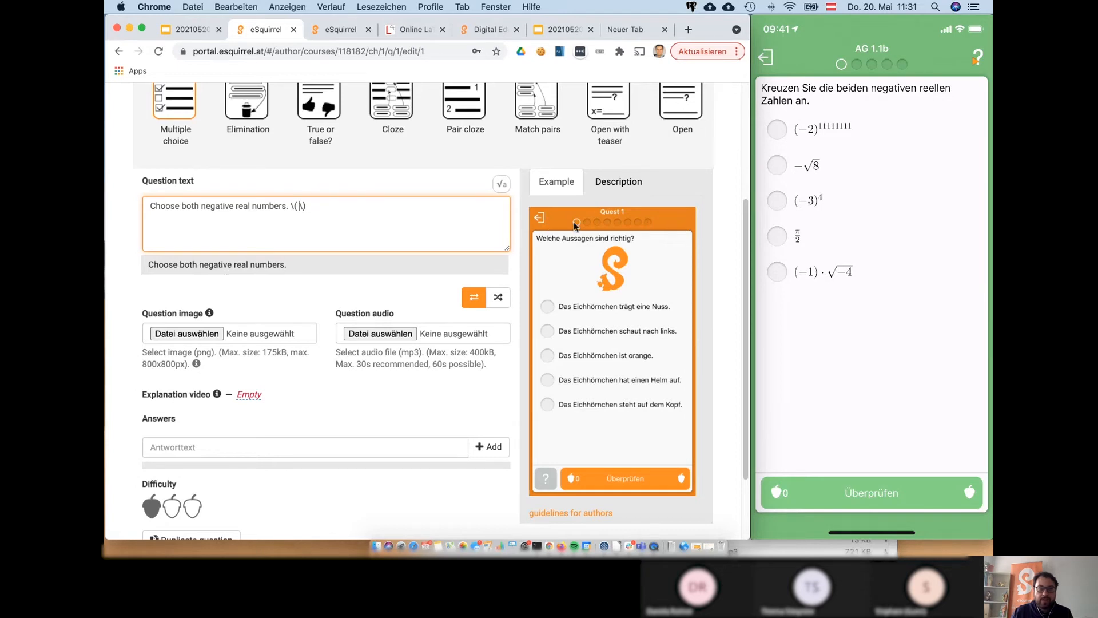
Switch to the LaTeX4technics online equation editor and delete all existing code from it
left_click(502, 184)
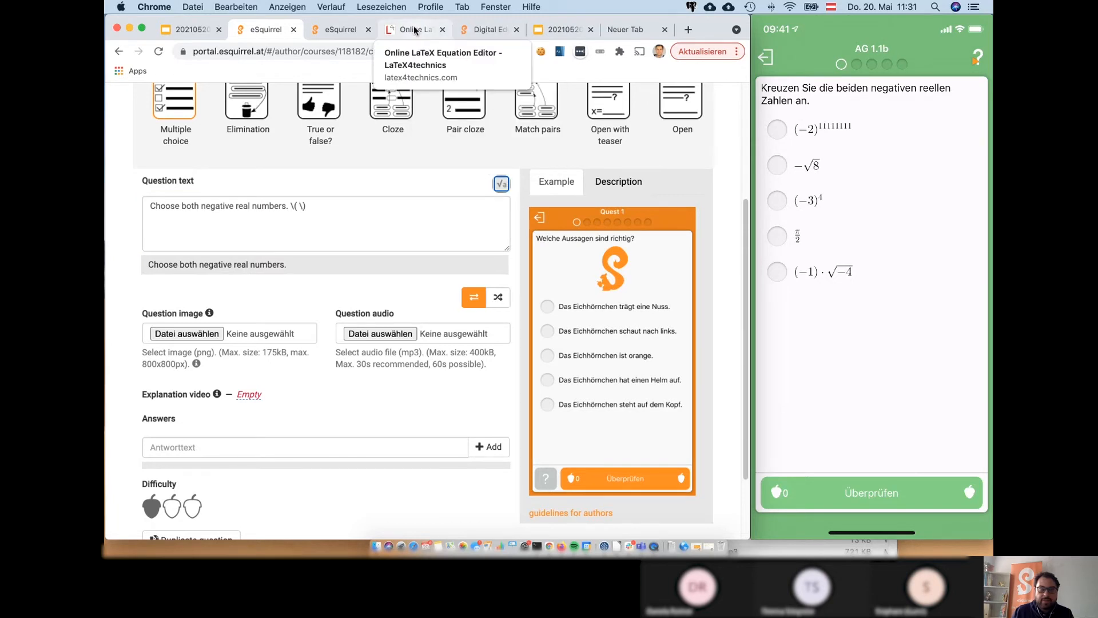
left_click_drag(417, 31, 343, 29)
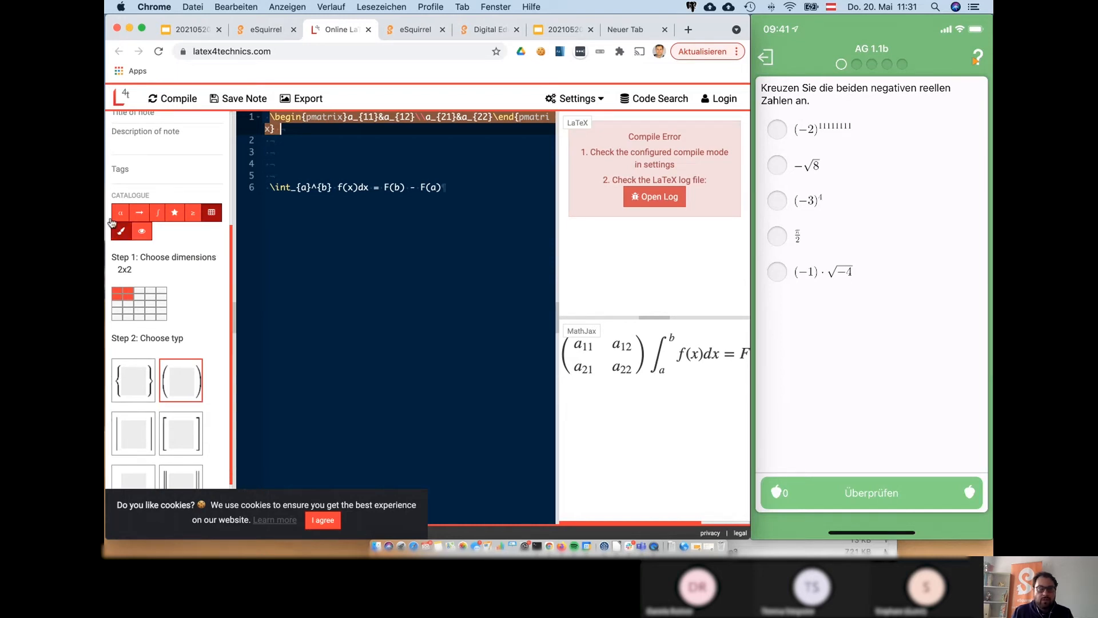
left_click_drag(462, 189, 241, 114)
key("BackSpace")
scroll(180, 293, "up", 3)
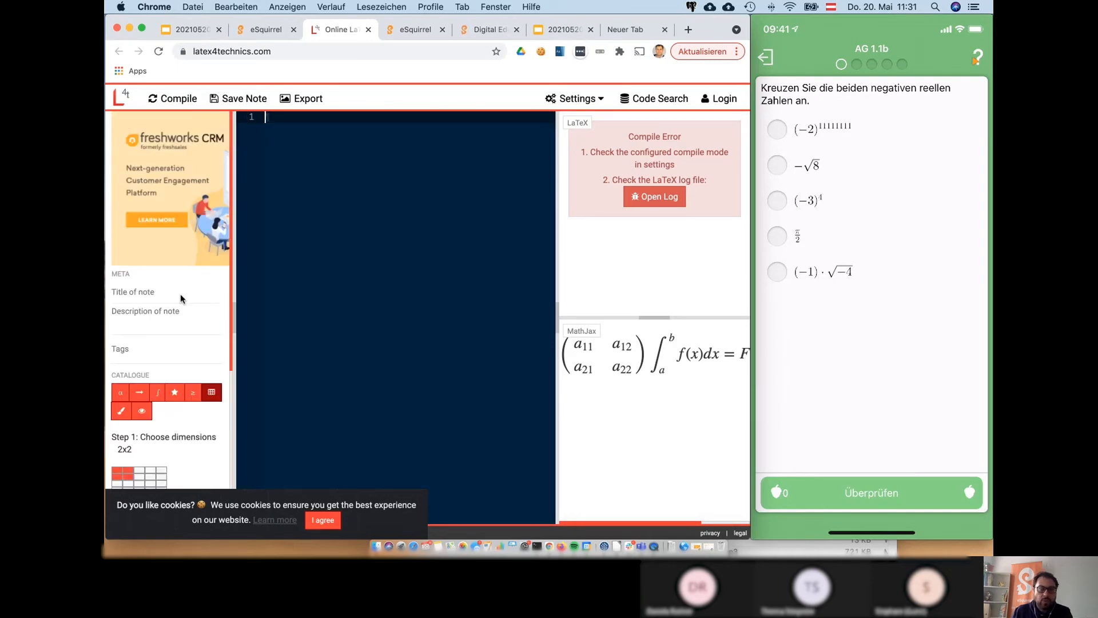
Reload the LaTeX4technics page, discarding the unsaved changes
scroll(181, 306, "up", 1)
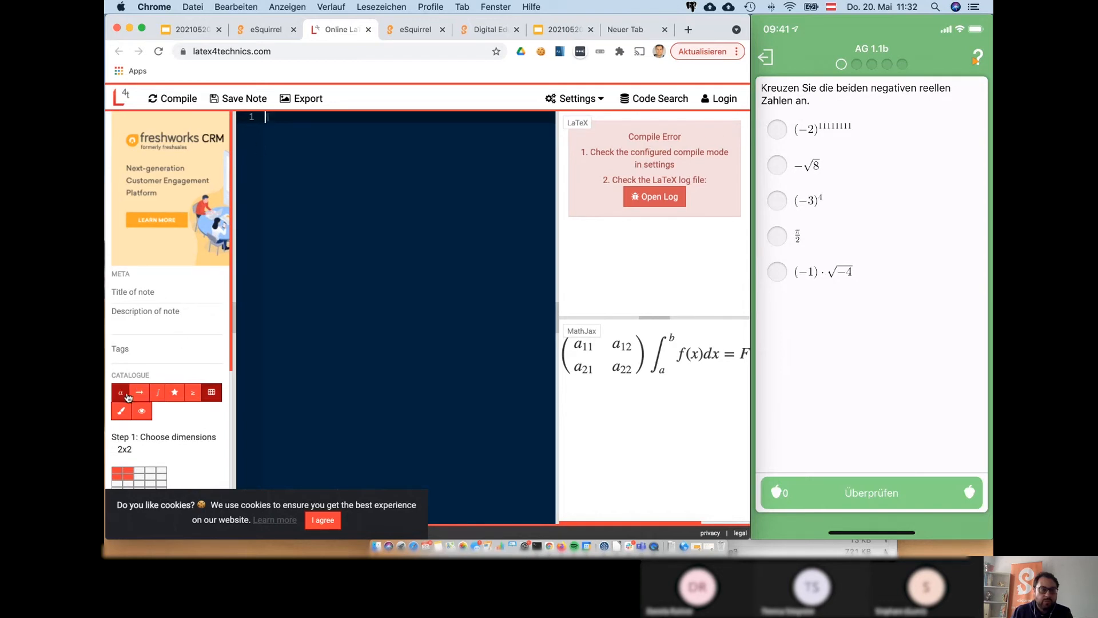
scroll(171, 398, "down", 5)
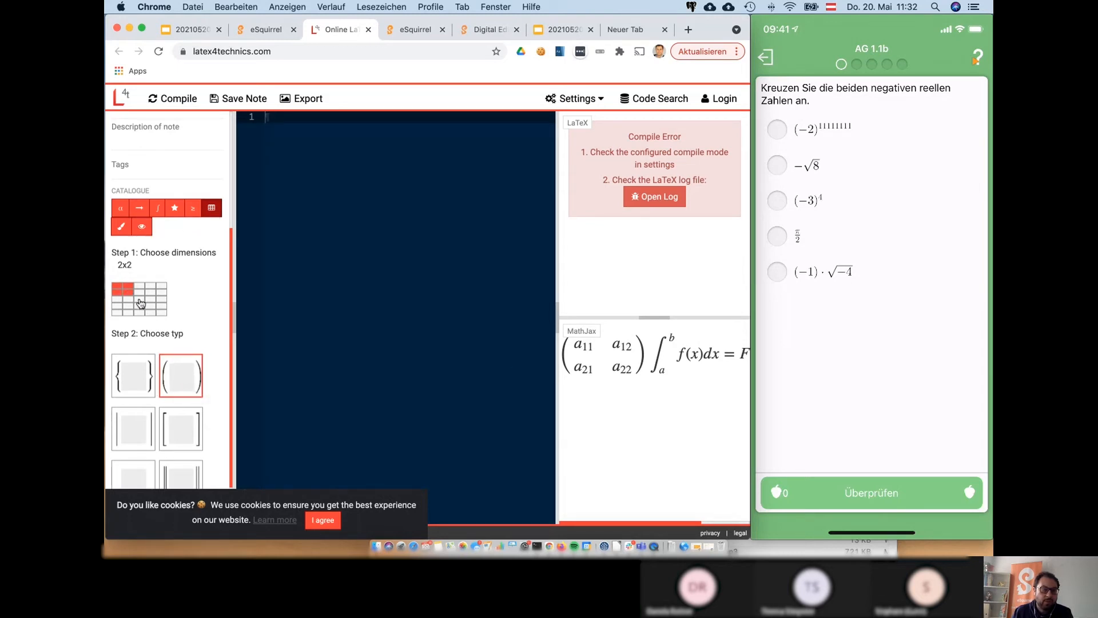
left_click(154, 53)
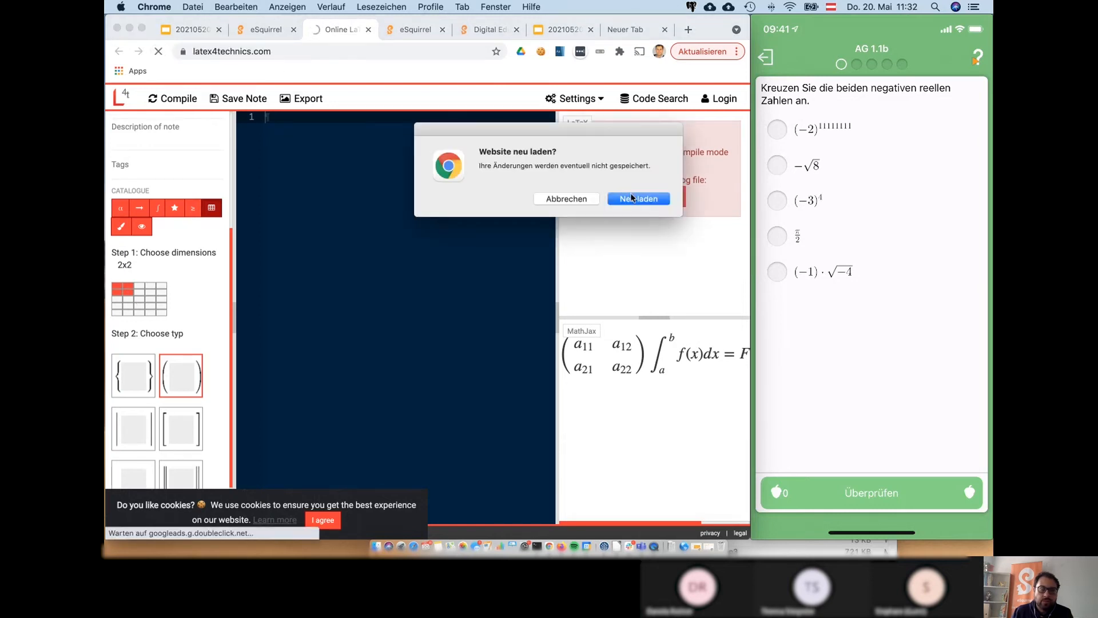
left_click(634, 198)
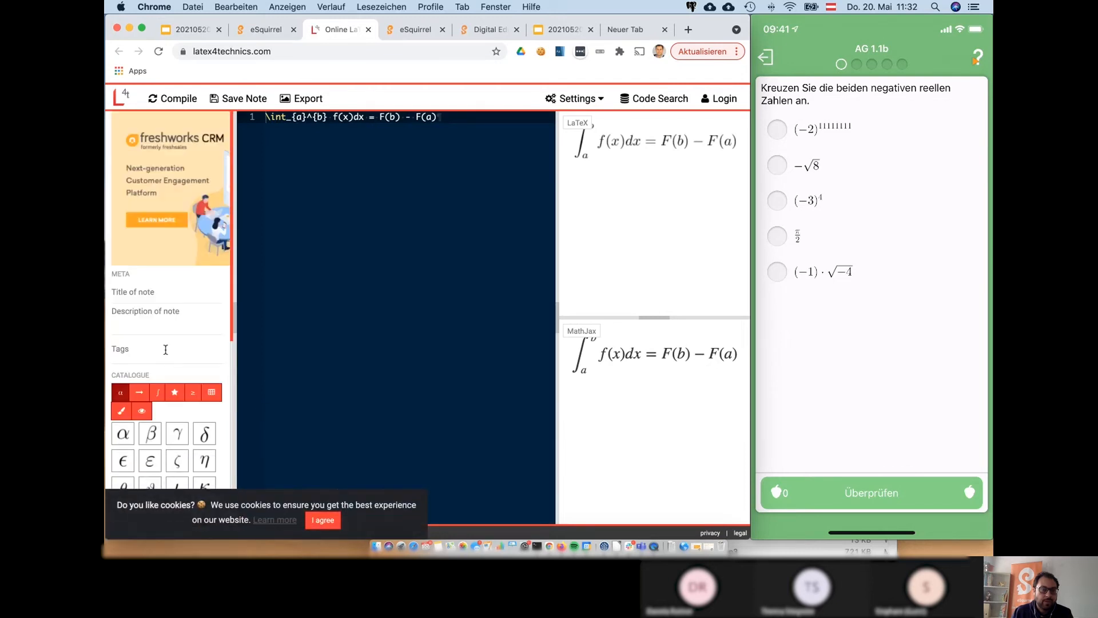
Insert a 3x3 matrix template in round brackets, accept the cookie notice, and delete the integral code after the matrix
left_click(211, 392)
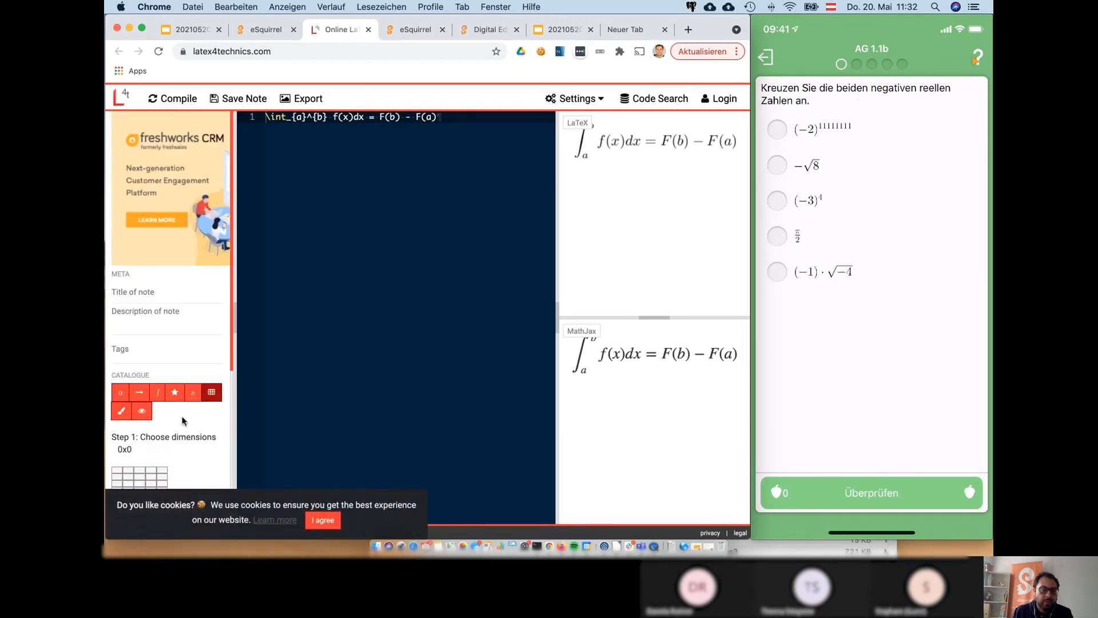
scroll(180, 412, "down", 5)
left_click(138, 246)
left_click(179, 324)
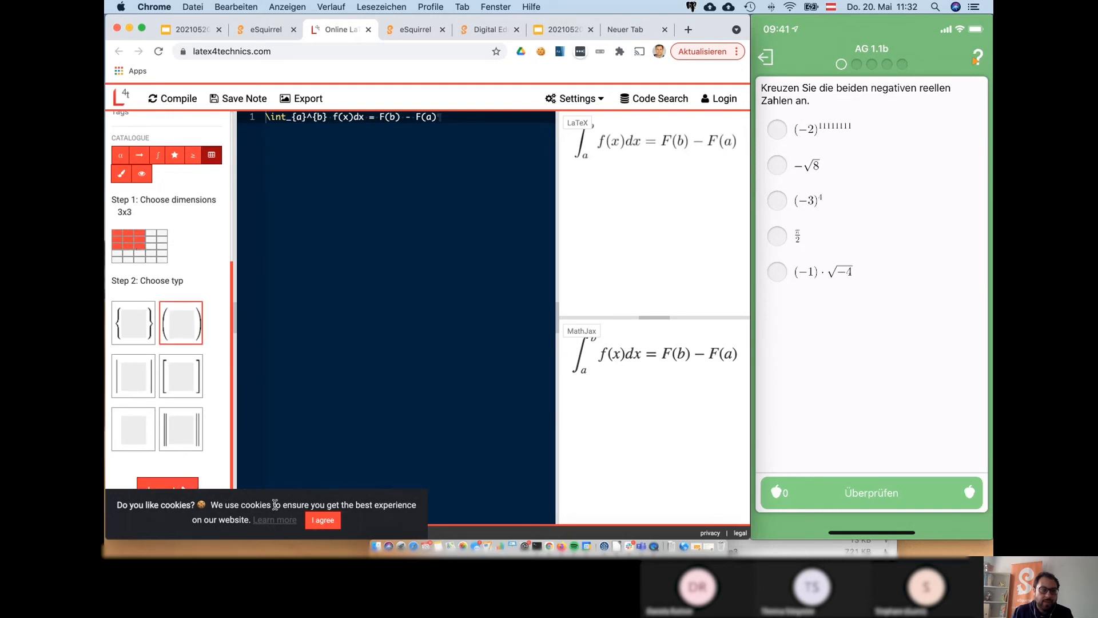
left_click(323, 519)
left_click(167, 491)
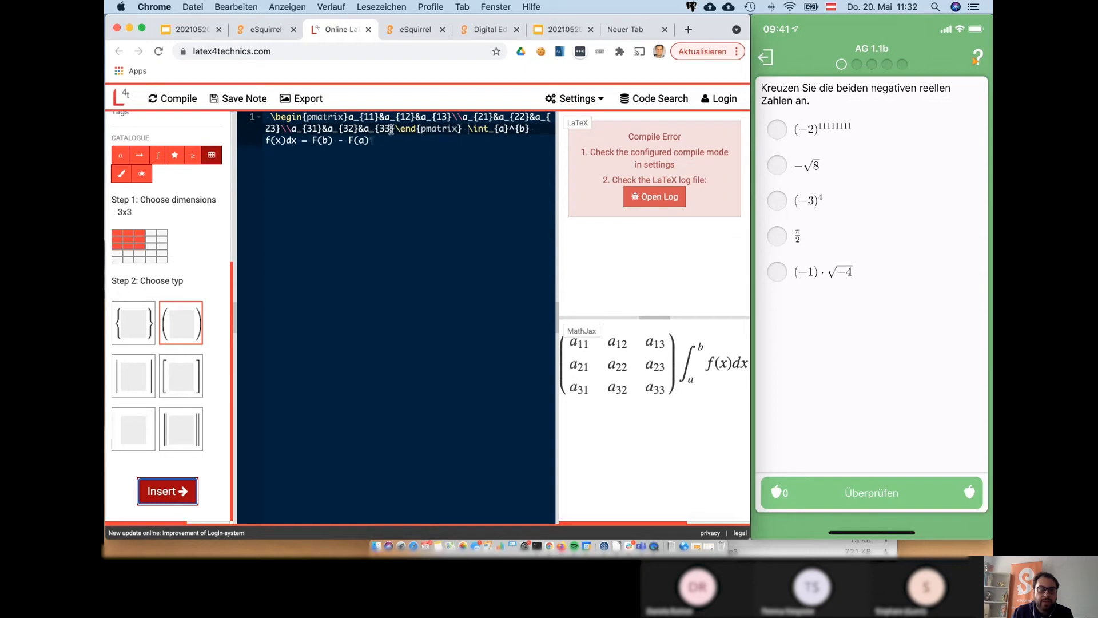
left_click_drag(469, 134, 474, 147)
key("BackSpace")
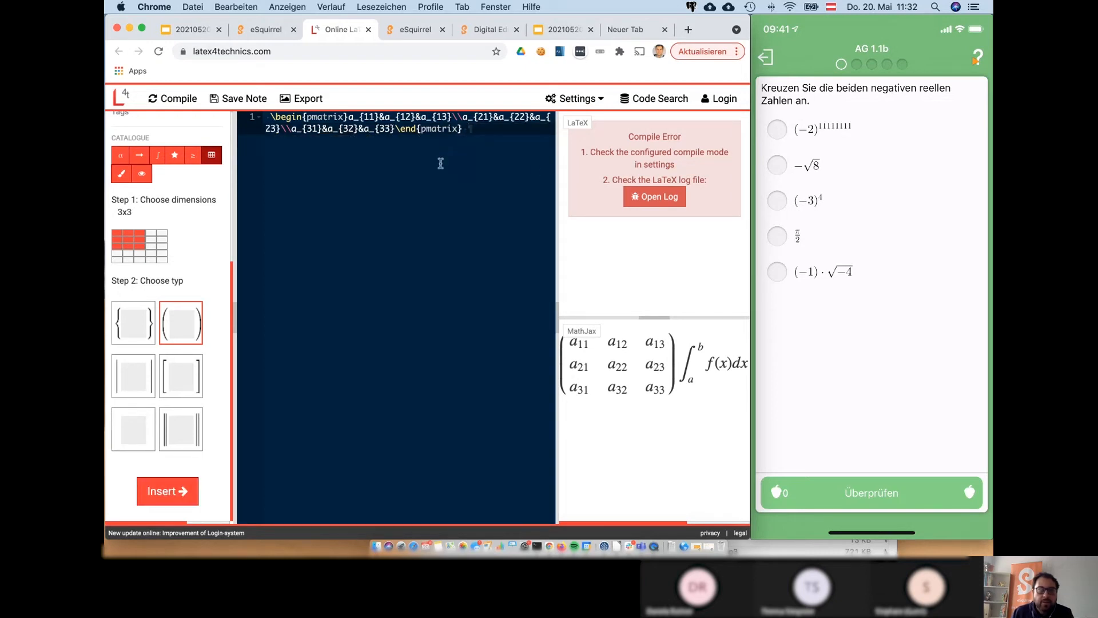
Widen the code editor pane next to the preview and recompile the matrix code
left_click_drag(558, 149, 735, 154)
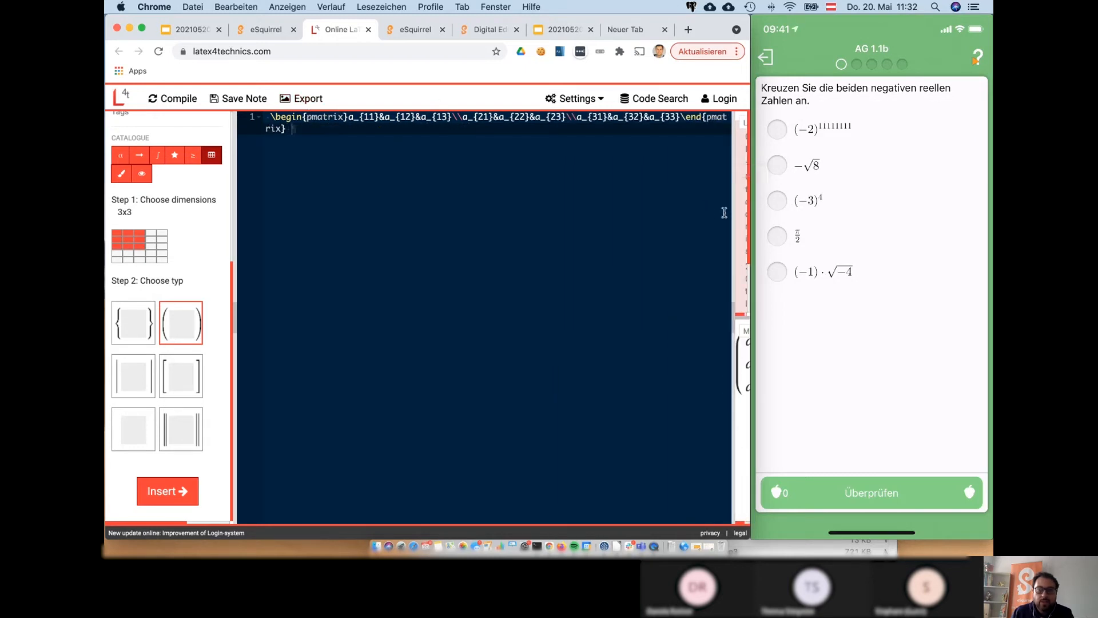
left_click_drag(733, 213, 521, 218)
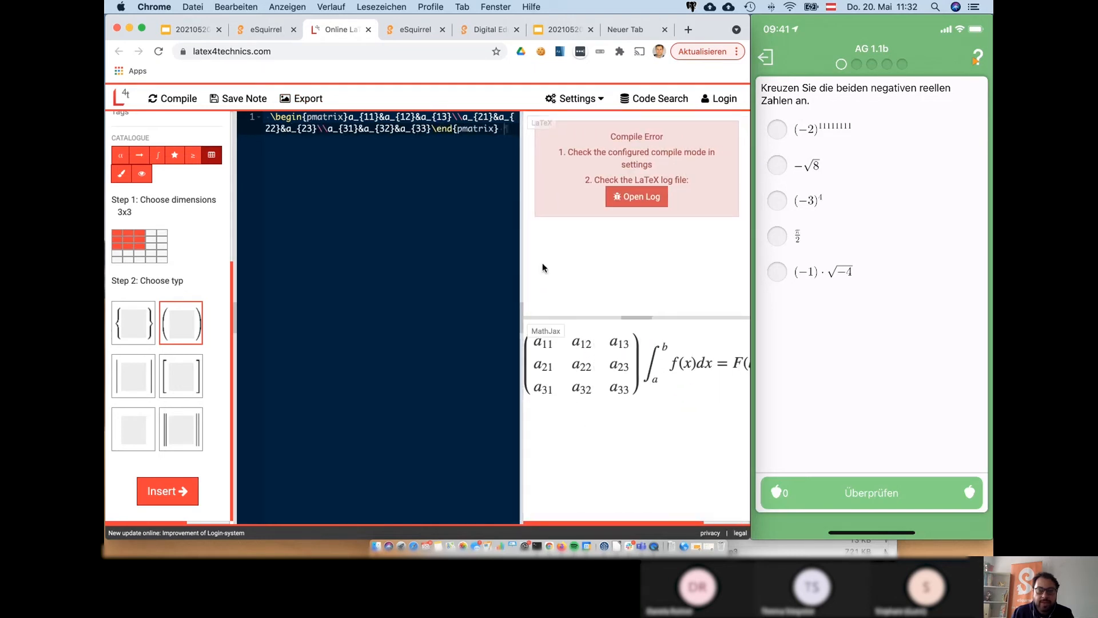
left_click_drag(522, 249, 655, 250)
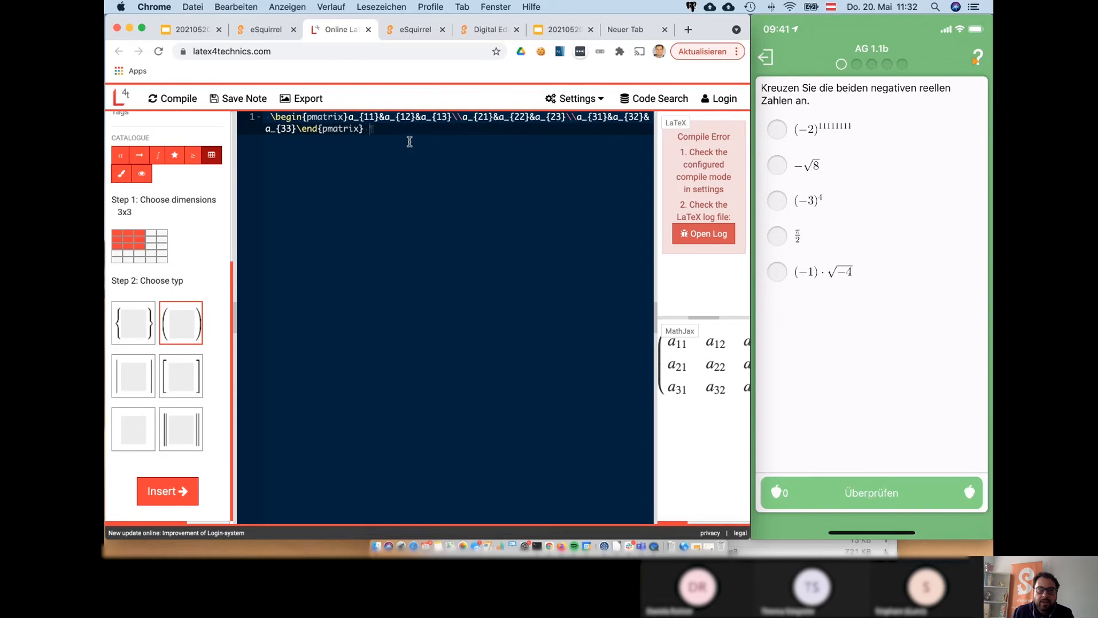
left_click_drag(423, 137, 178, 112)
left_click(169, 98)
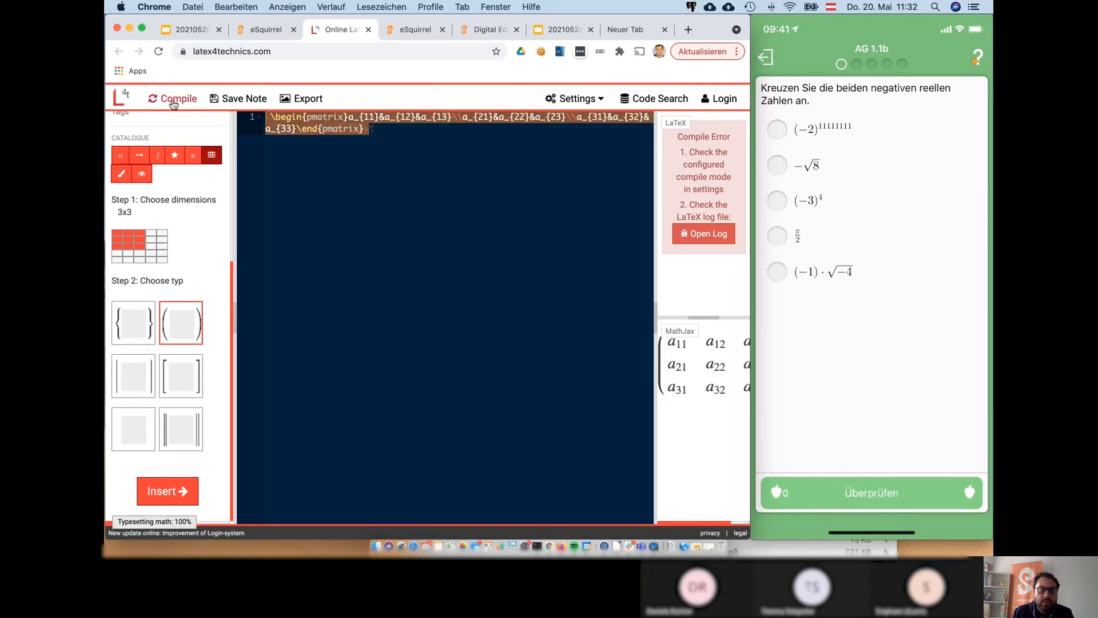
Switch to the eSquirrel question editor and enter (-2)^{11111111} between the LaTeX delimiters in the question text
left_click(267, 29)
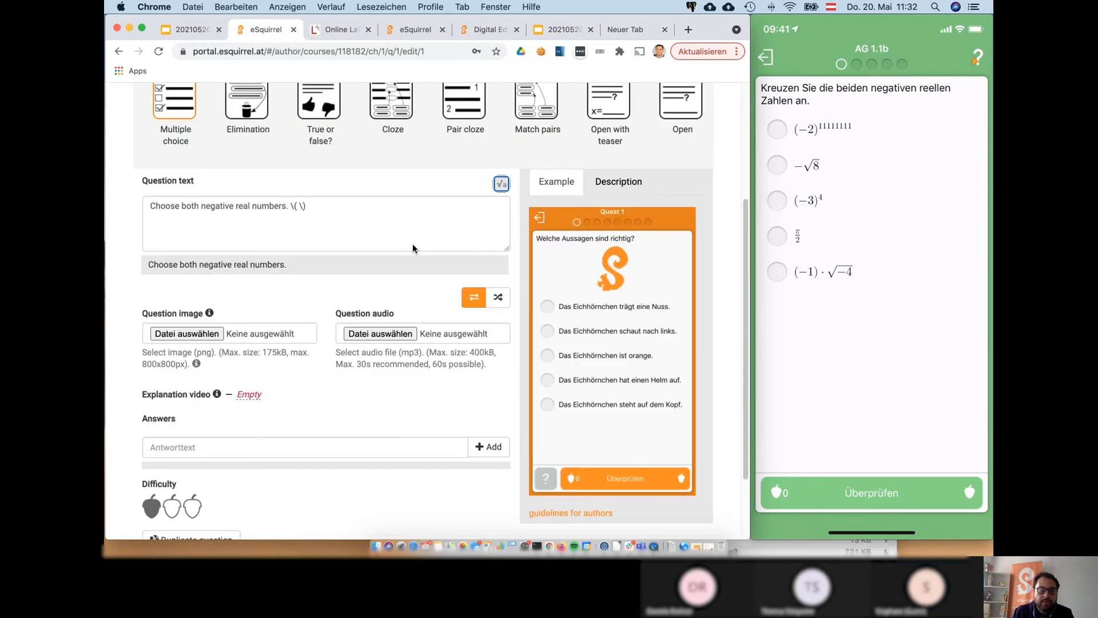
left_click(299, 207)
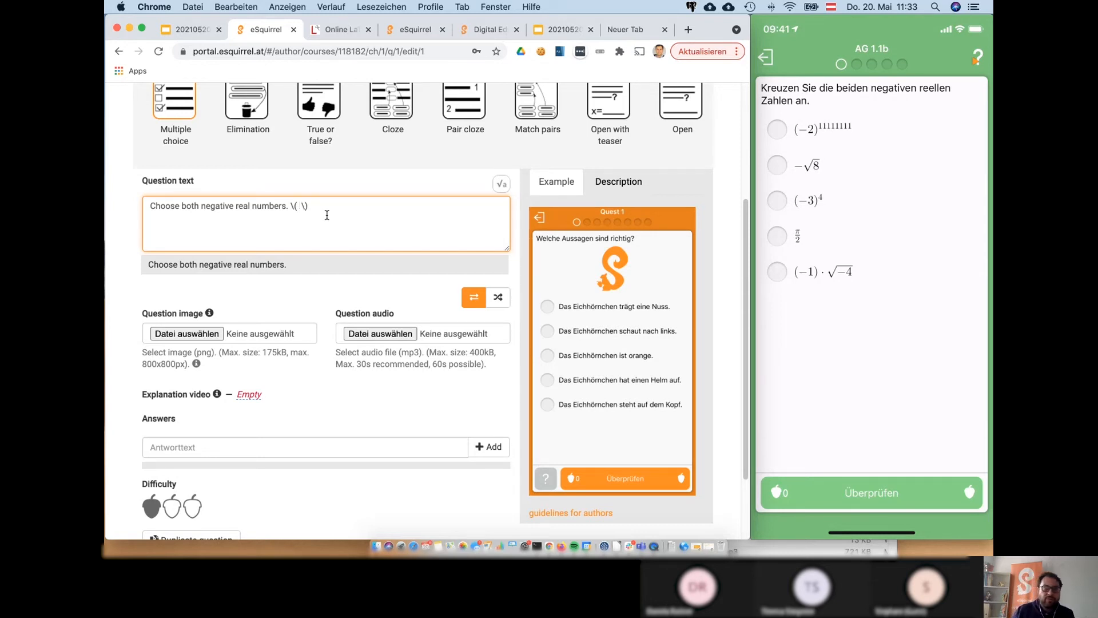
type("(-2)^ ")
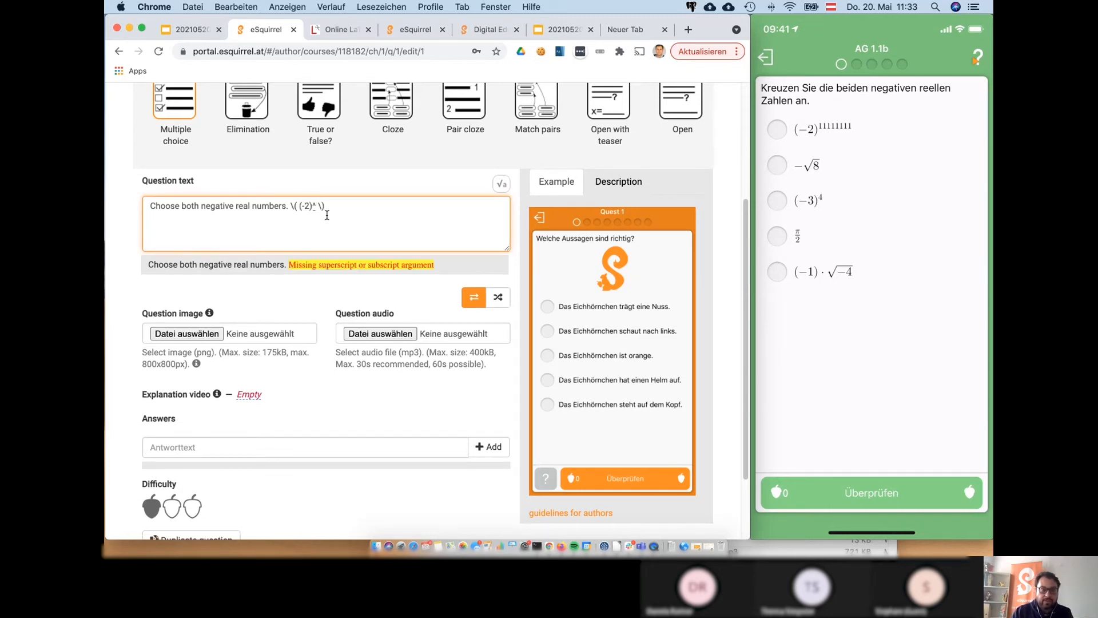
type("{}")
type("111111")
type("1")
type("1")
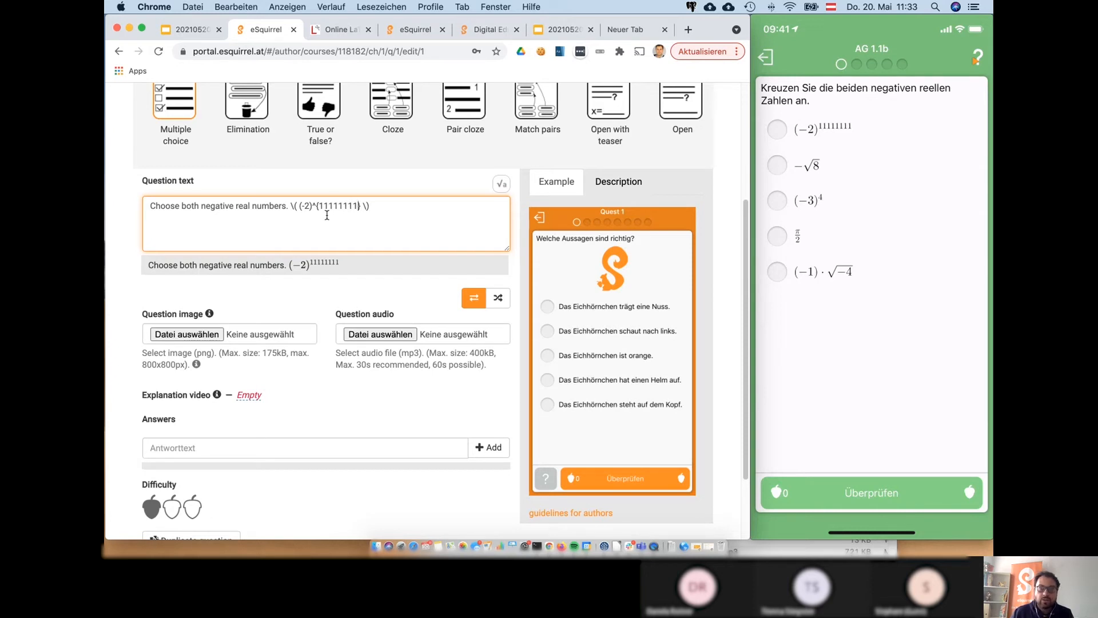
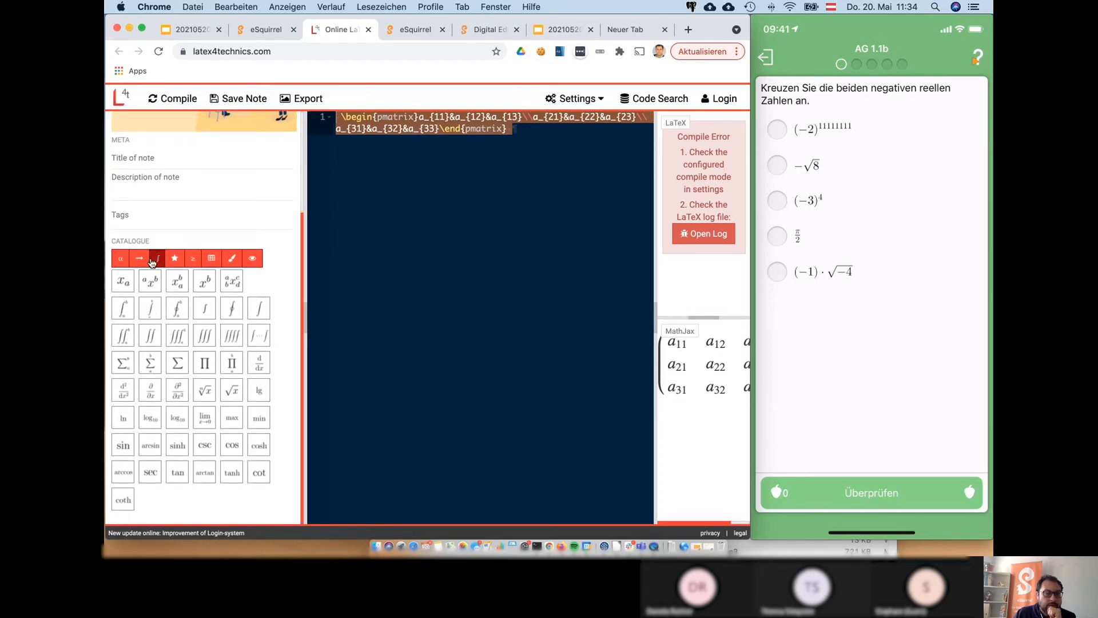
Delete all code in the LaTeX4technics editor, recompile, and insert the square root template \sqrt{x}
left_click(232, 392)
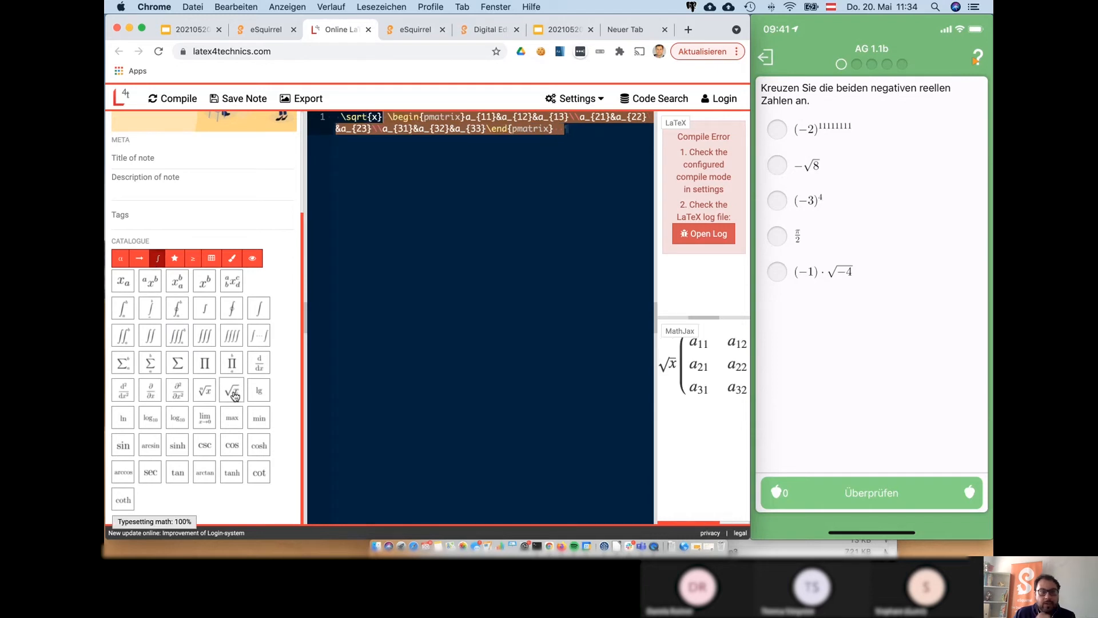
left_click_drag(583, 128, 340, 108)
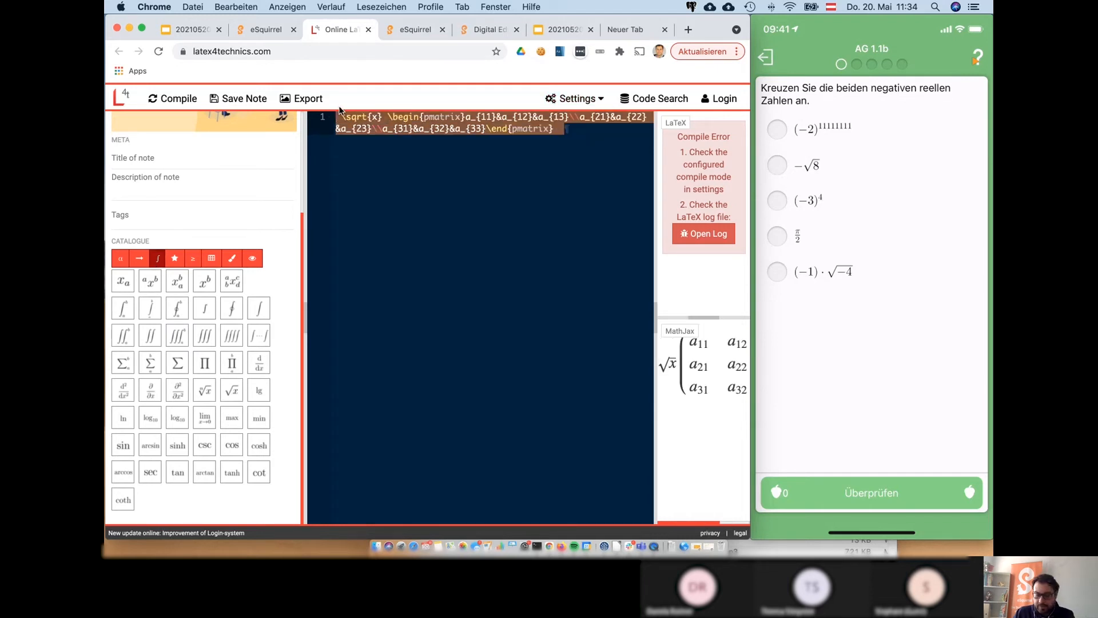
key("BackSpace")
left_click(167, 101)
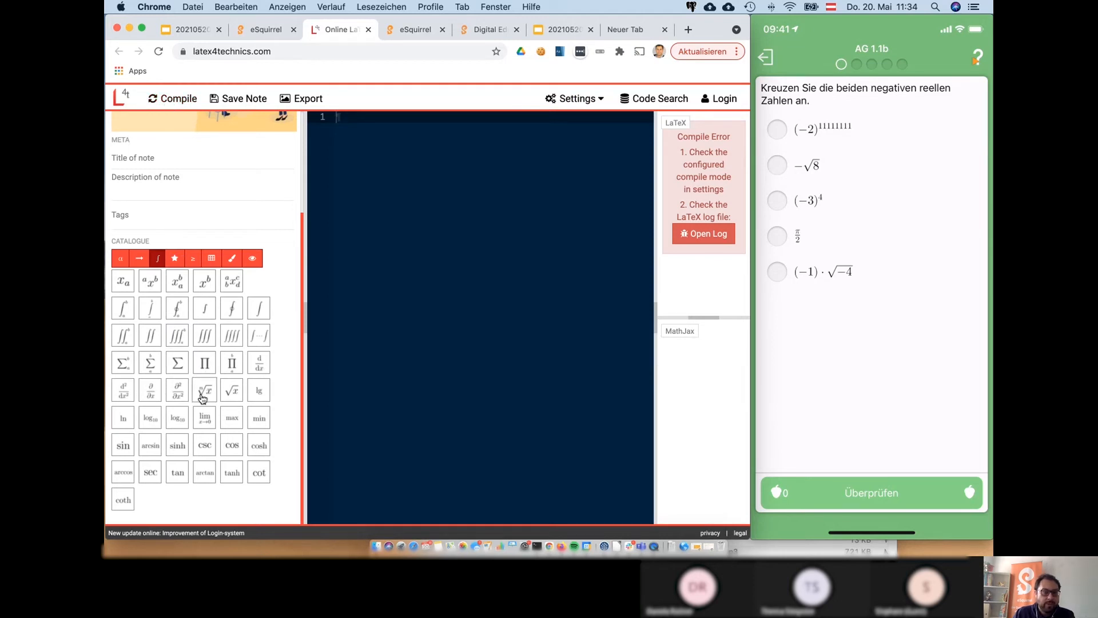
left_click(230, 395)
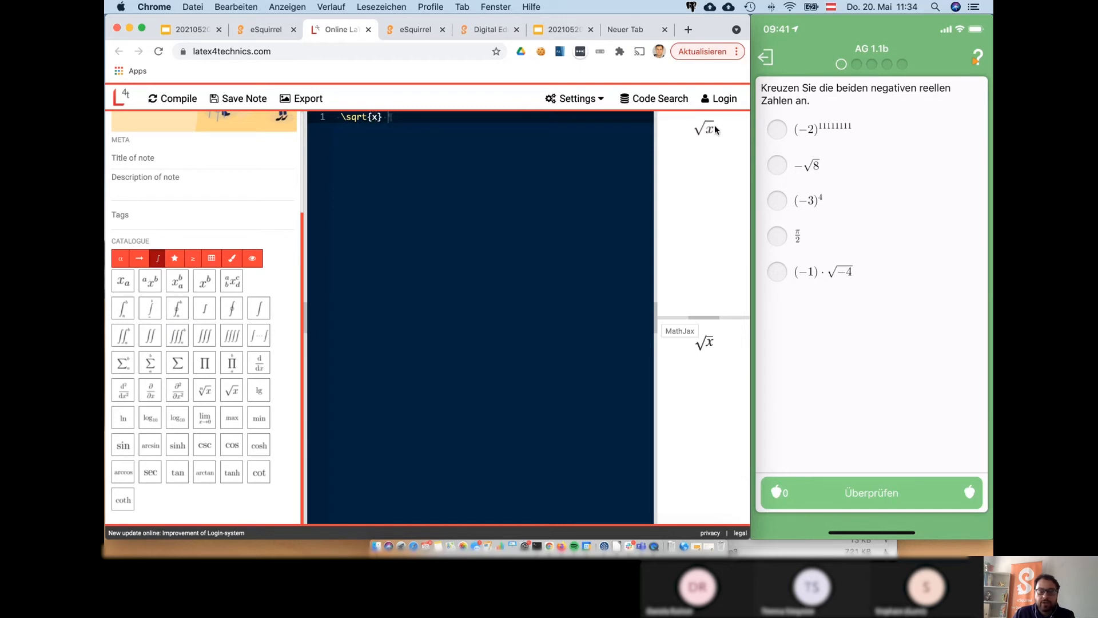
Change the square root code to -\sqrt{8} and compile it
left_click_drag(373, 117, 377, 117)
type("8")
key("super+Left")
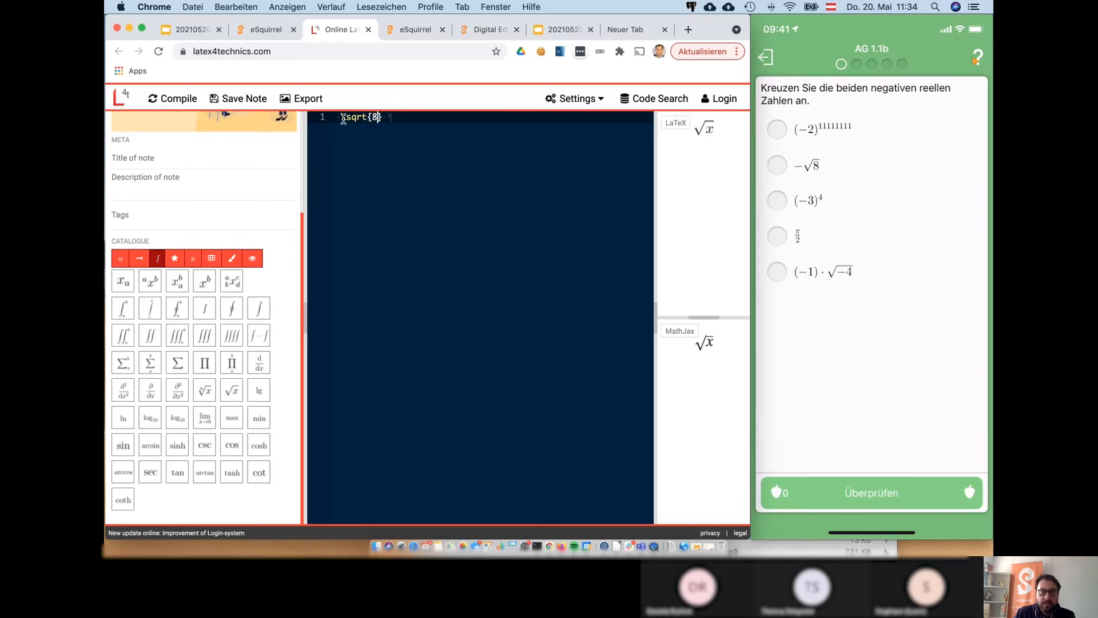
type("-")
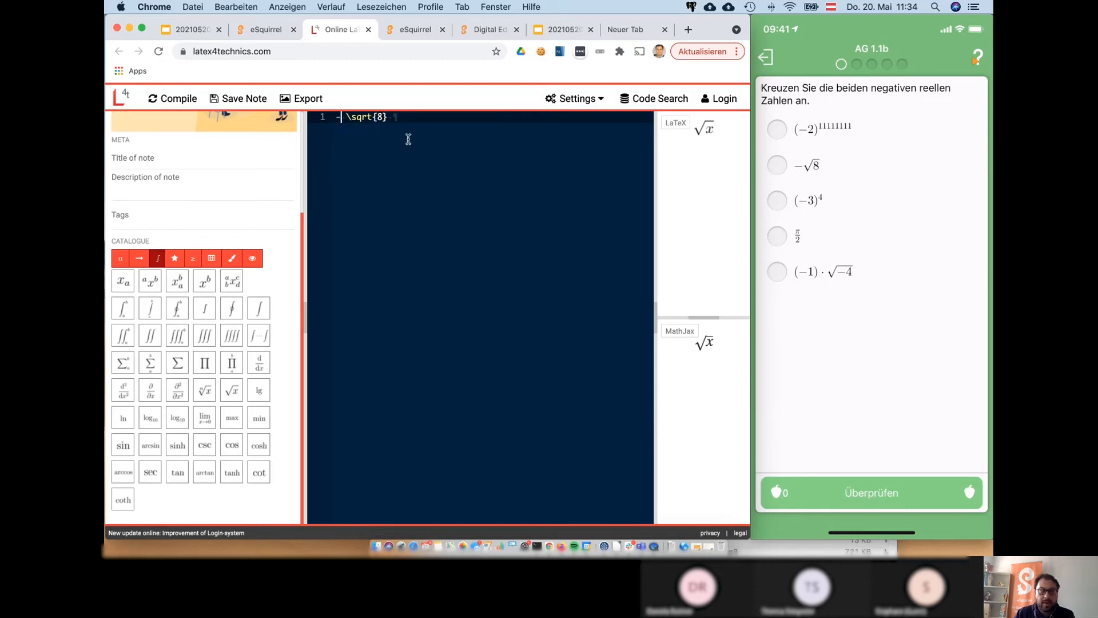
key("BackSpace")
left_click(173, 98)
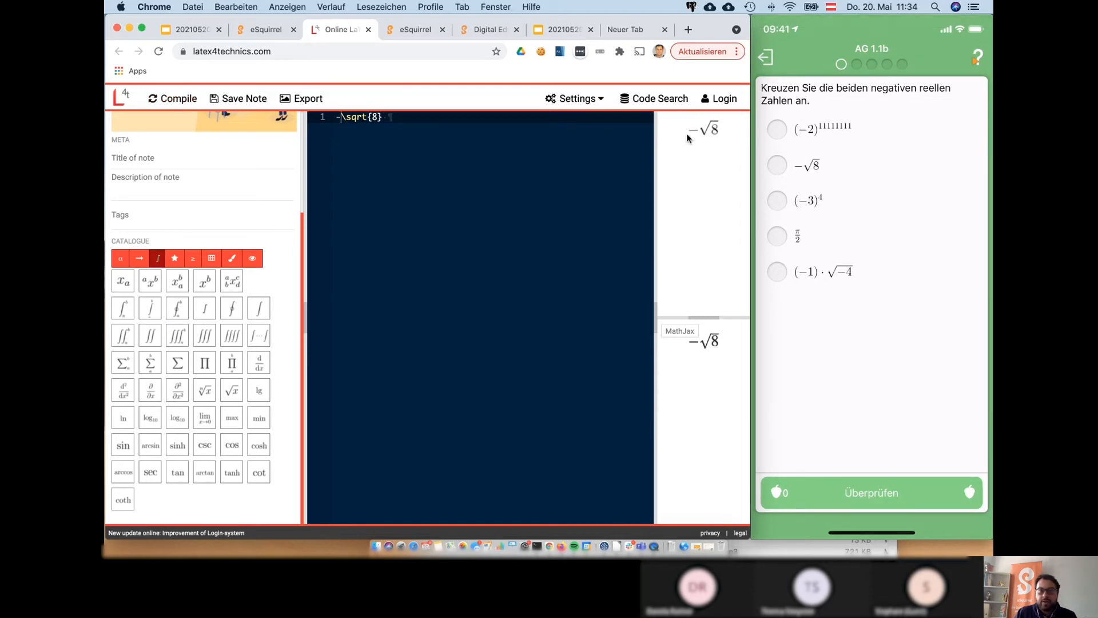
Copy the code -\sqrt{8} and add it as the second answer of question 1 in eSquirrel
left_click_drag(406, 118, 329, 123)
key("super+c")
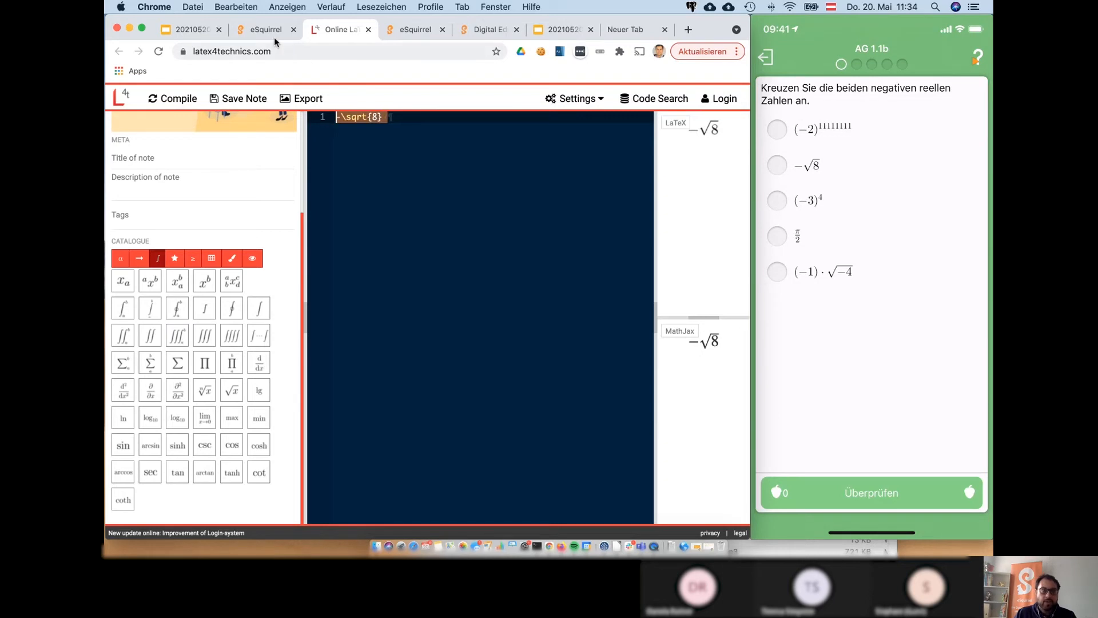
left_click(259, 28)
key("super+v")
key("Return")
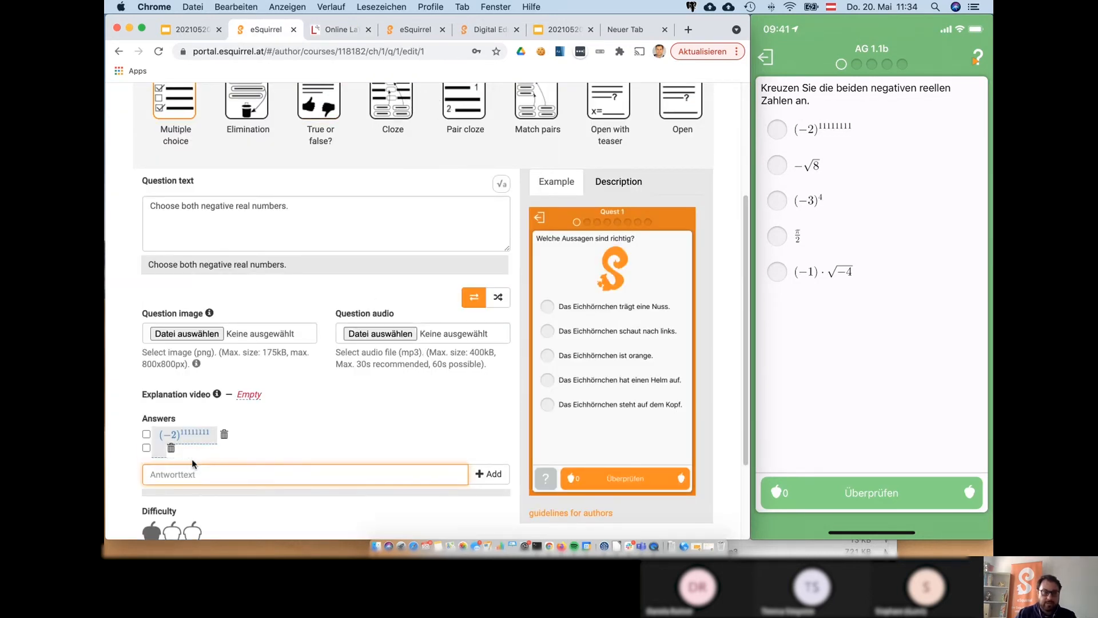
Wrap the second answer in LaTeX delimiters so it reads \( -\sqrt{8} \)
left_click(182, 448)
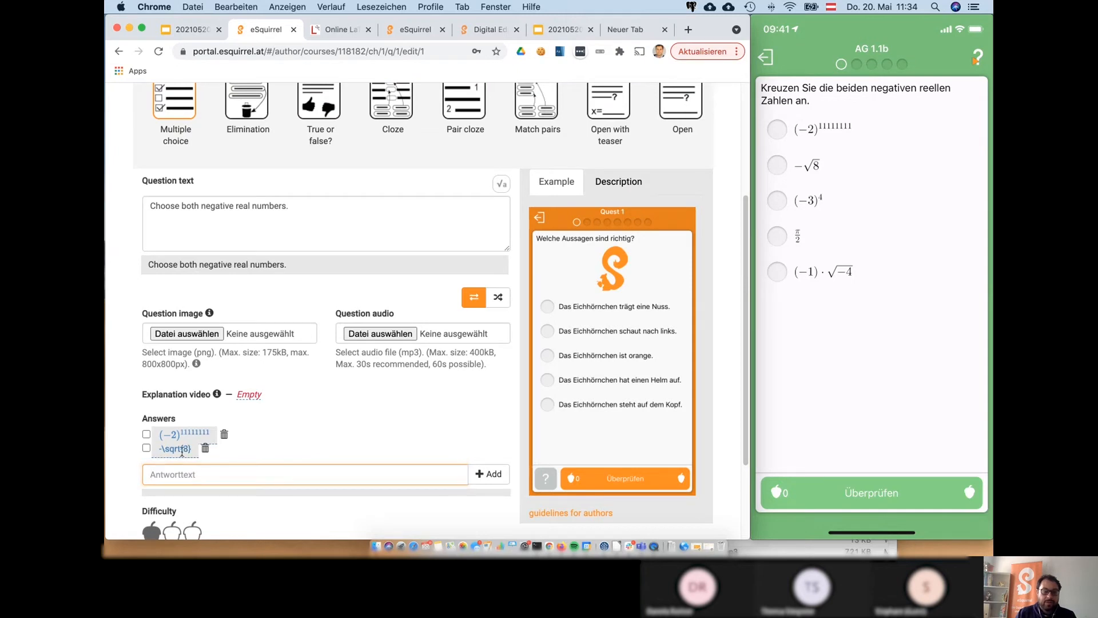
type("\\")
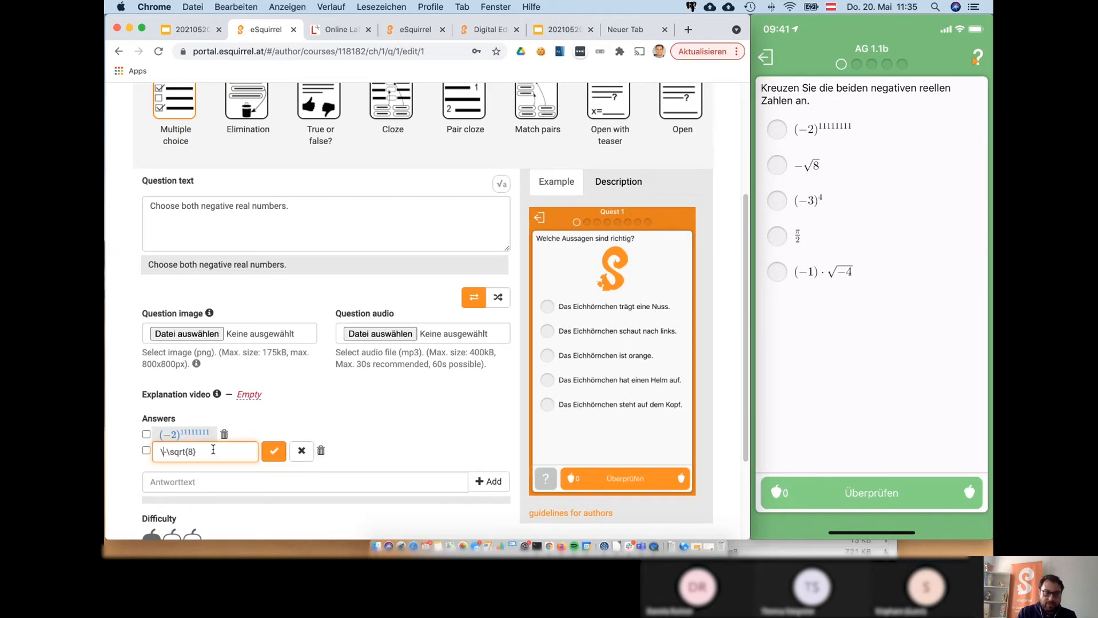
type("(")
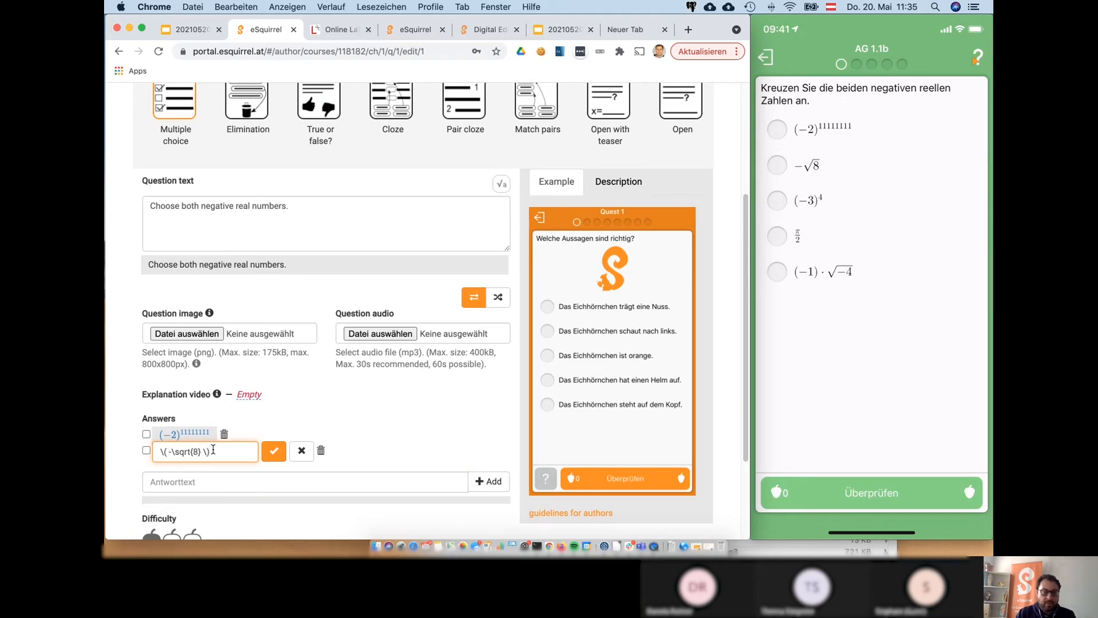
key("Return")
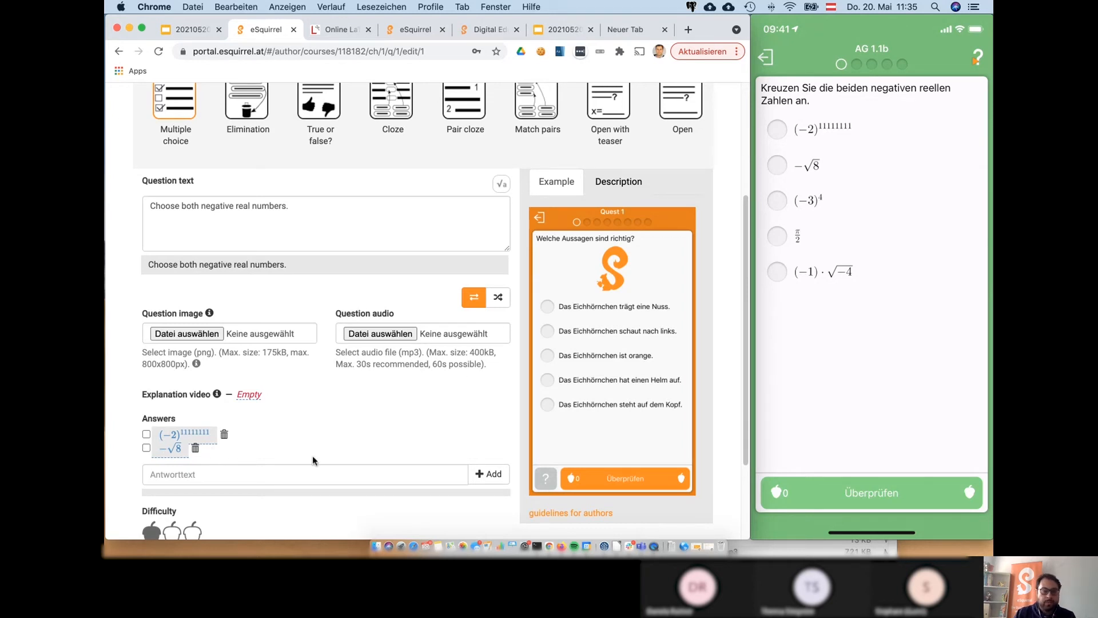
Add \((-3)^4\) as the third answer of question 1
left_click(362, 484)
type("\\(")
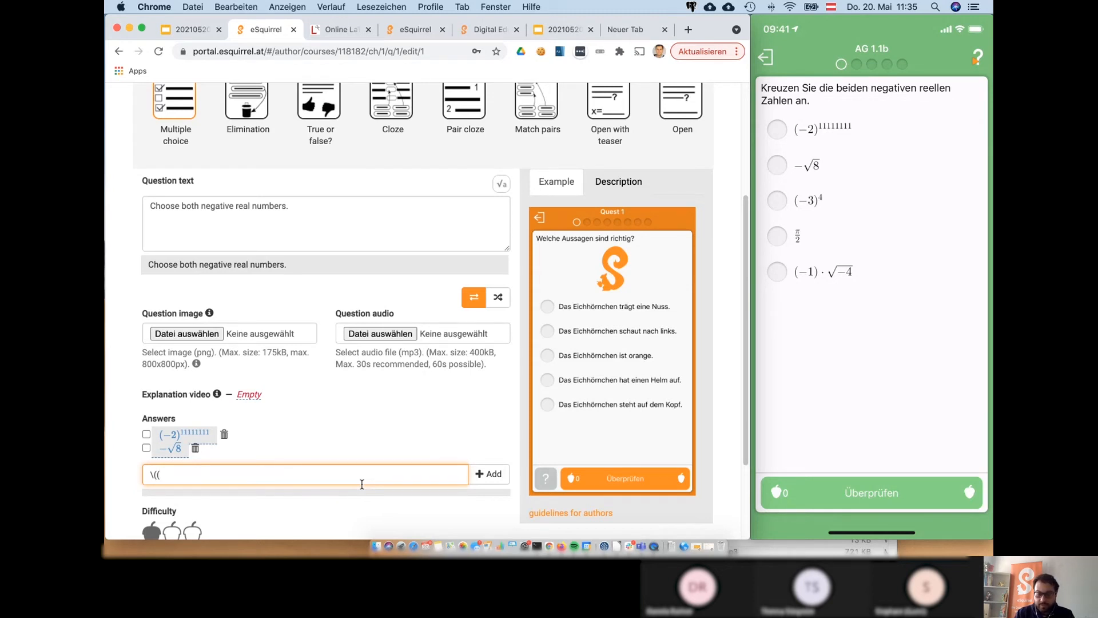
type("(-3)^3")
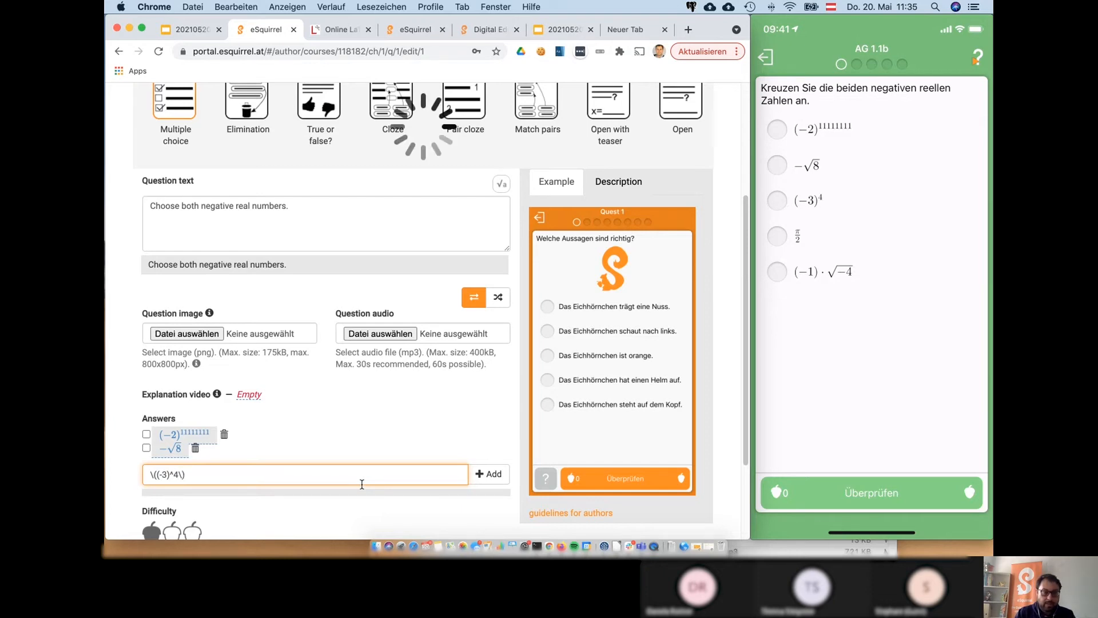
key("Return")
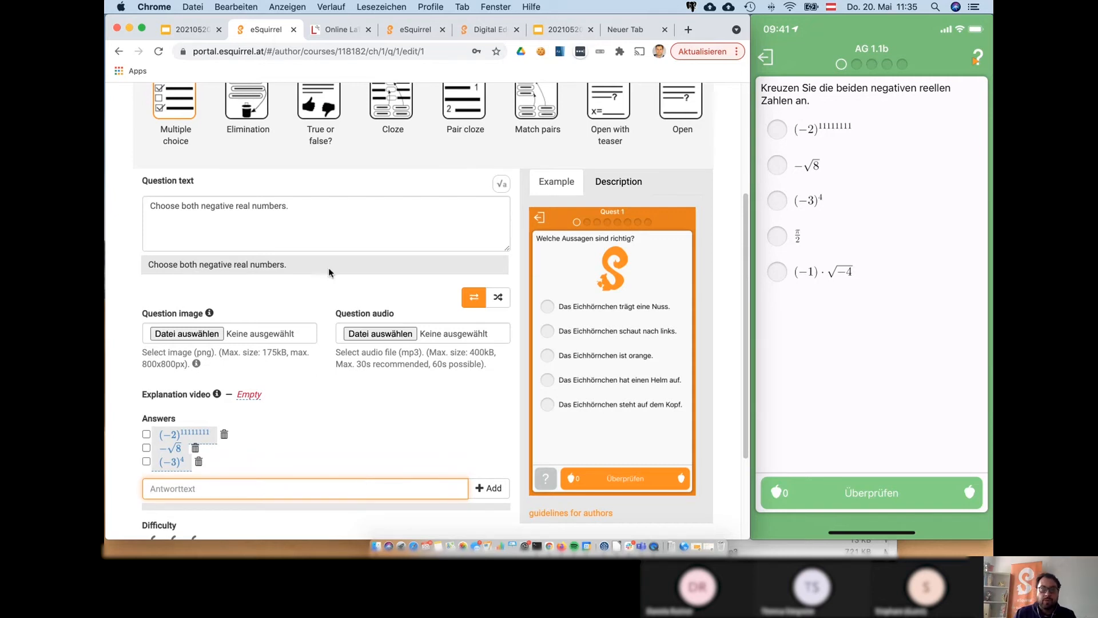
Switch to LaTeX4technics and examine the symbol catalogue's Greek letters, arrows, functions, shapes and relation symbols
left_click(334, 33)
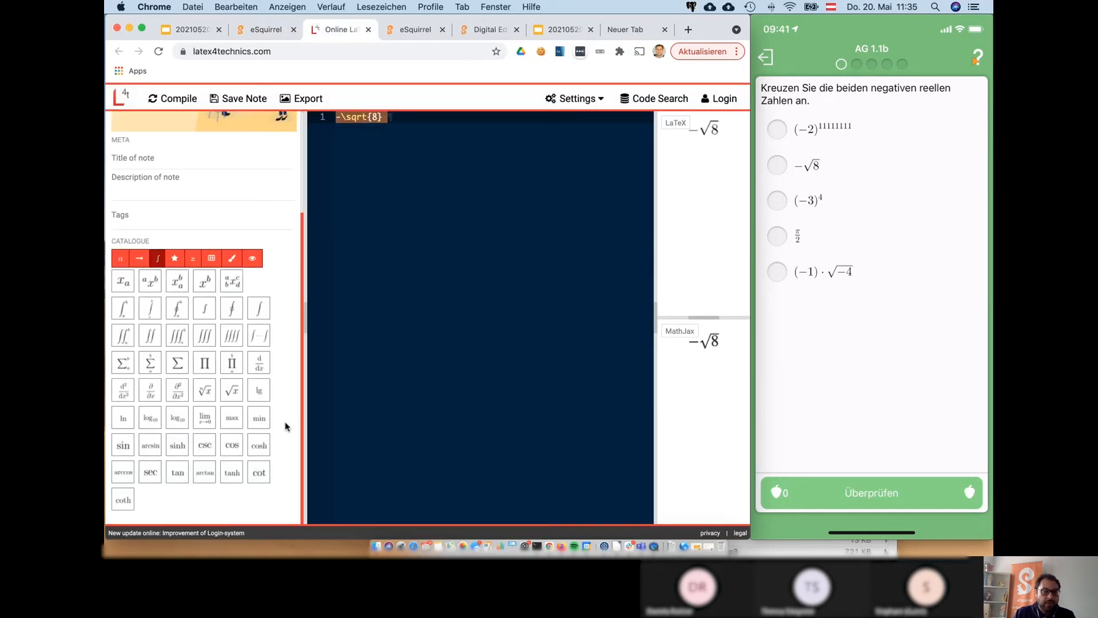
left_click(122, 260)
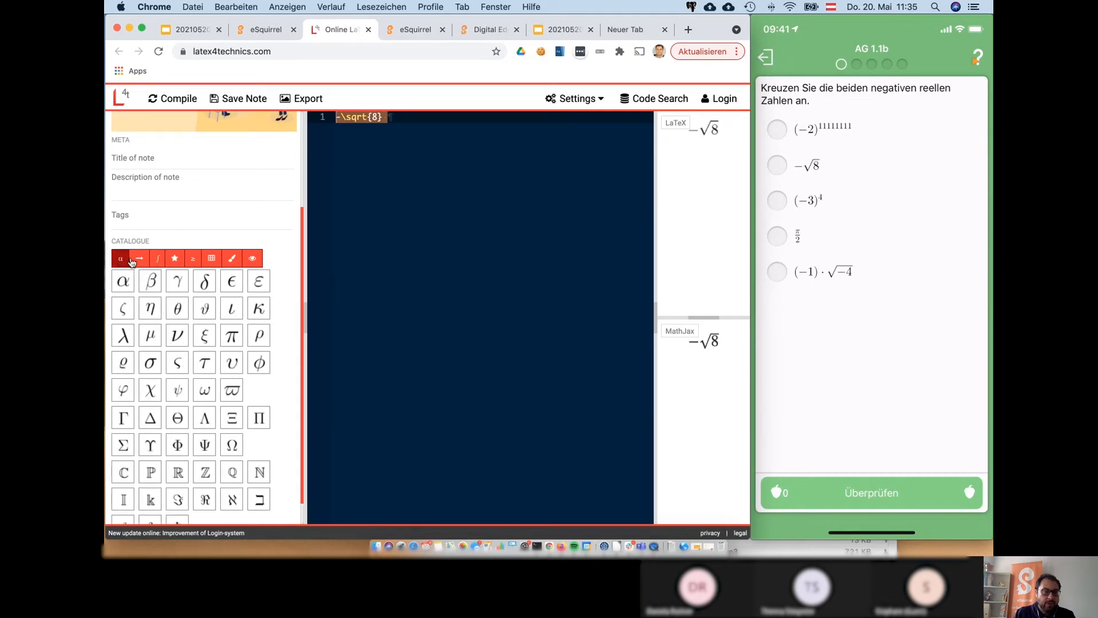
left_click(133, 260)
left_click(121, 259)
scroll(156, 354, "down", 1)
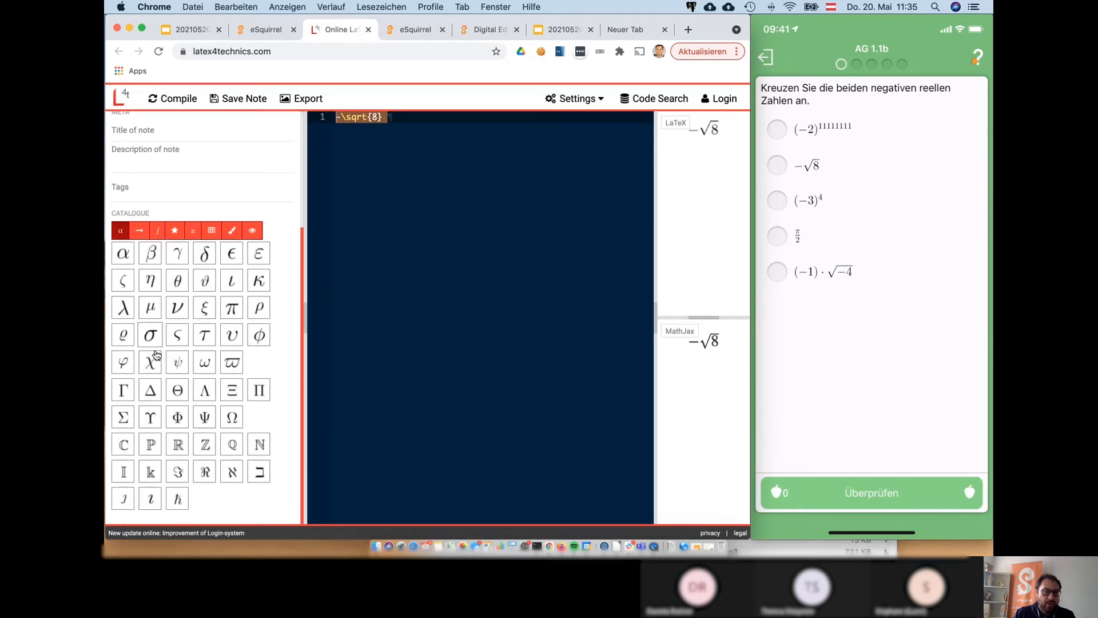
scroll(156, 354, "up", 5)
left_click(140, 345)
scroll(179, 296, "down", 7)
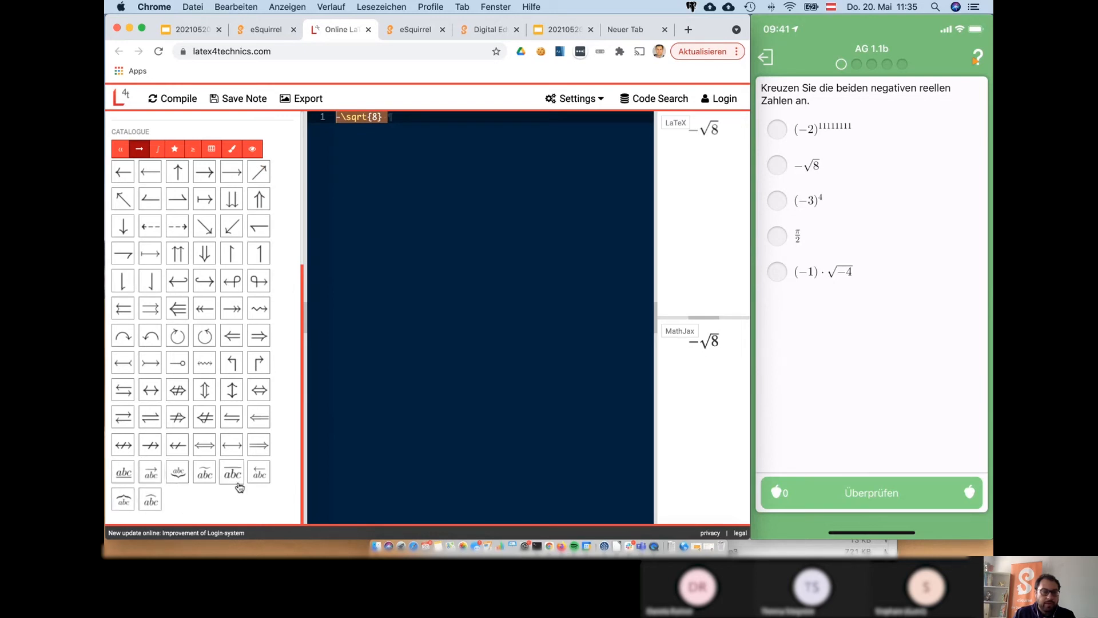
left_click(159, 149)
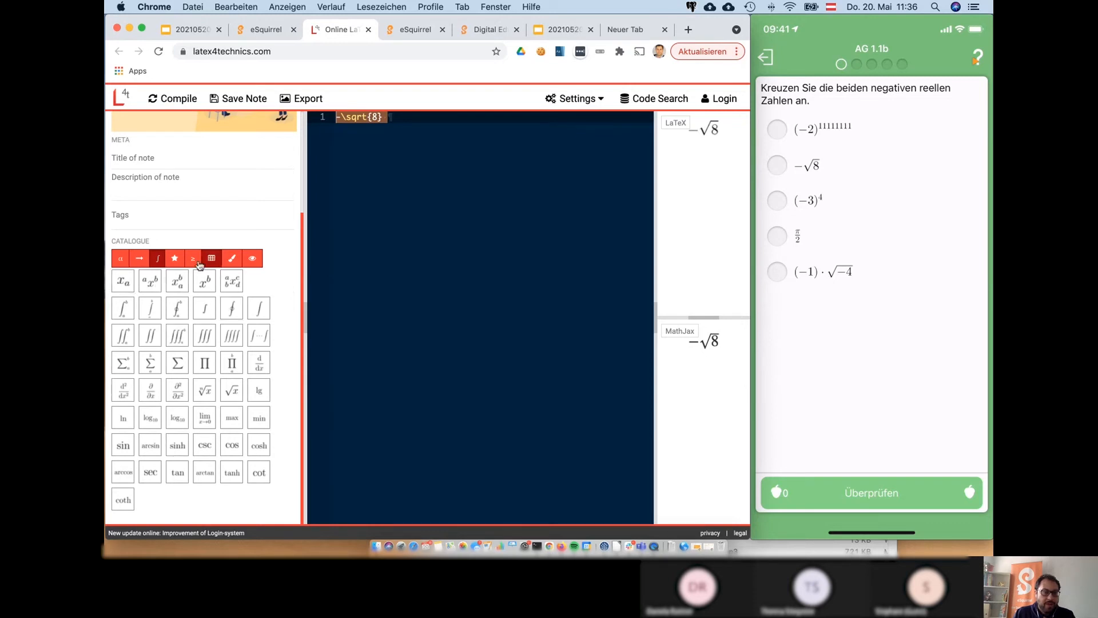
left_click(175, 260)
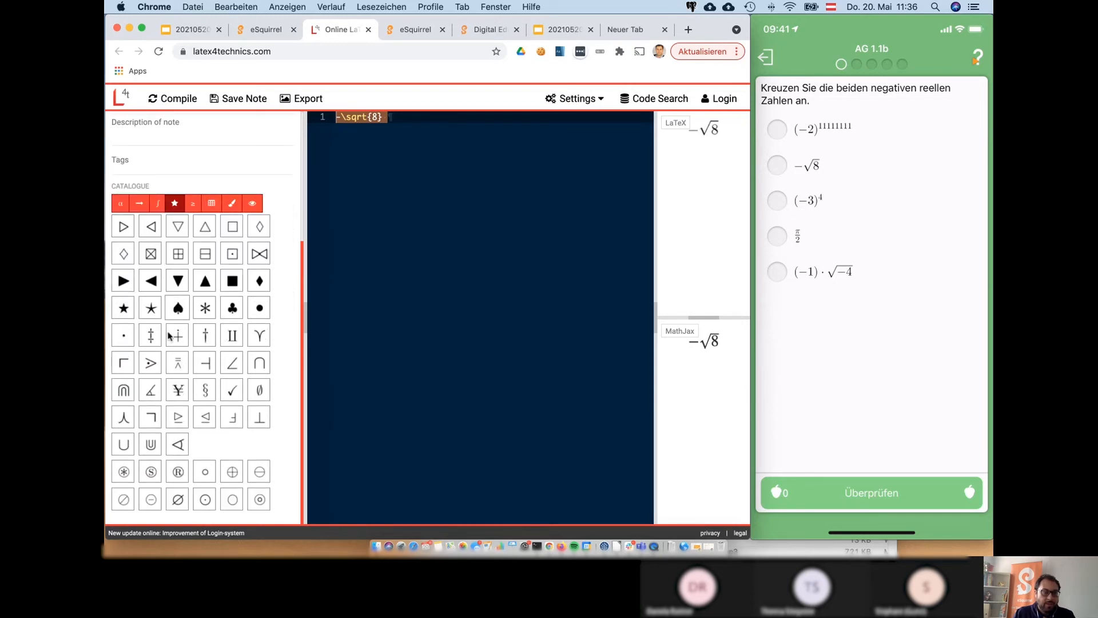
left_click(193, 204)
scroll(173, 379, "down", 1)
scroll(173, 375, "down", 3)
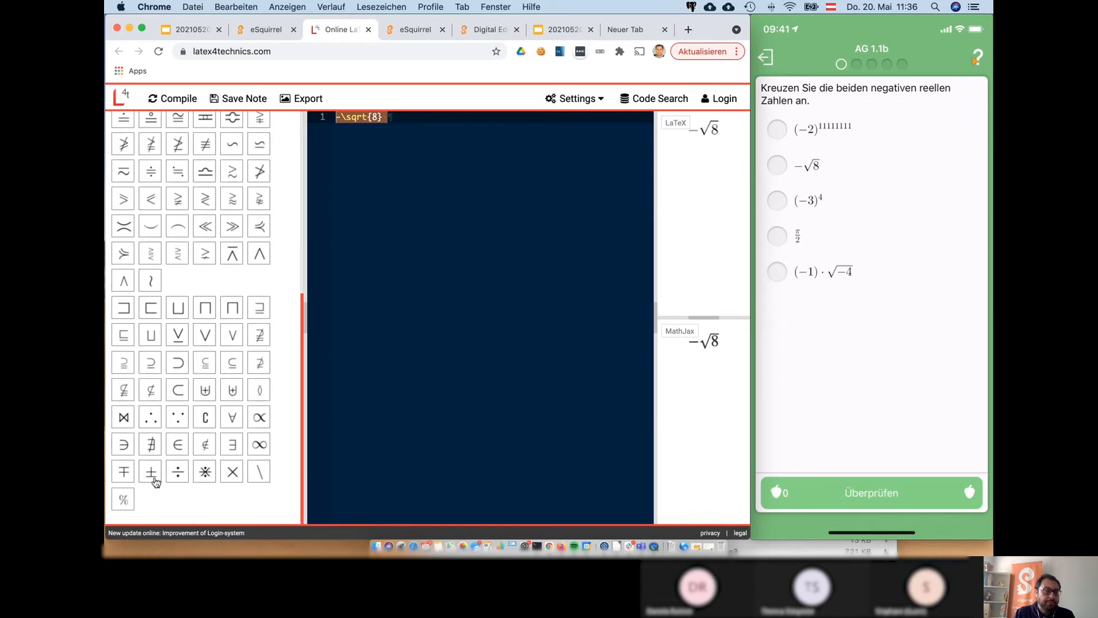
scroll(170, 461, "up", 10)
scroll(170, 460, "down", 6)
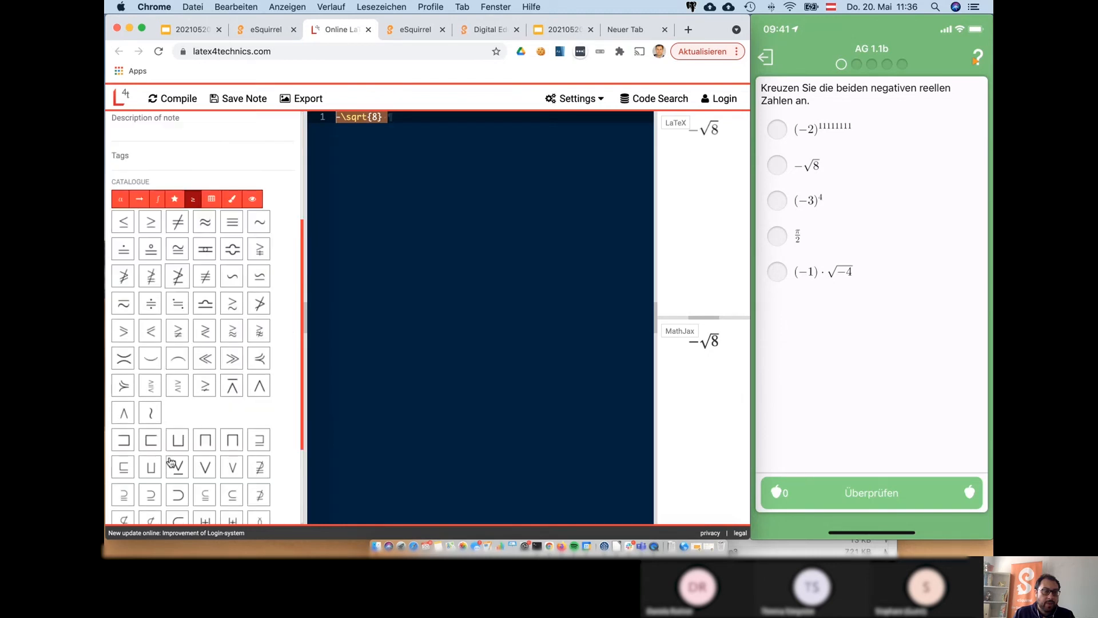
Try inserting a 2x1 matrix without brackets into the code
left_click(212, 199)
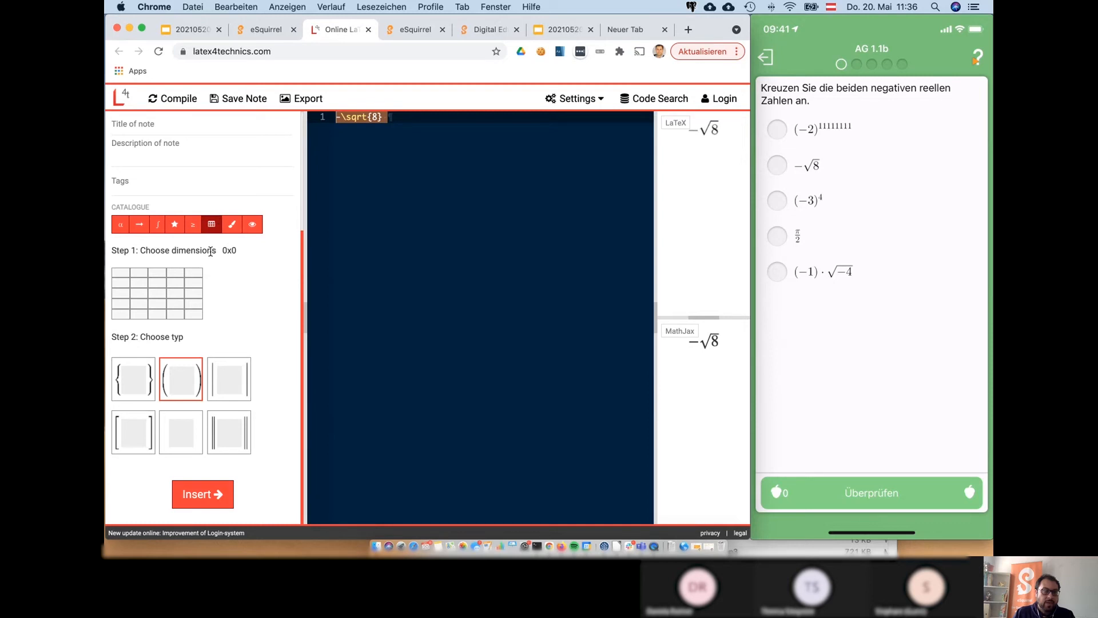
left_click(188, 436)
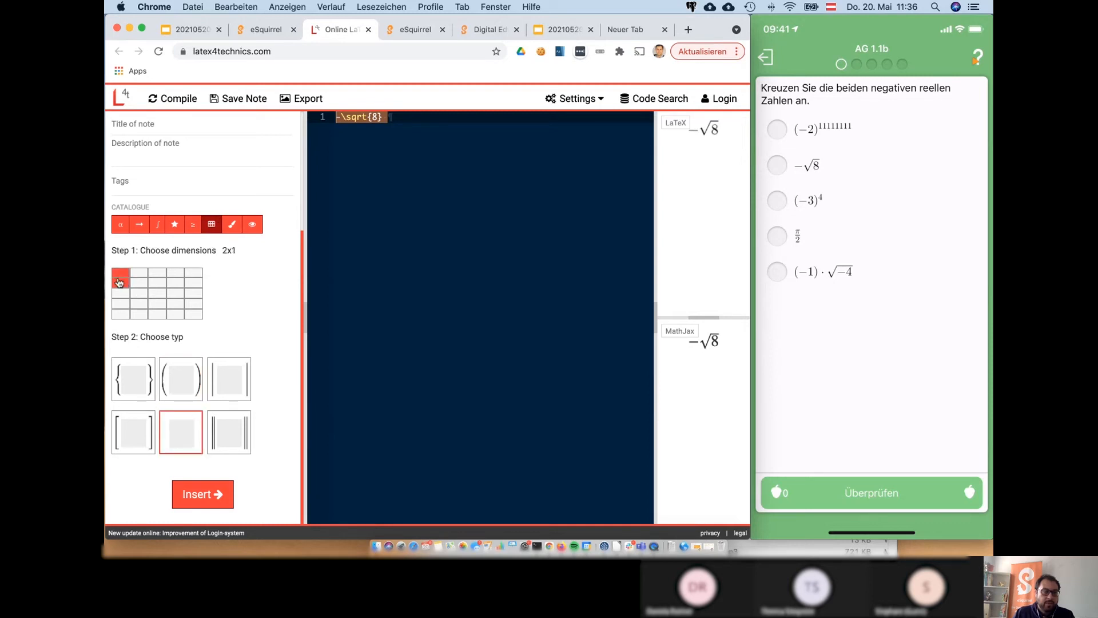
left_click(119, 283)
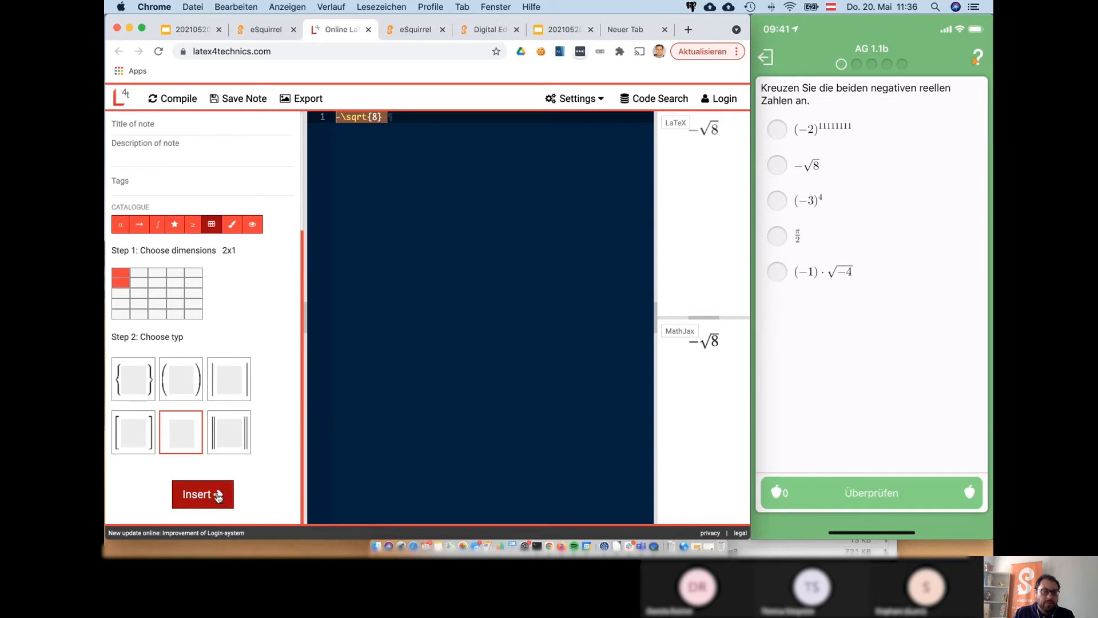
left_click(203, 494)
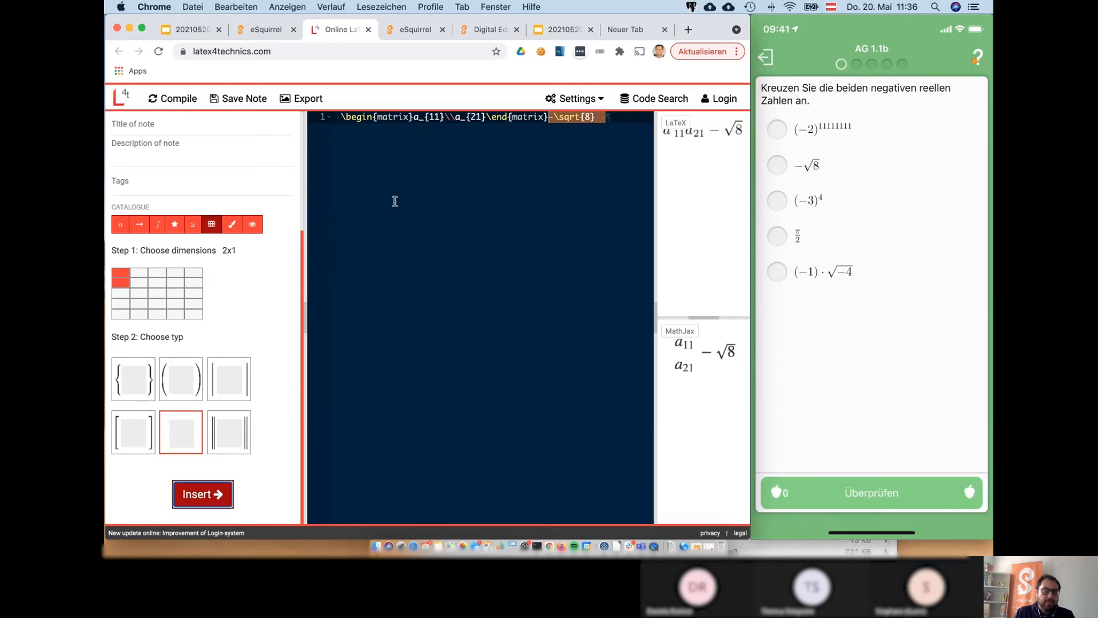
Replace the whole code in the editor with an empty fraction, \frac{}{}
left_click(578, 118)
left_click_drag(612, 116, 346, 104)
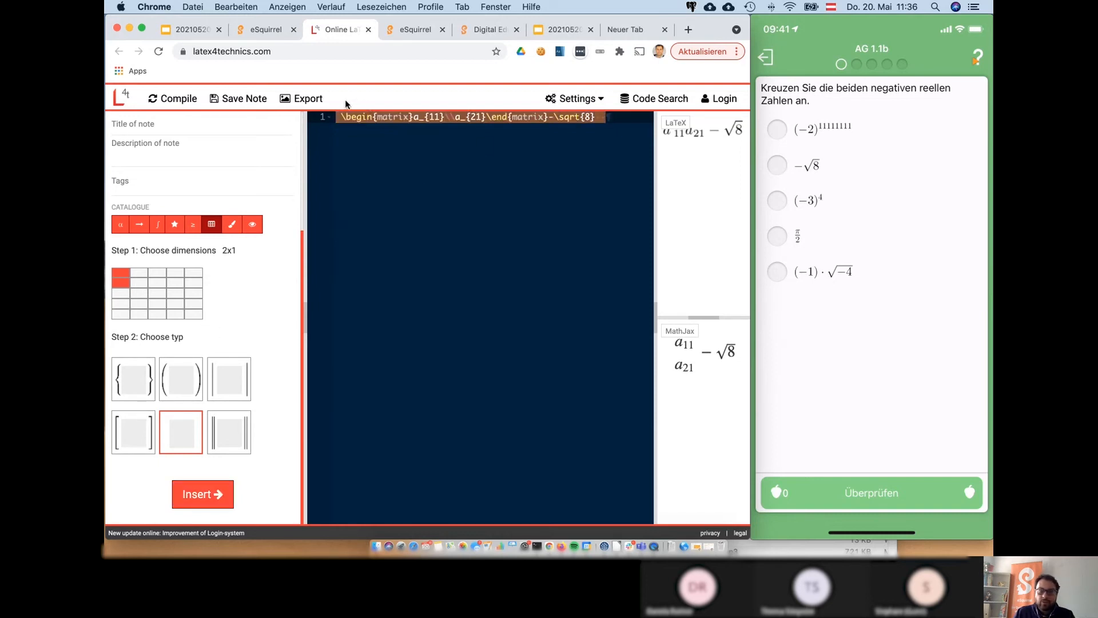
type("\\")
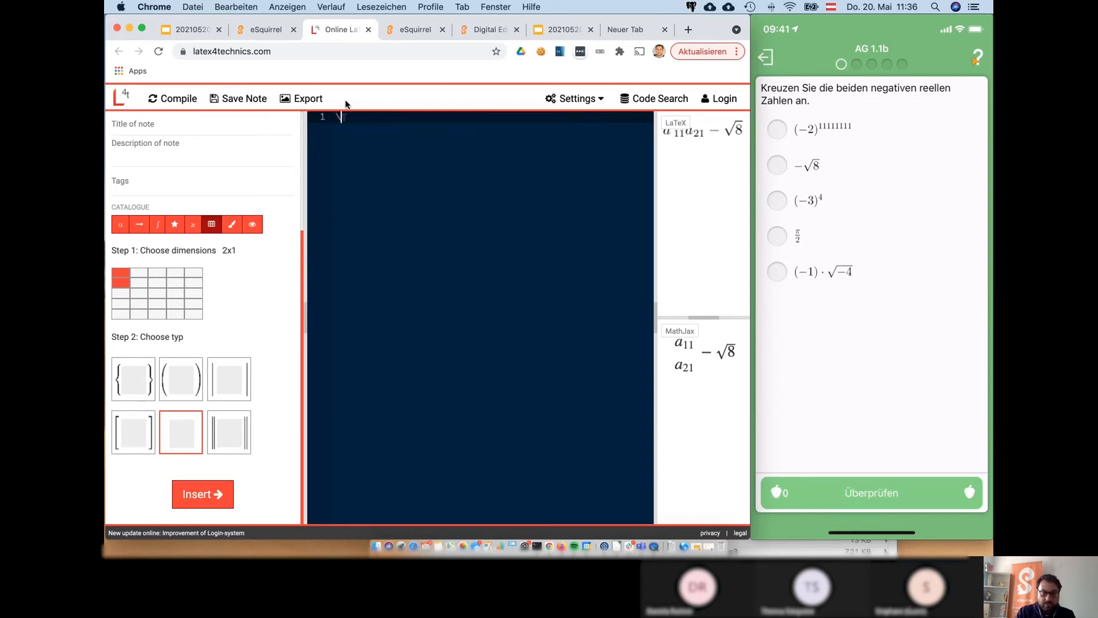
type("frac{}")
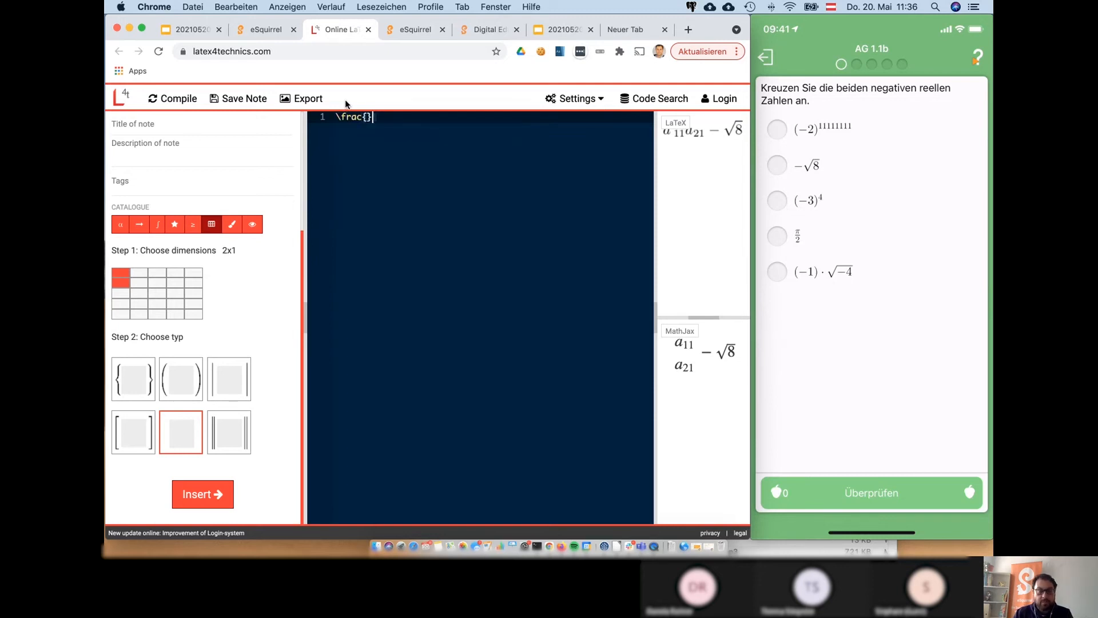
type("{}")
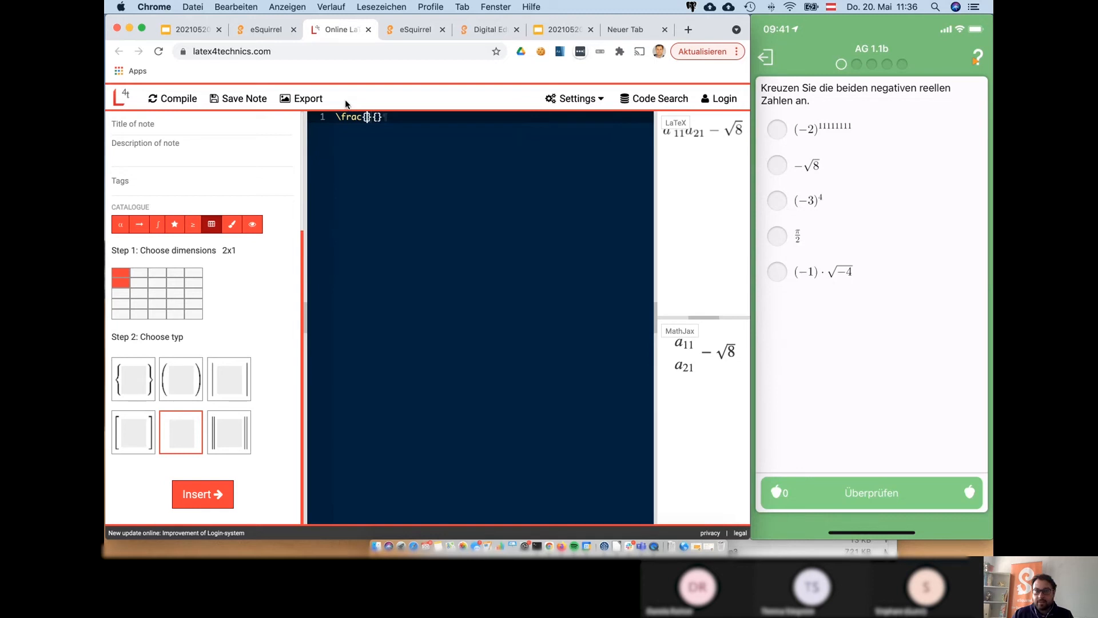
Insert \pi from the symbol catalogue as the fraction's numerator, enter 2 as the denominator, and compile
left_click(120, 228)
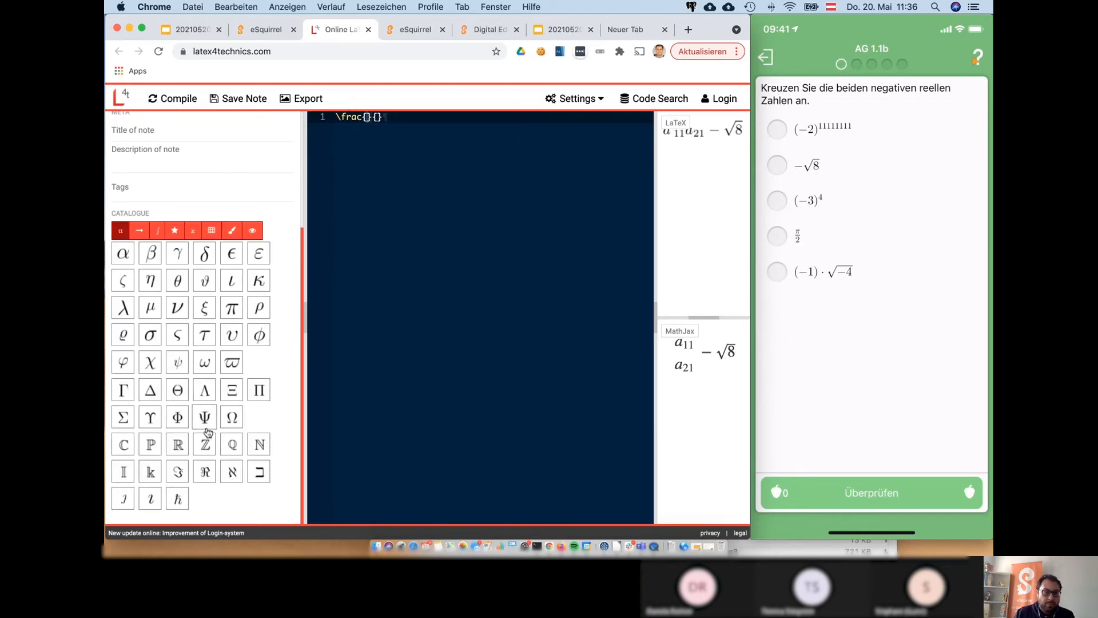
left_click(231, 311)
left_click(402, 117)
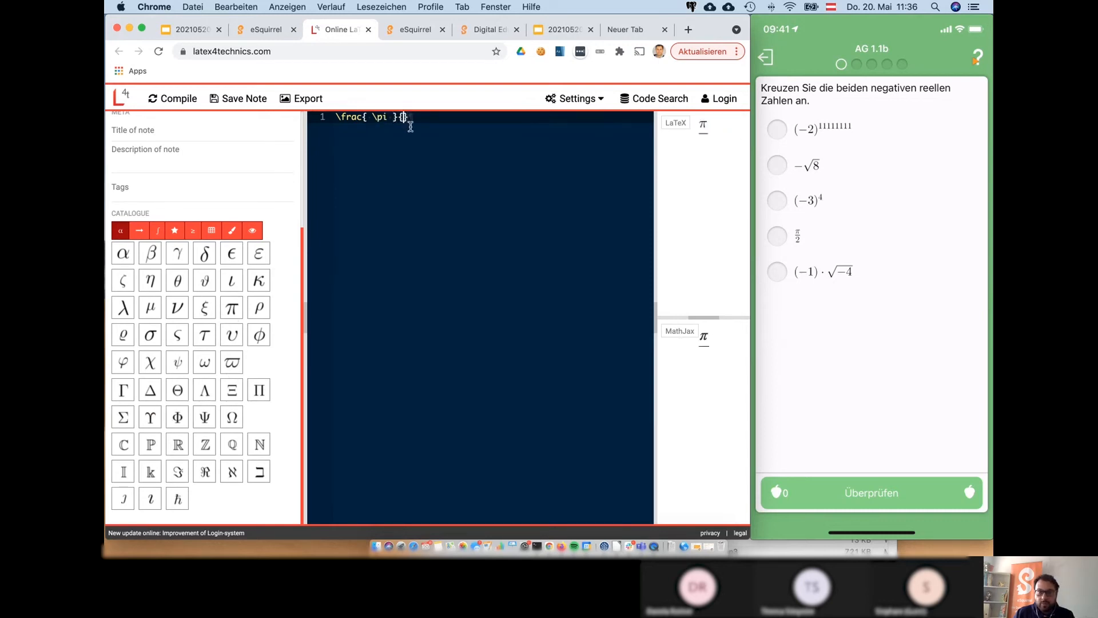
type("2")
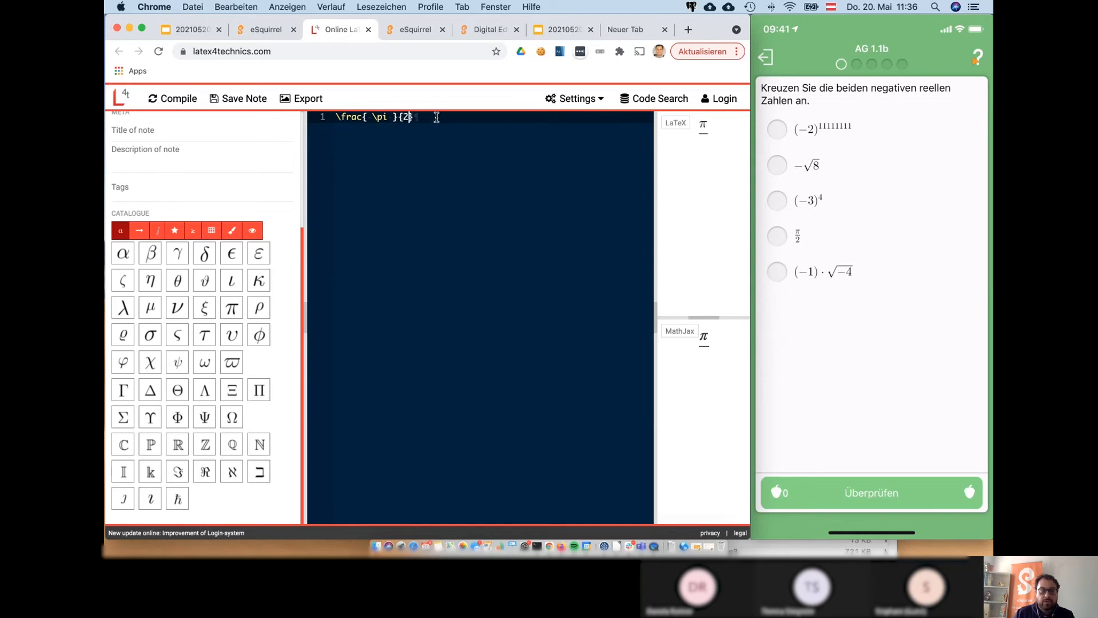
left_click(187, 102)
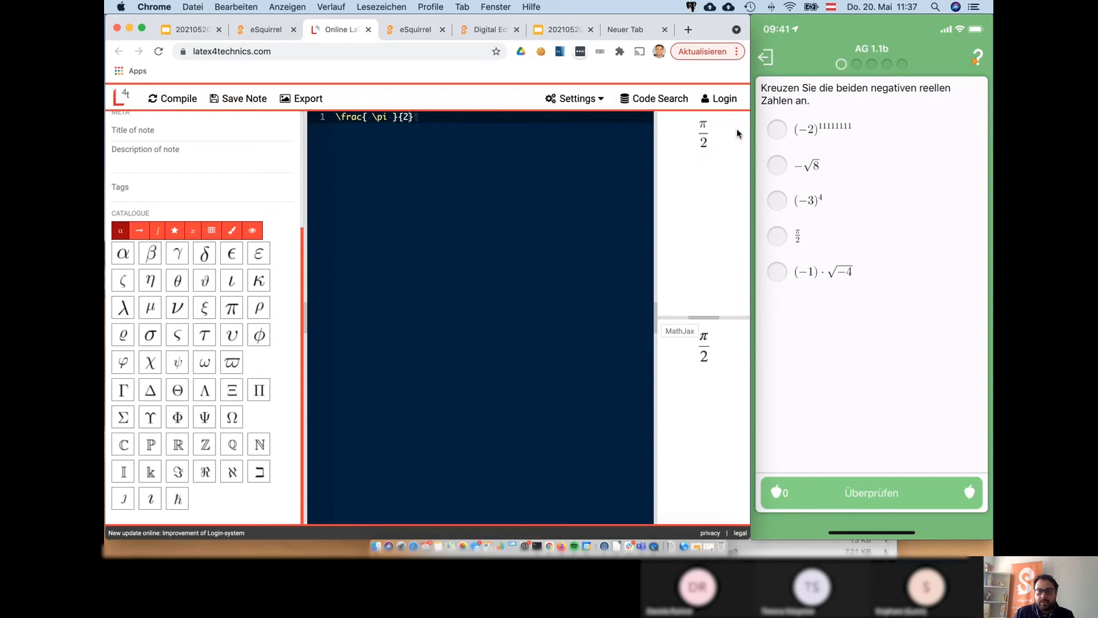
Copy the fraction code and add it in eSquirrel as the fourth answer, \( \frac{ \pi }{2} \)
left_click_drag(444, 119, 303, 120)
key("super+c")
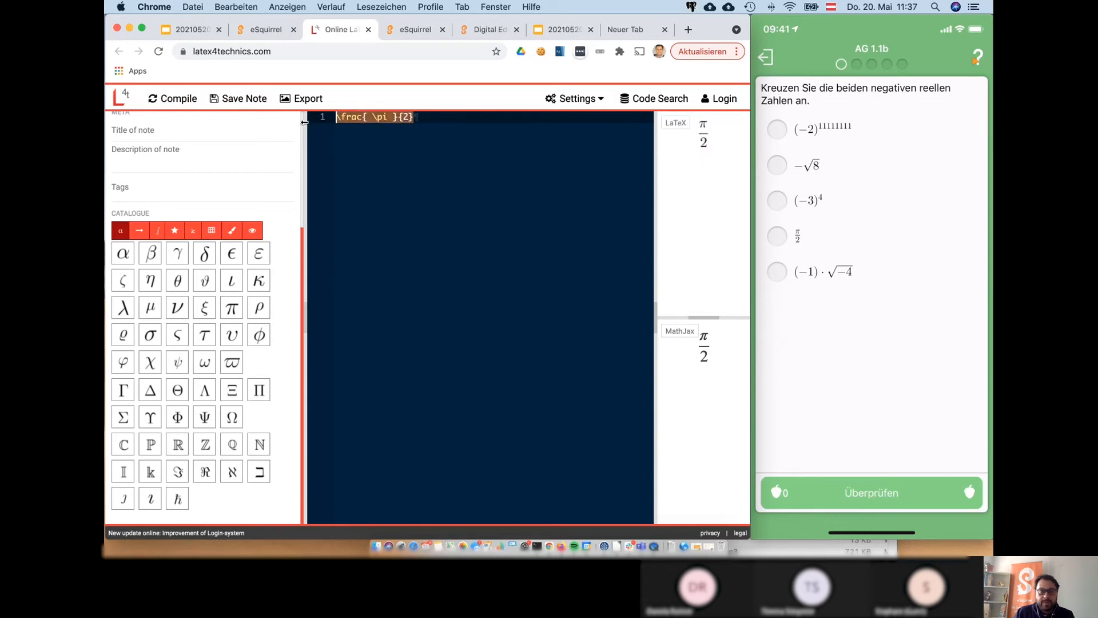
left_click(276, 29)
type("\\(")
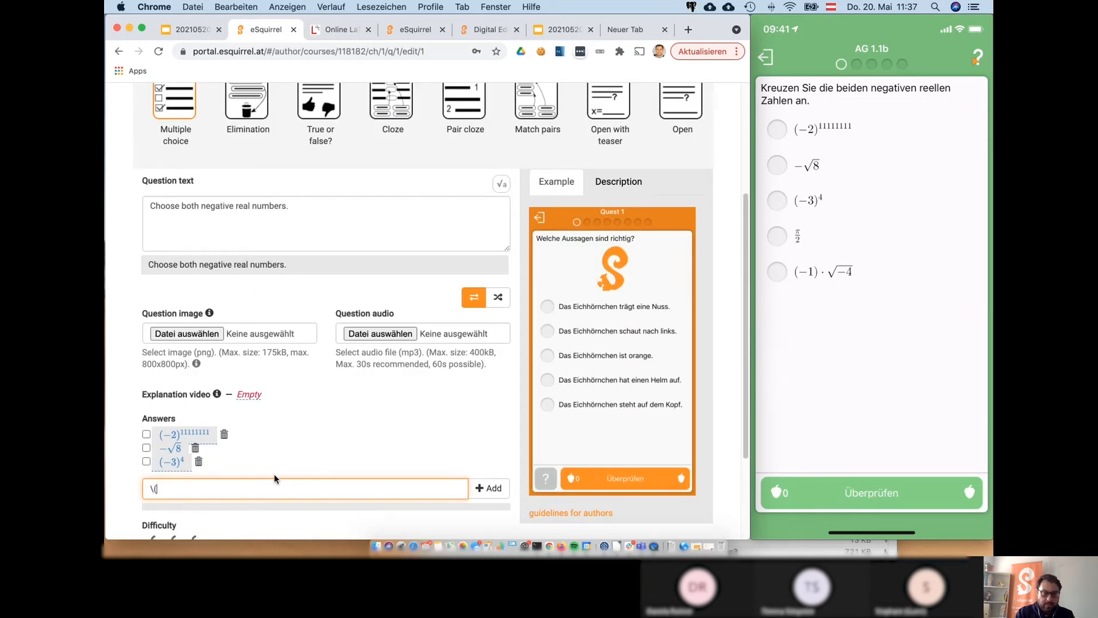
key("super+v")
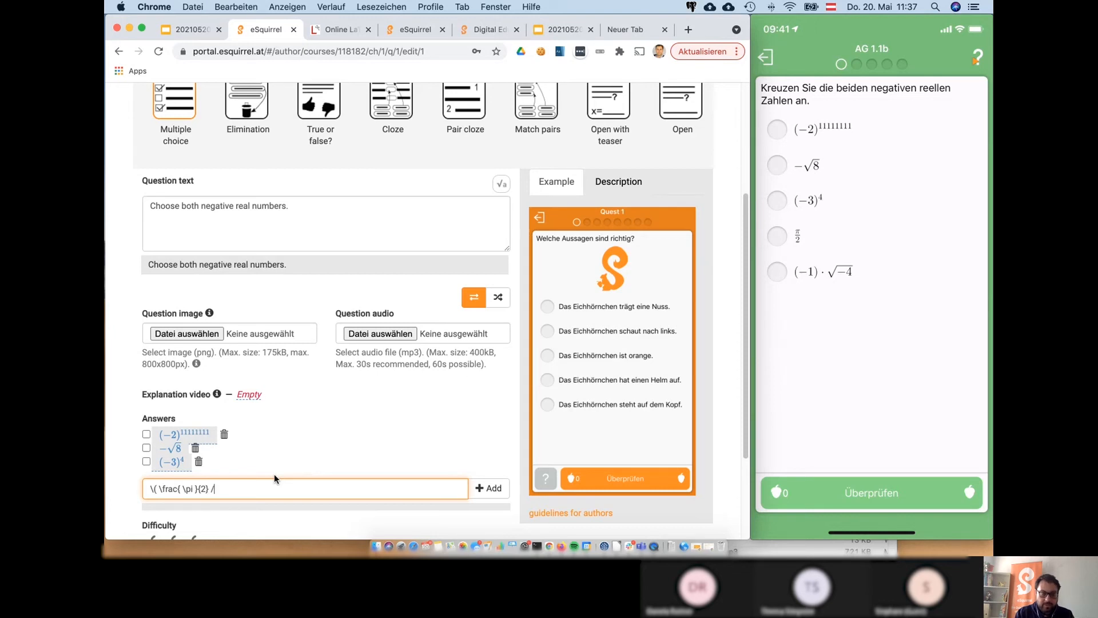
type("\\)")
key("Return")
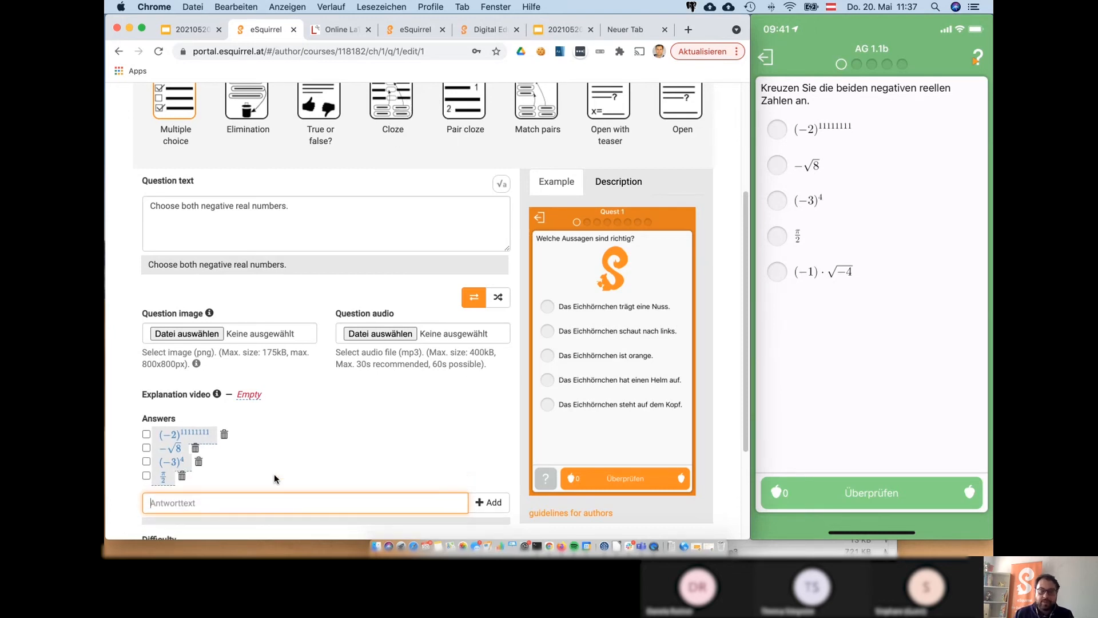
Add \( (-1) \cdot \sqrt{-4}\) as the fifth answer of question 1
scroll(296, 451, "down", 1)
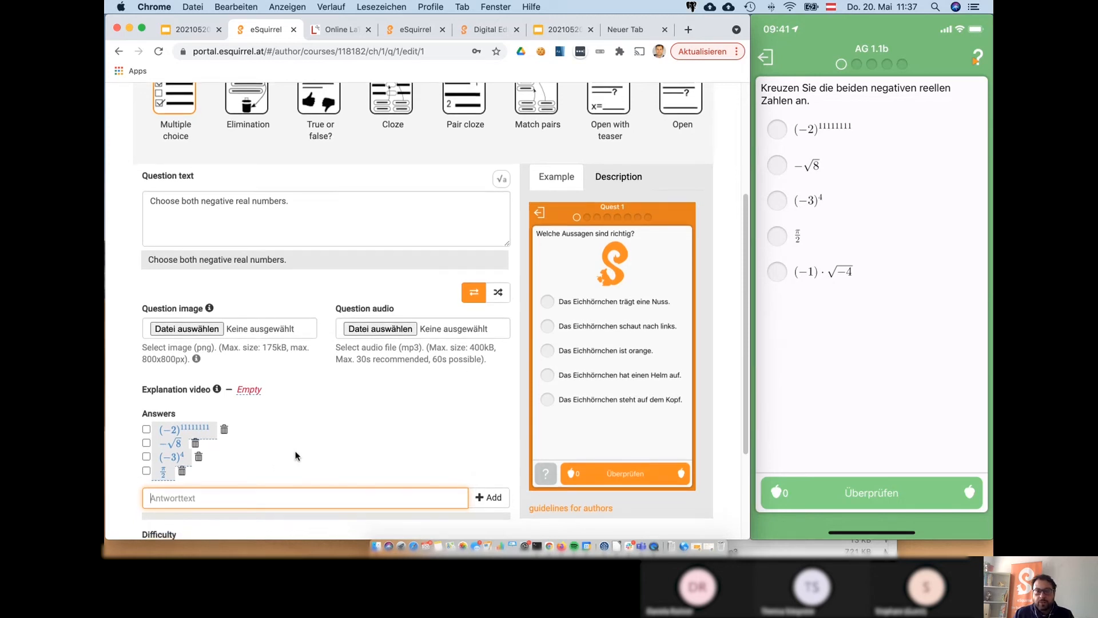
scroll(295, 455, "down", 3)
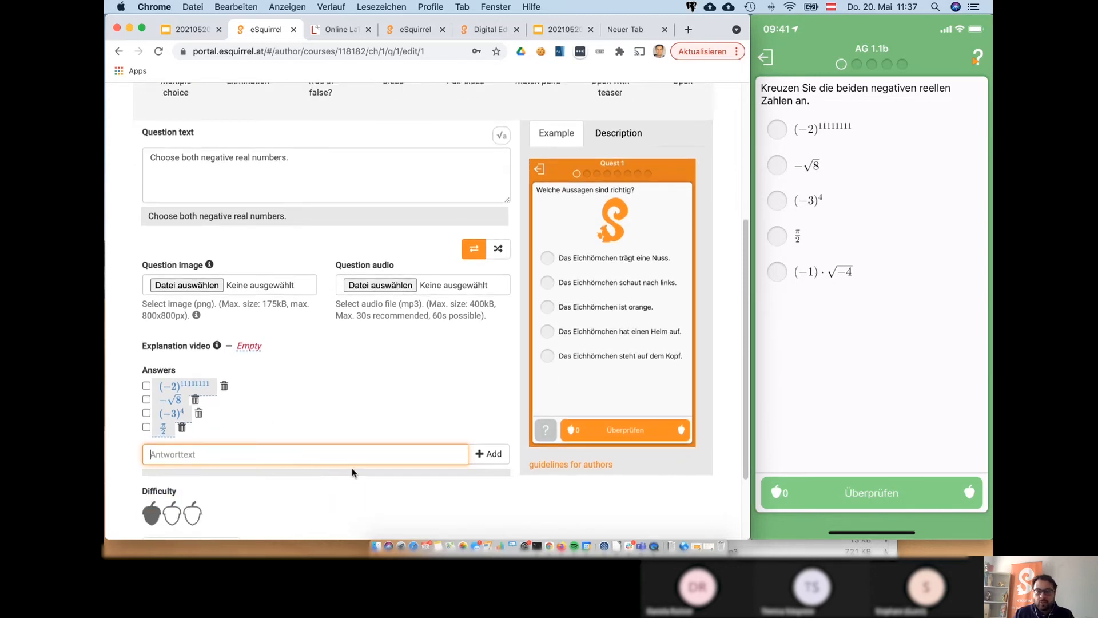
mouse_move(915, 302)
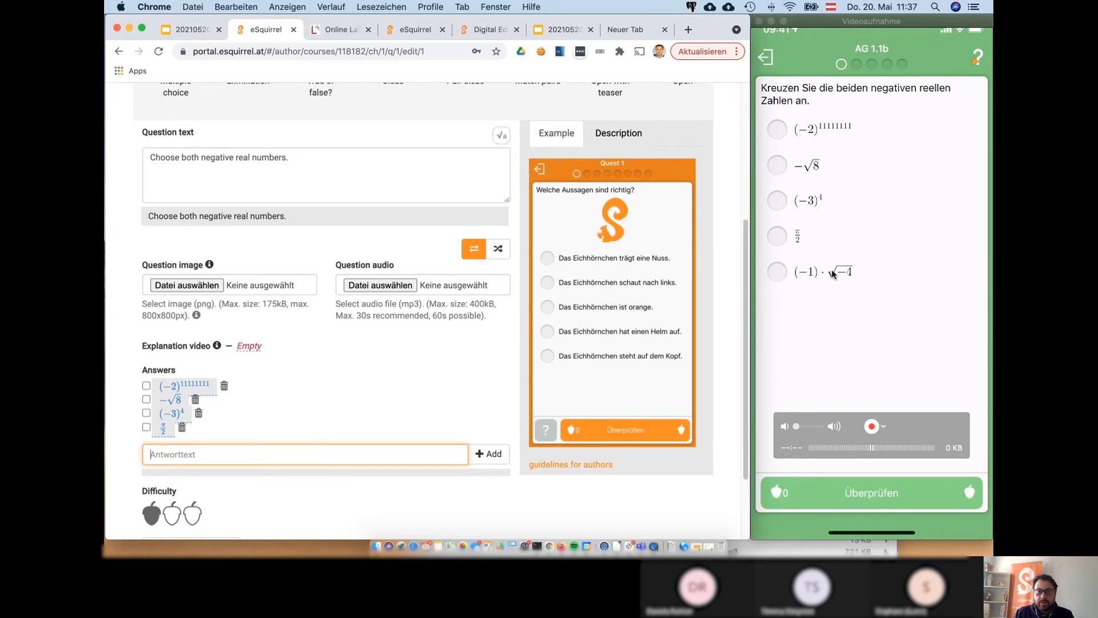
left_click(381, 451)
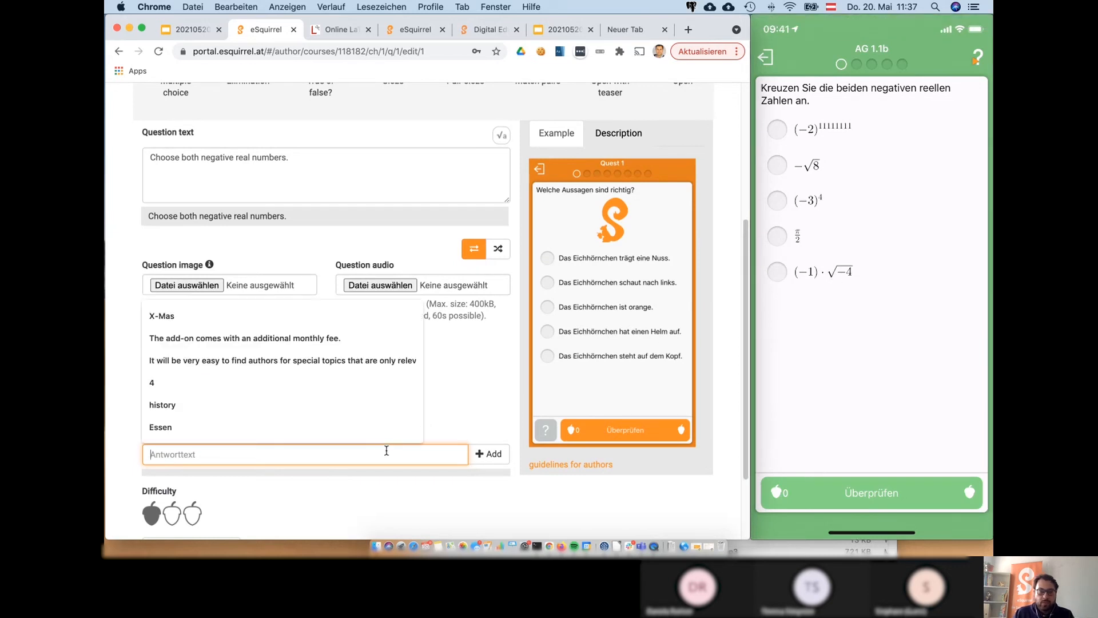
type("\\")
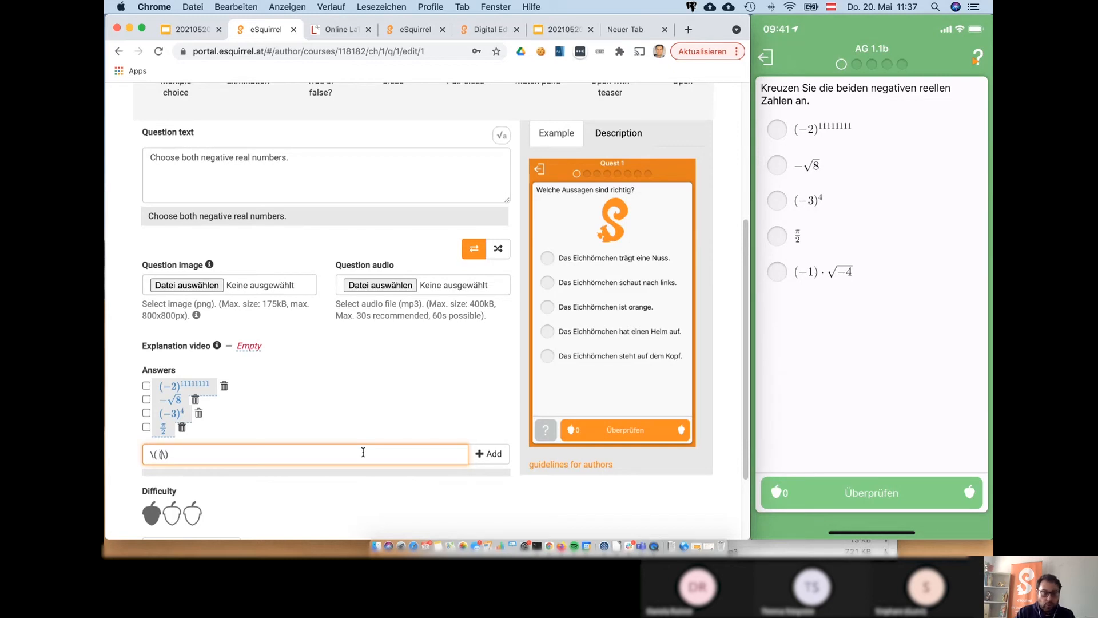
type("( (-1) \\cdot ")
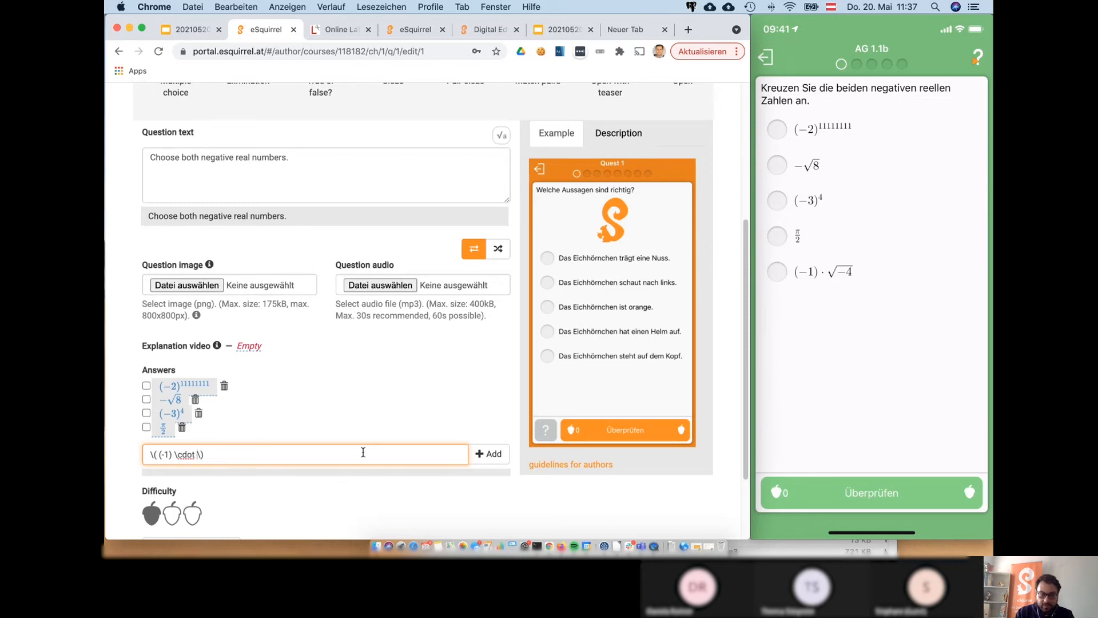
type("\\sqrt")
key("BackSpace")
key("BackSpace")
type("rt{}\\")
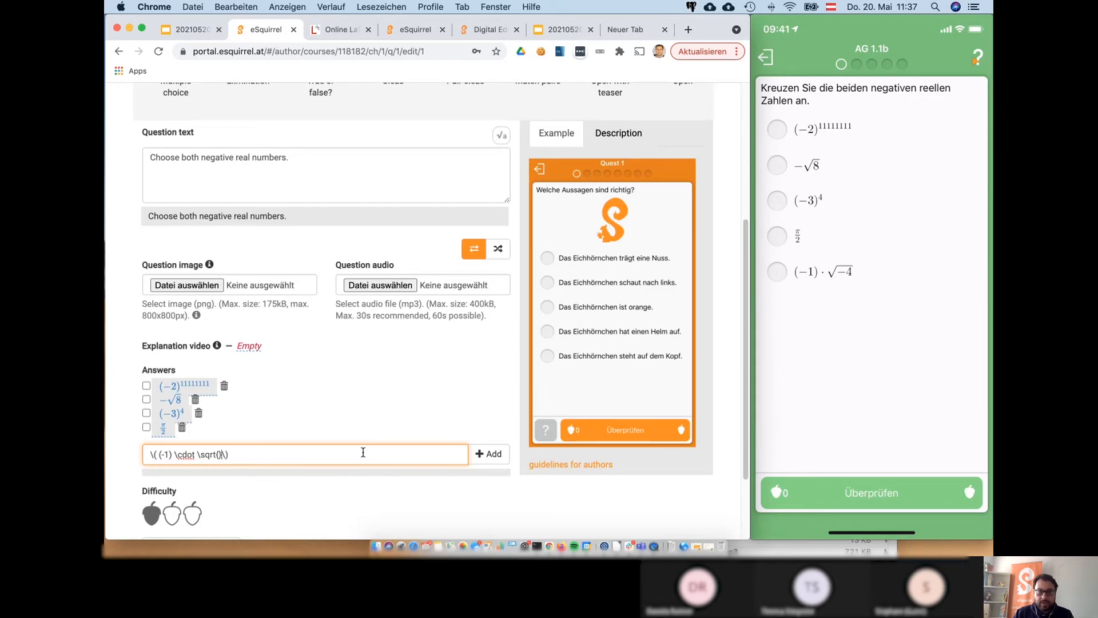
type("-4")
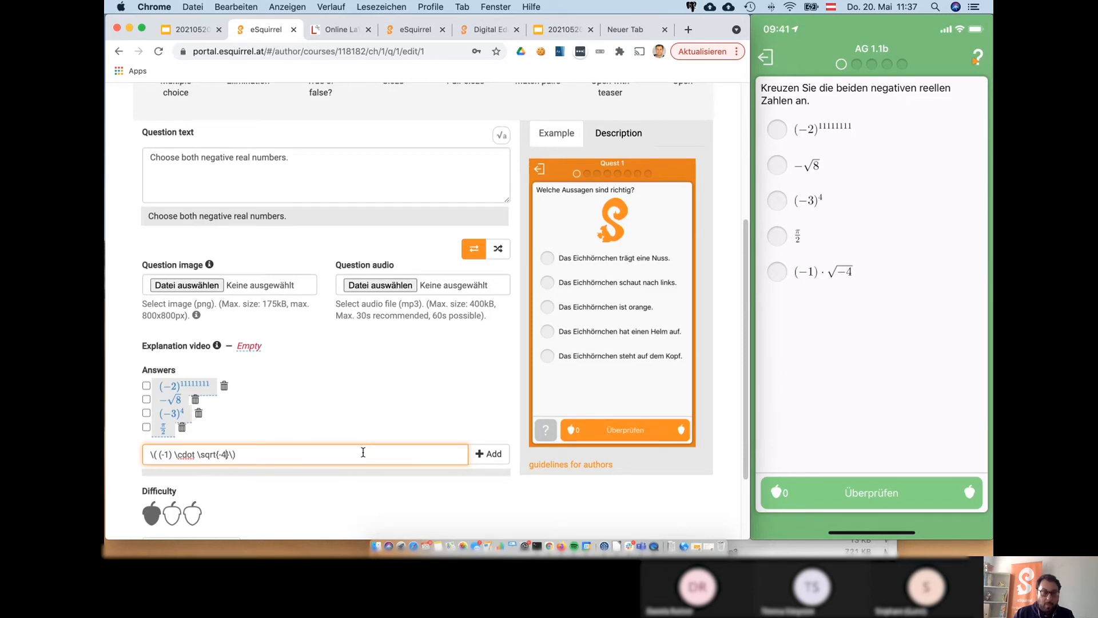
key("Return")
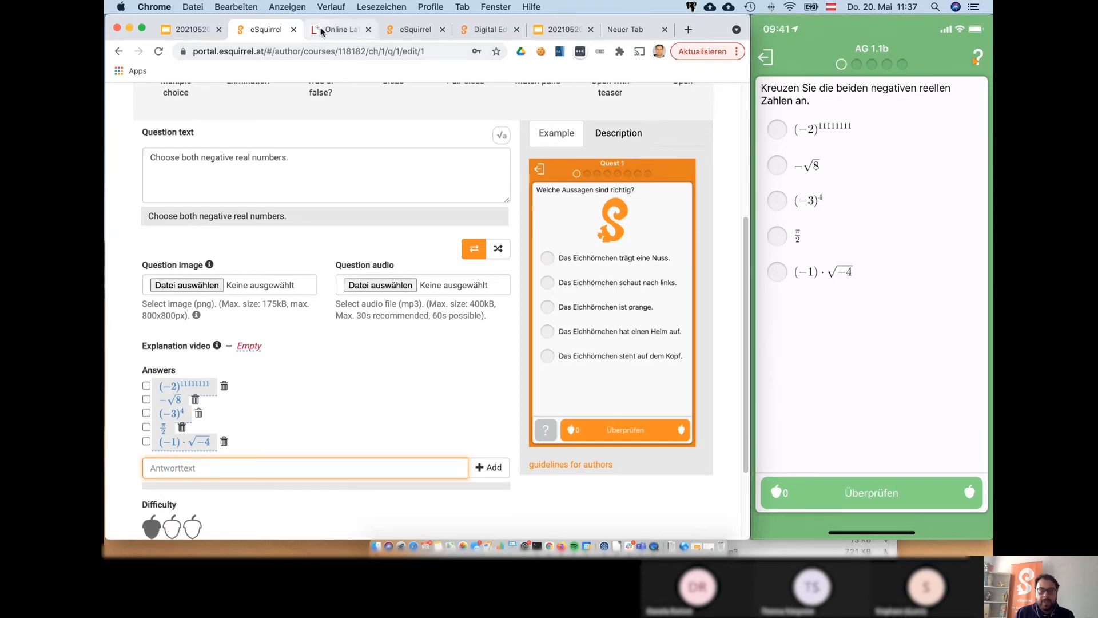
left_click(341, 28)
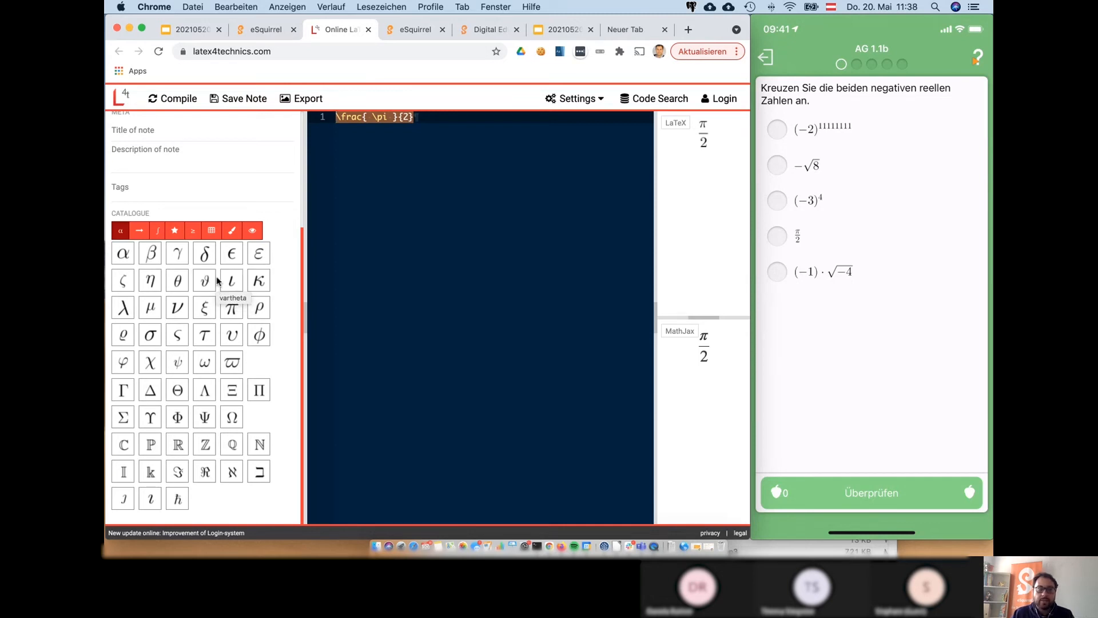
left_click(252, 27)
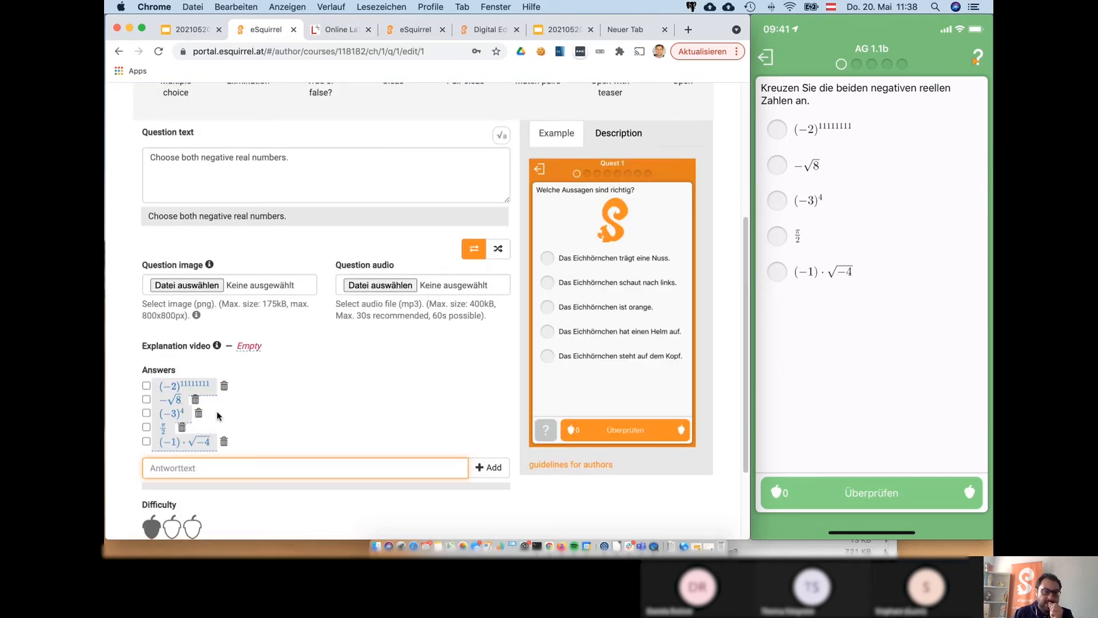
Shorten the first answer's exponent to seven ones, making it \( (-2)^{1111111} \), and save it
left_click(200, 387)
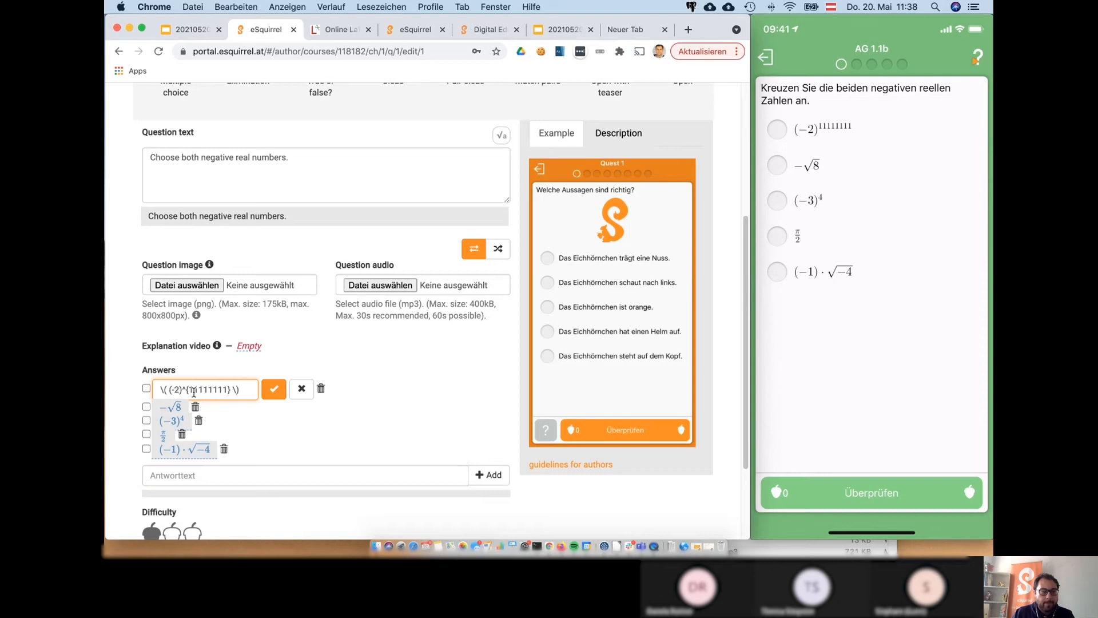
key("BackSpace")
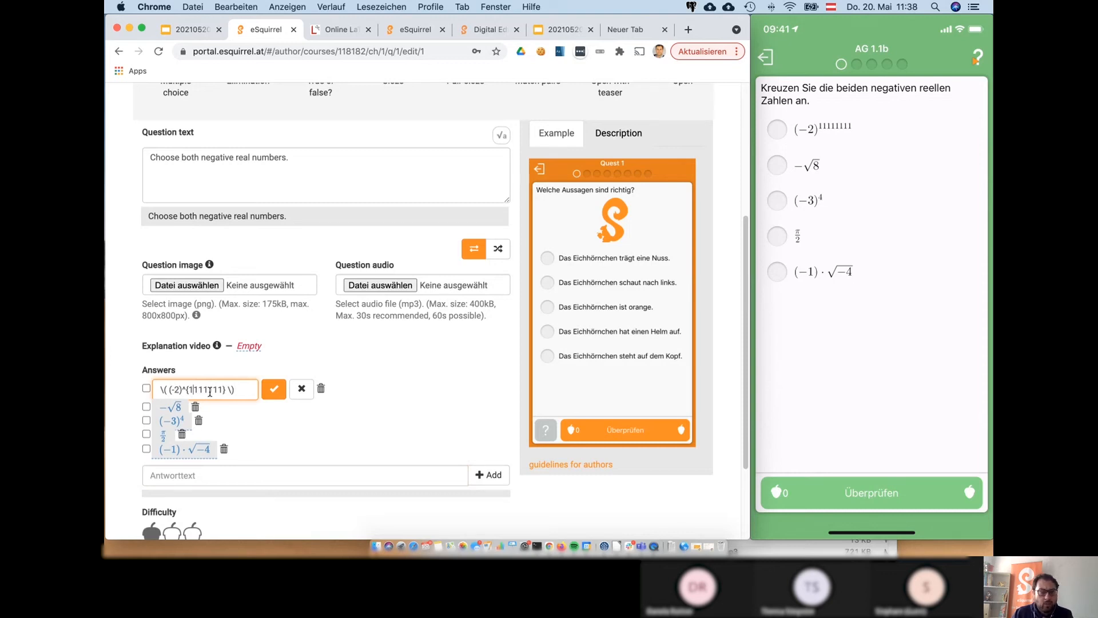
left_click(272, 391)
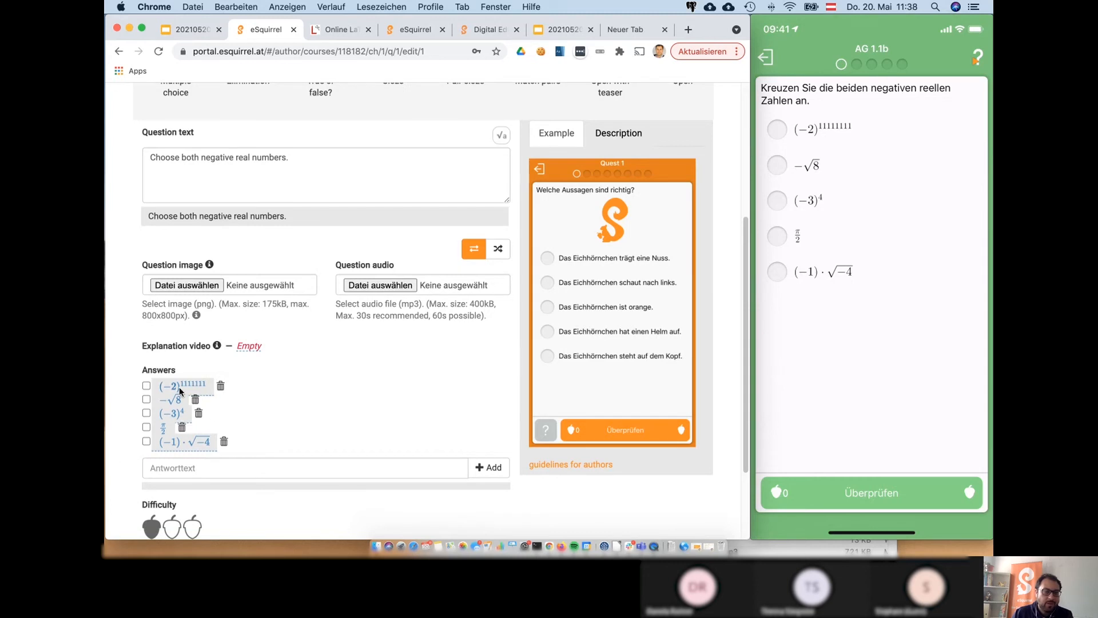
Examine the LaTeX source of the other answers in question 1 without changing them
left_click(170, 399)
left_click(241, 429)
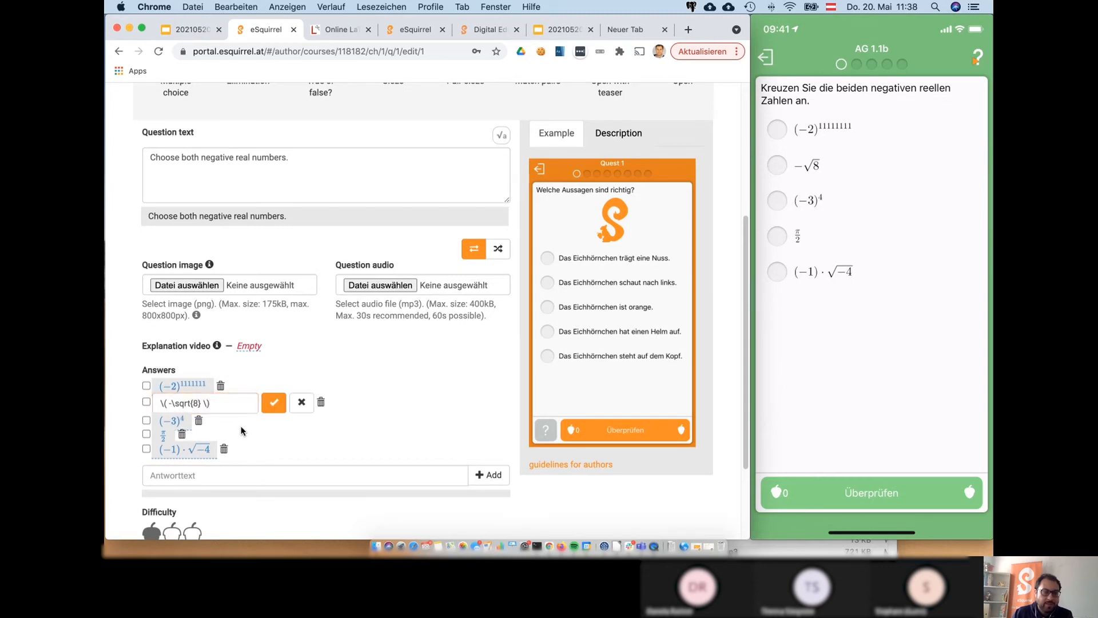
left_click(172, 411)
left_click(269, 443)
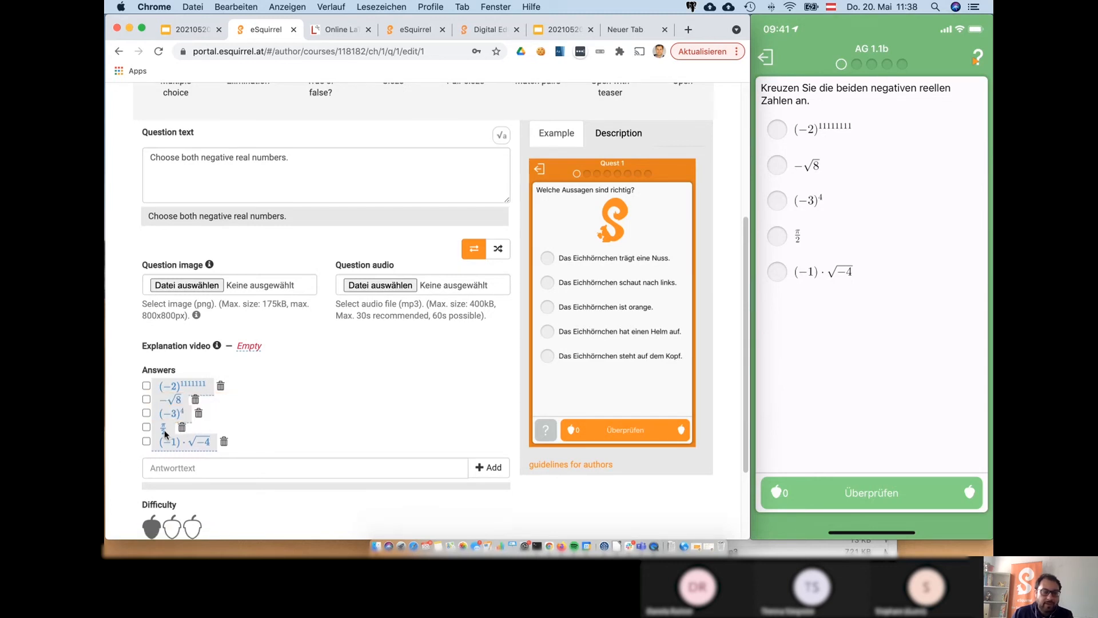
left_click(164, 430)
left_click(190, 451)
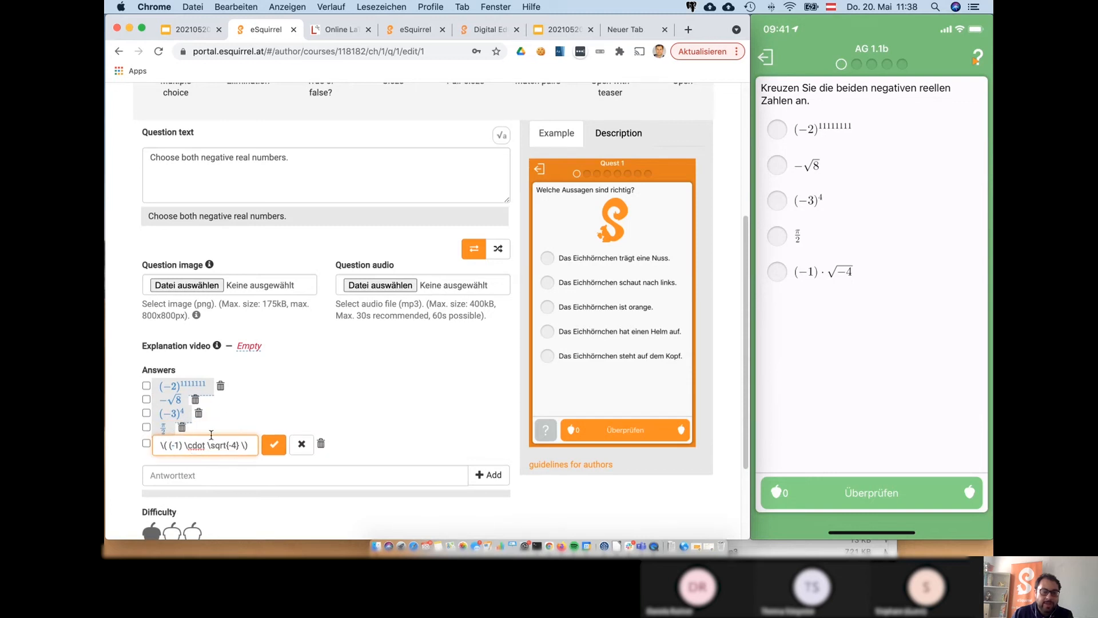
left_click(321, 355)
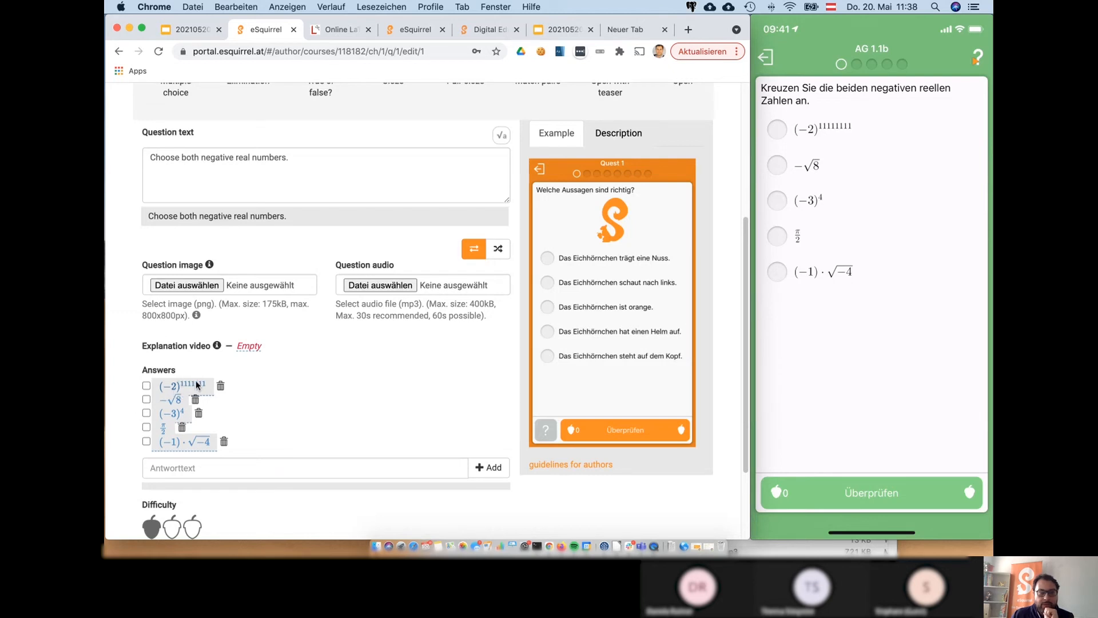
Mark the first two answers, (-2)^{1111111} and -\sqrt{8}, as correct
left_click(147, 387)
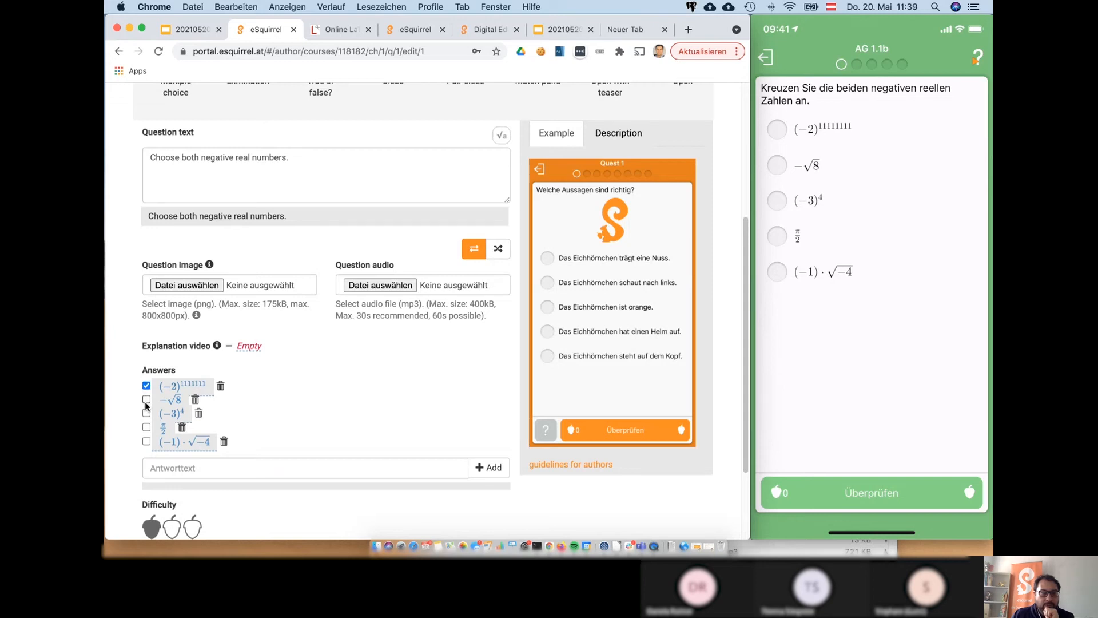
left_click(146, 399)
scroll(170, 419, "down", 2)
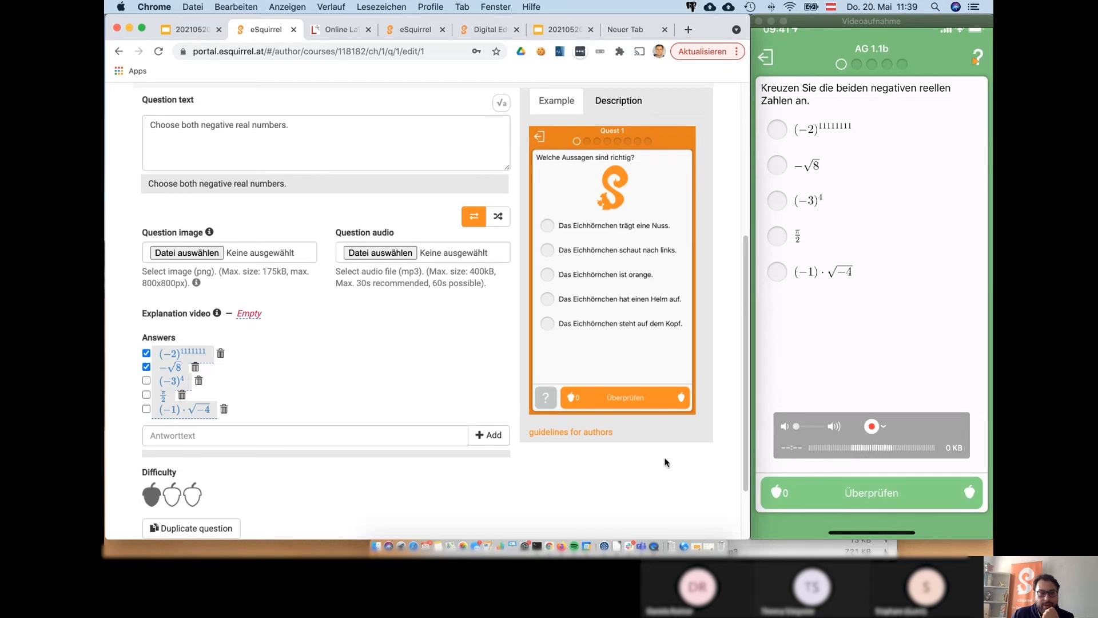
scroll(300, 461, "down", 1)
left_click(176, 485)
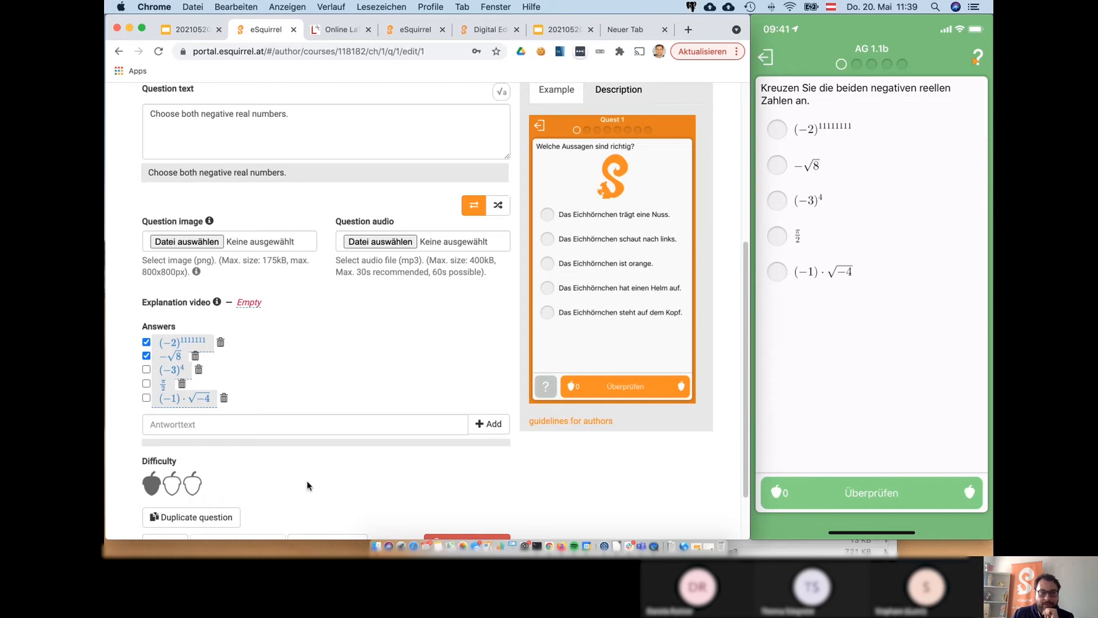
Return to the course Create clever maths exercises incl formulae for your books and create a new preview of it
scroll(306, 481, "up", 3)
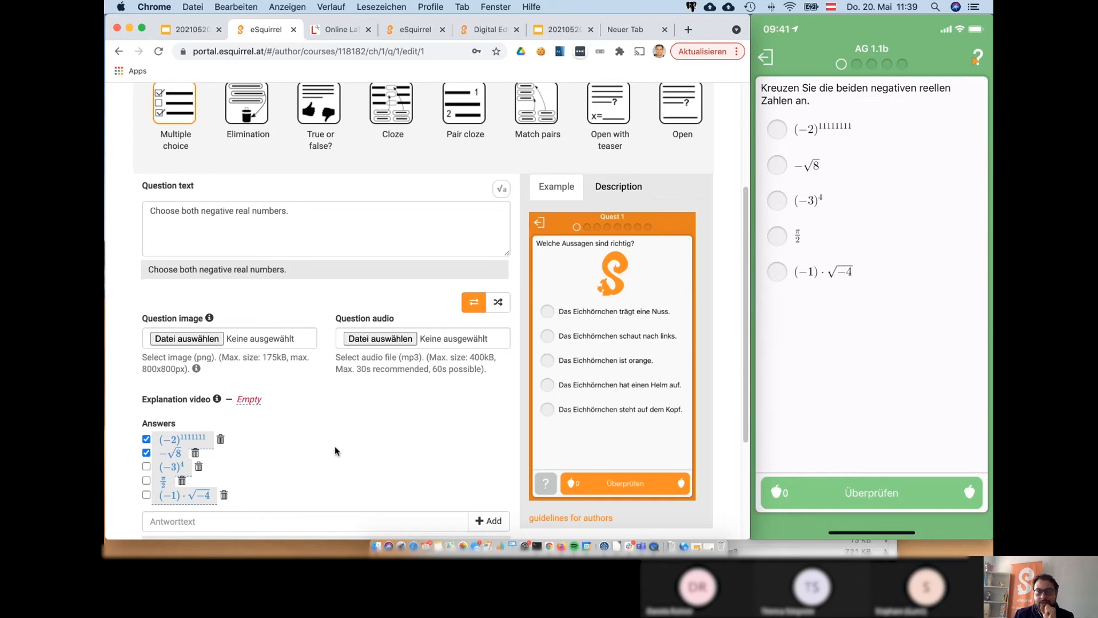
scroll(337, 451, "up", 5)
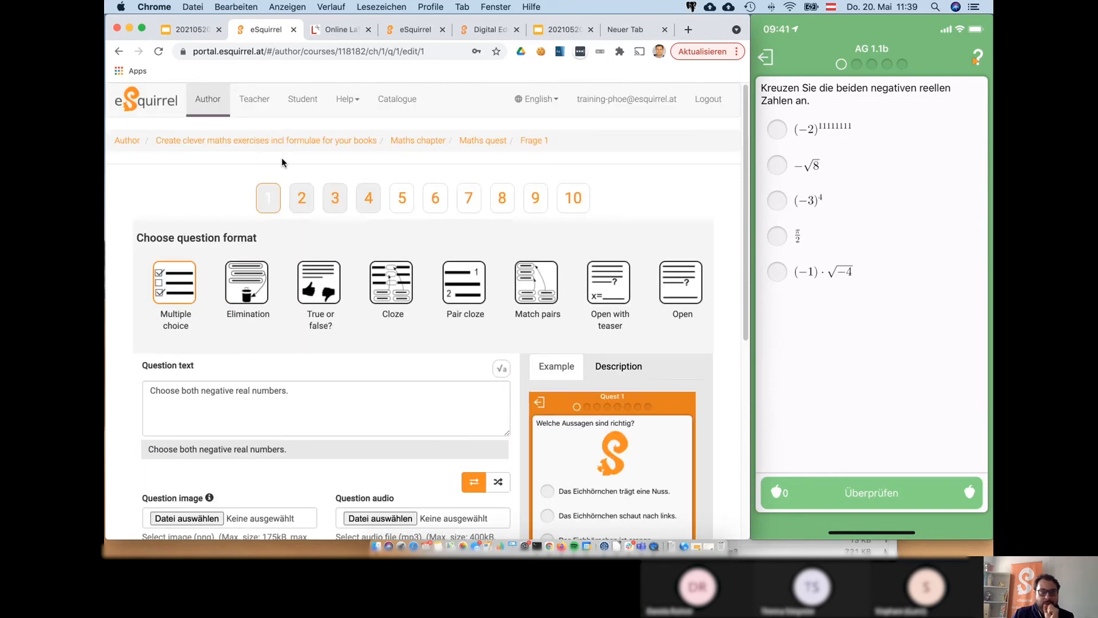
left_click(277, 141)
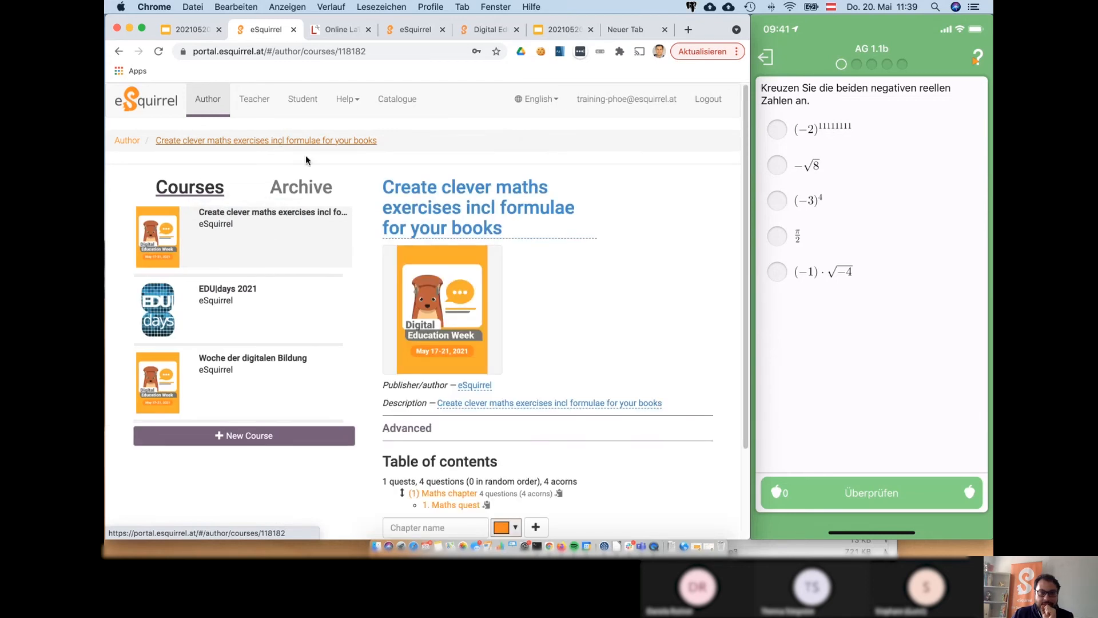
scroll(545, 316, "down", 3)
left_click(396, 446)
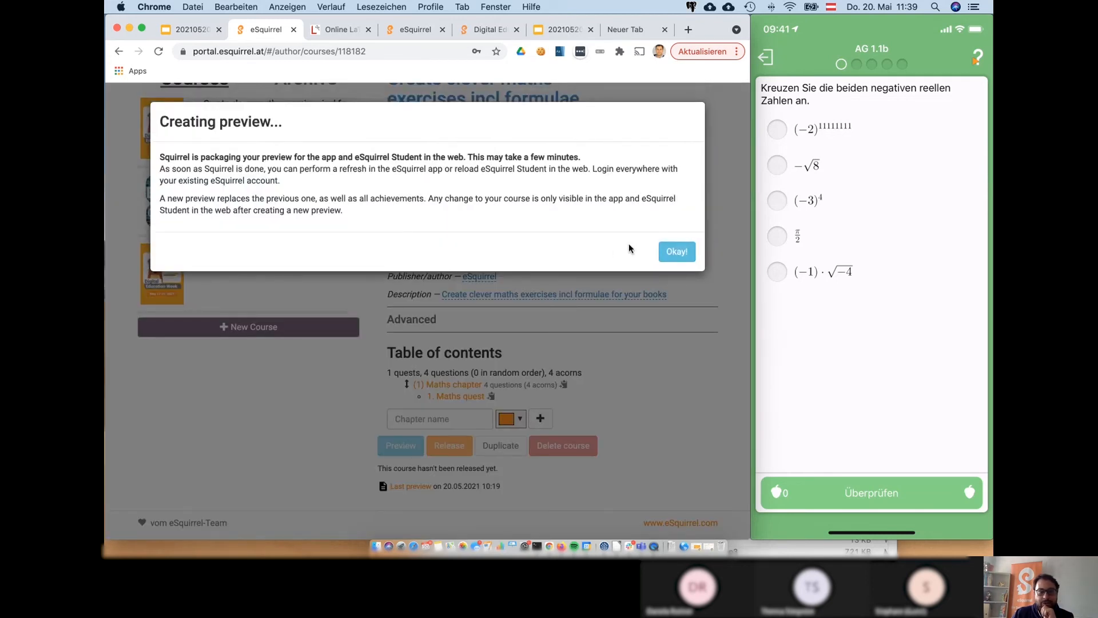
left_click(676, 252)
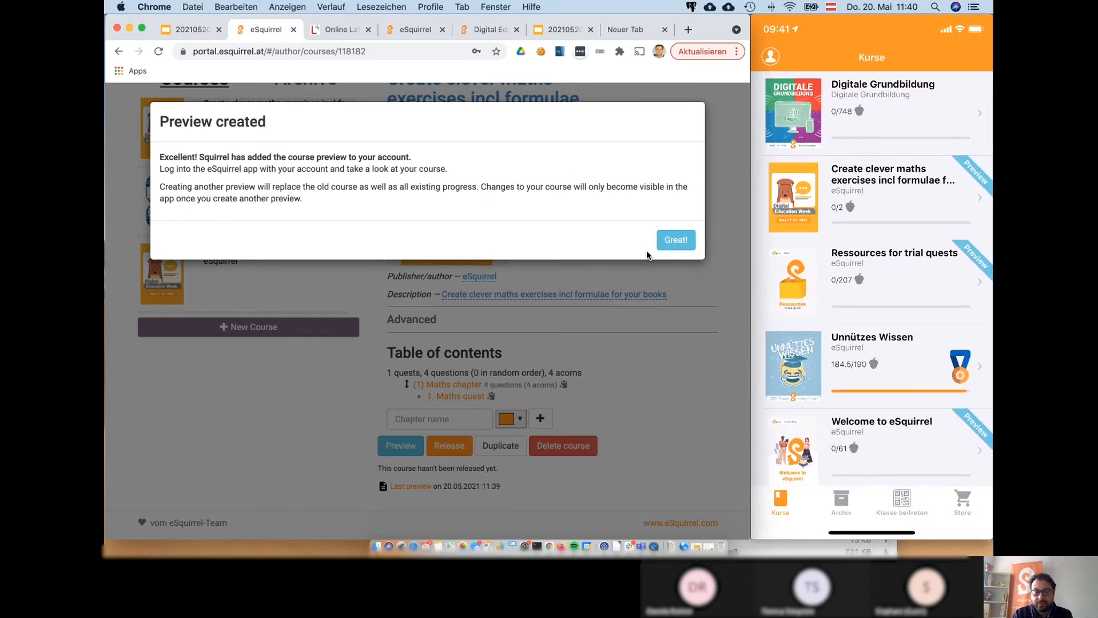
left_click(671, 240)
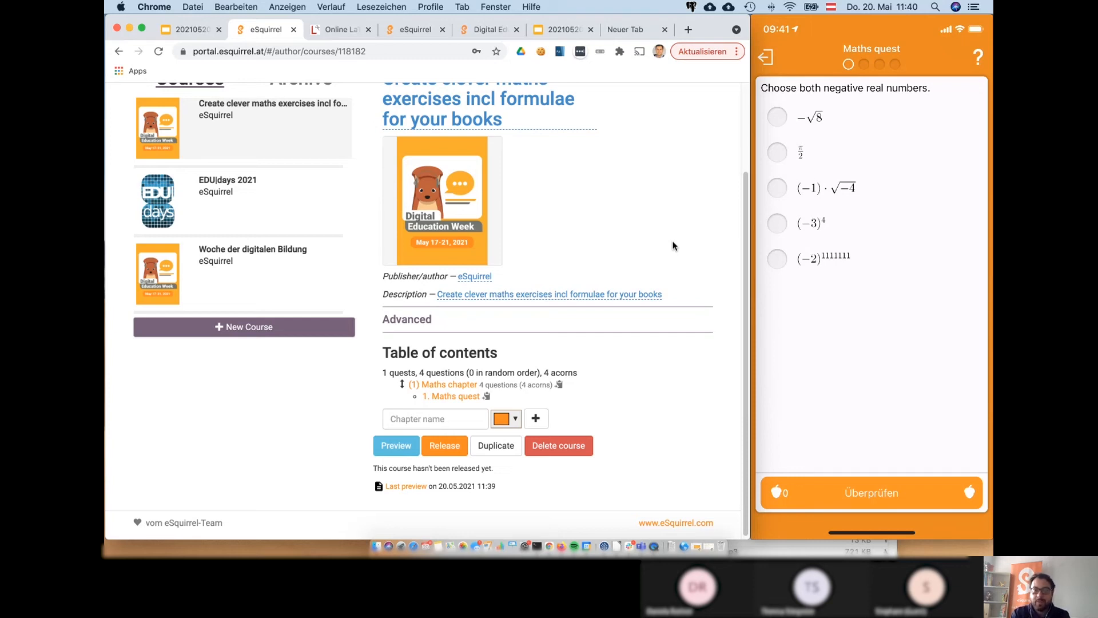
Reopen question 1 of the Maths quest for editing and review its answers and settings
left_click(458, 396)
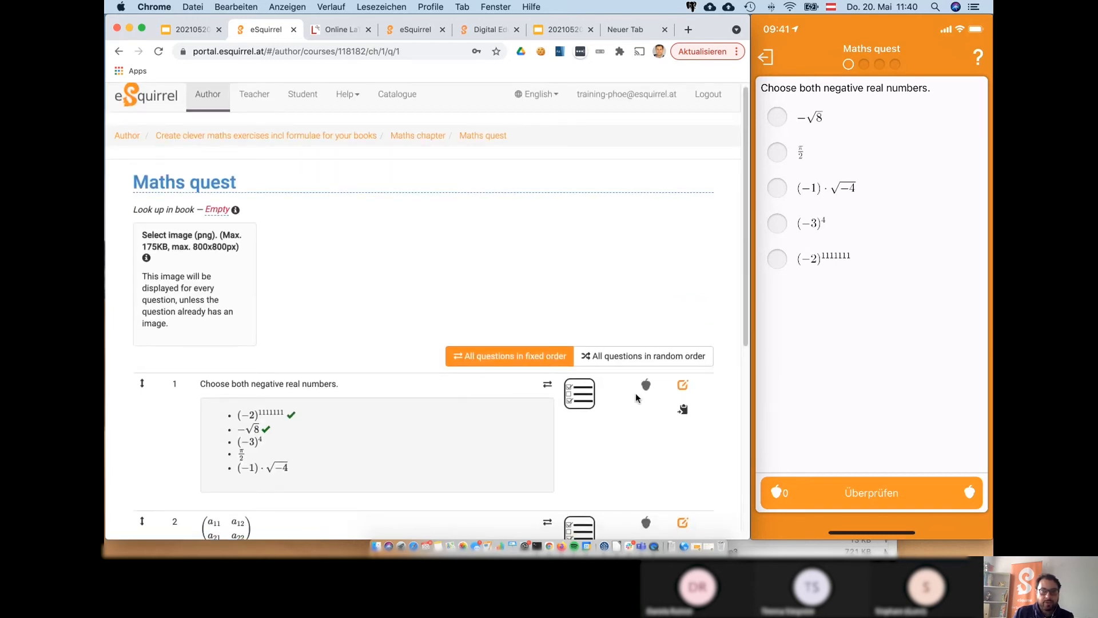
left_click(683, 386)
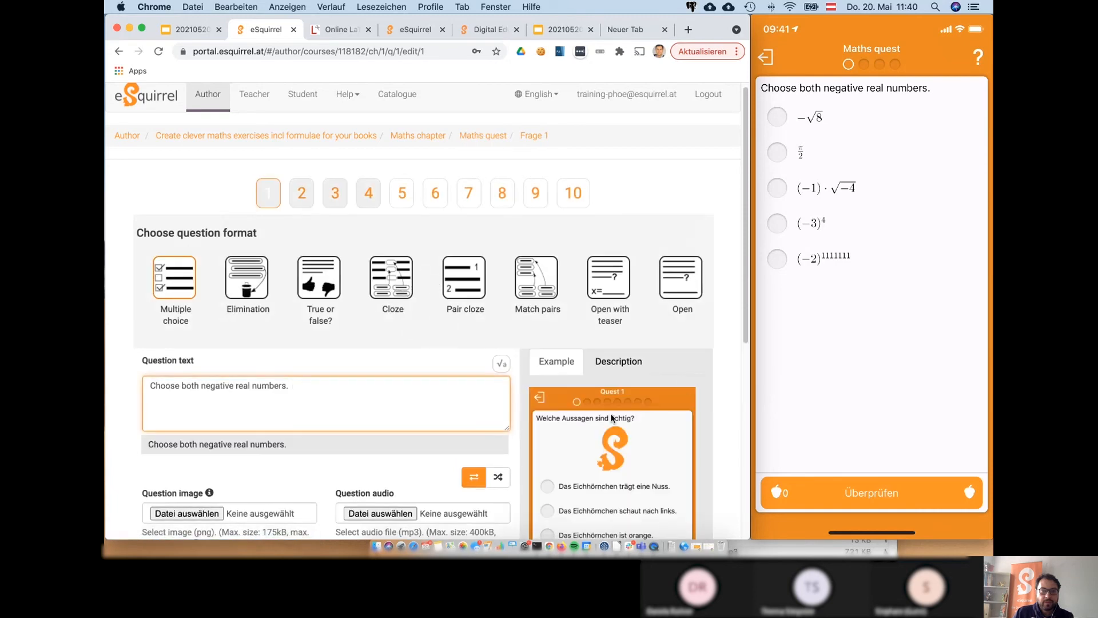
scroll(496, 420, "down", 3)
scroll(496, 420, "down", 2)
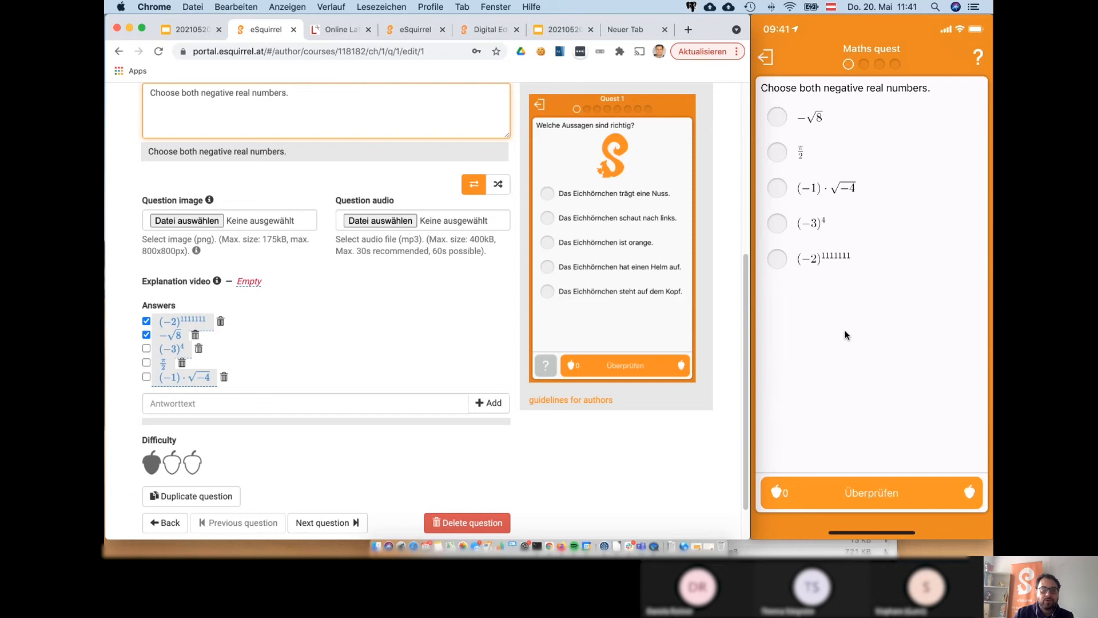
left_click(377, 402)
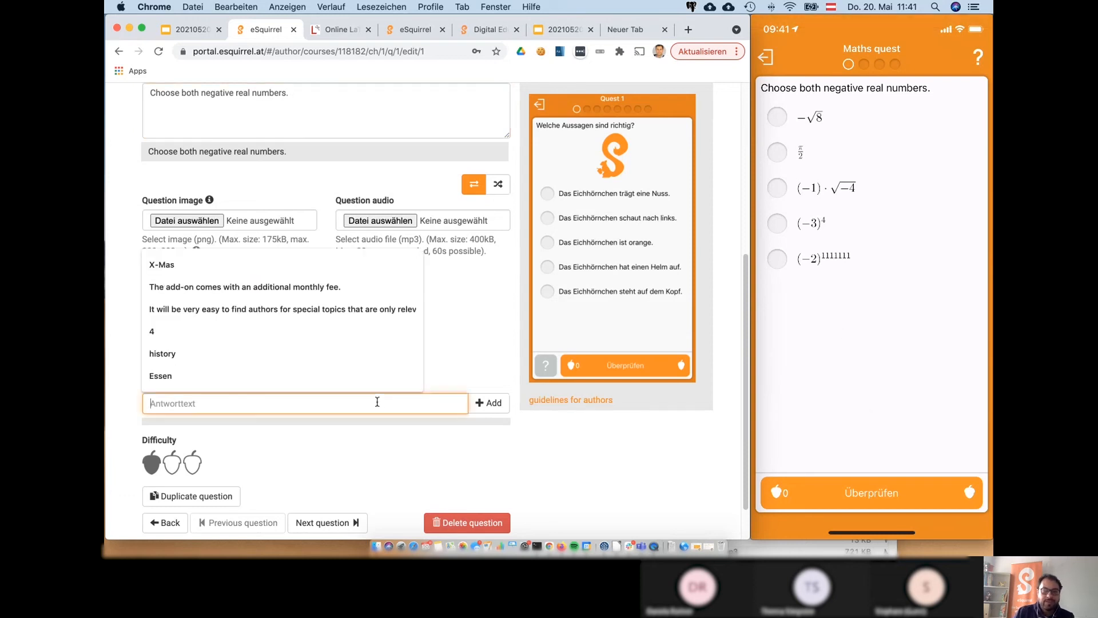
left_click(479, 364)
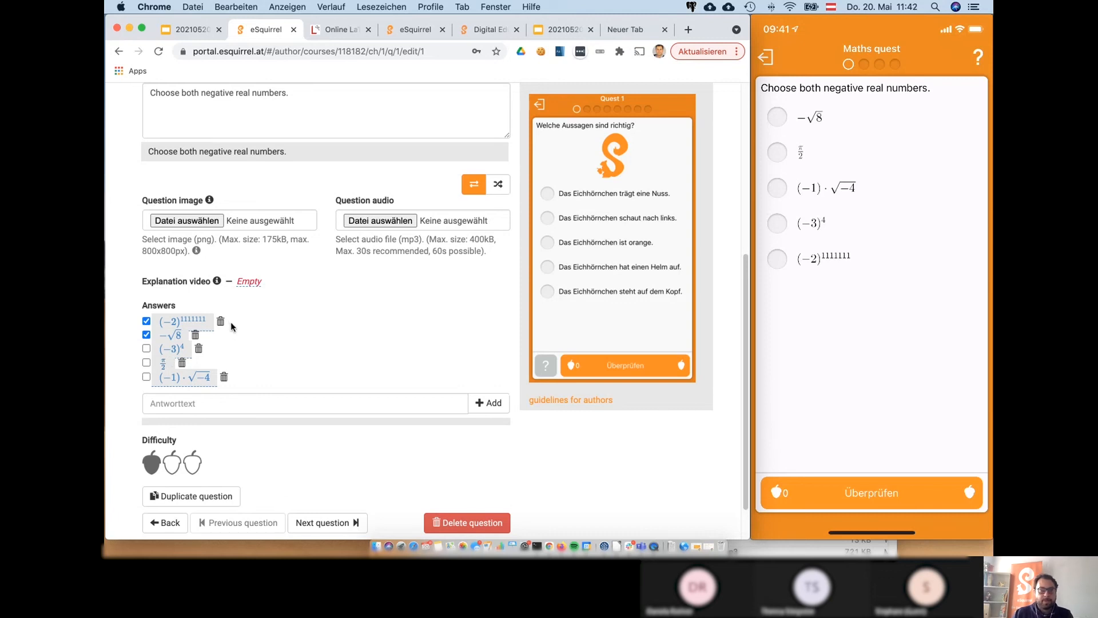
Look through the contents of questions 2 and 3 of the Maths quest
scroll(231, 321, "up", 5)
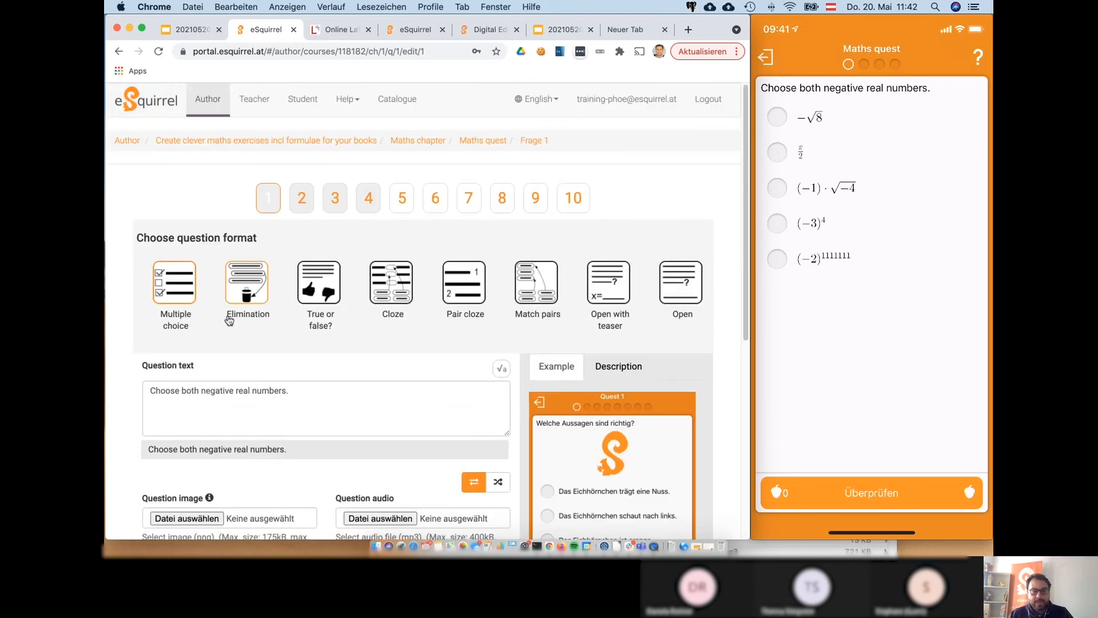
left_click(307, 198)
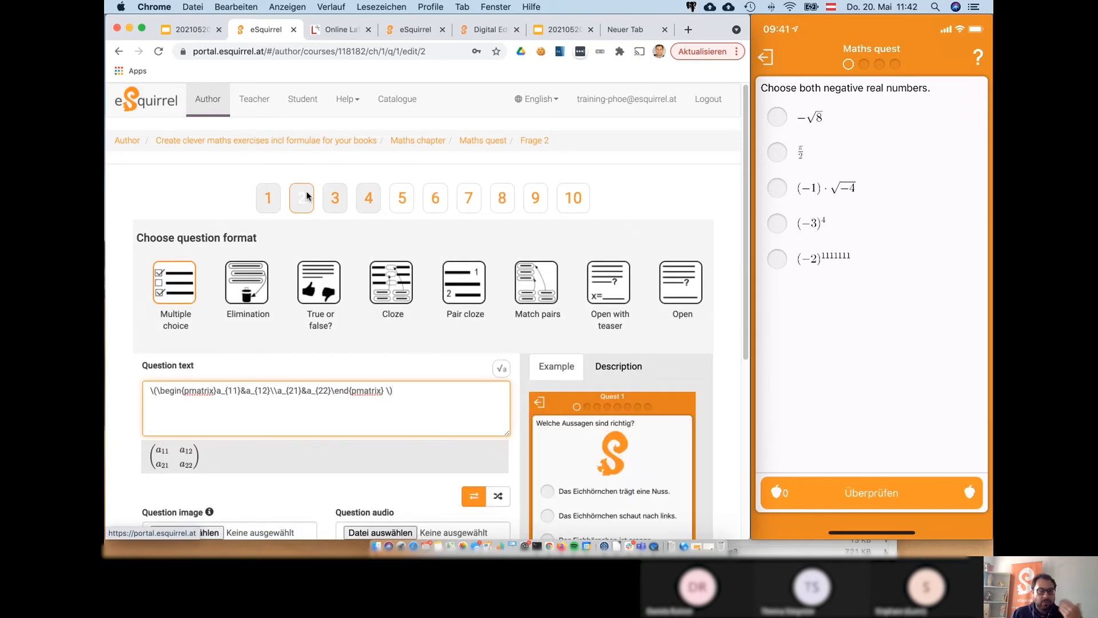
scroll(284, 351, "down", 5)
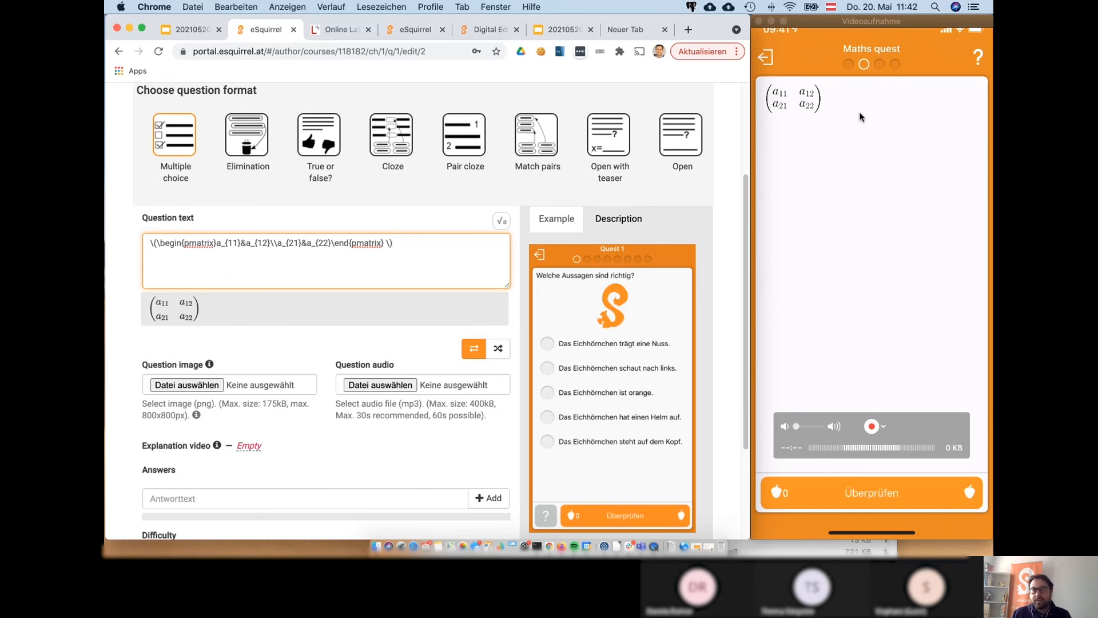
scroll(396, 224, "up", 3)
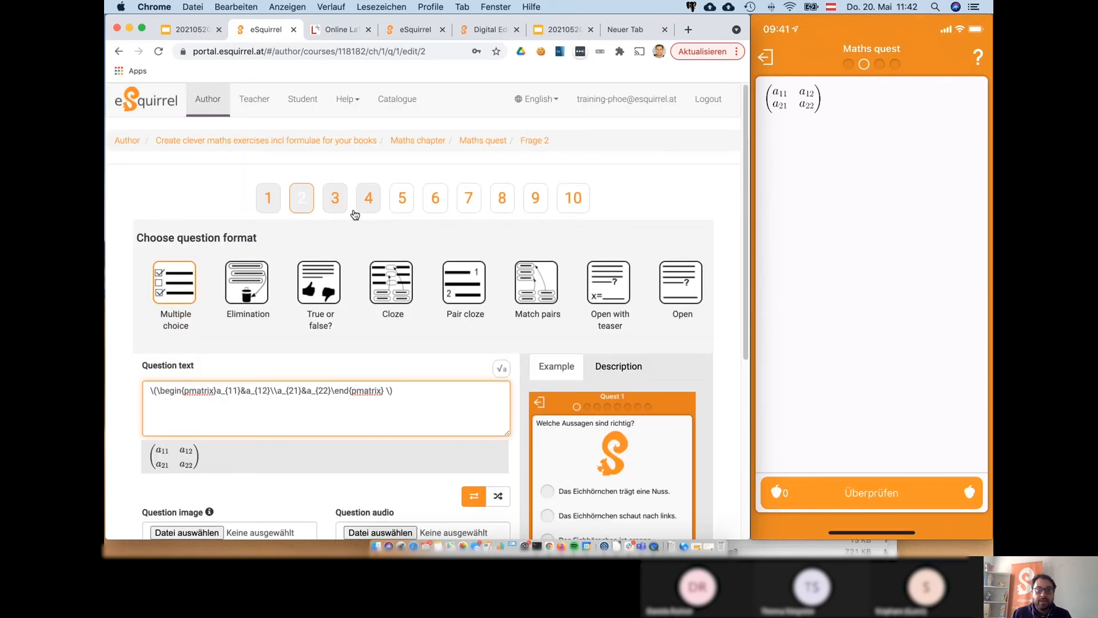
left_click(330, 197)
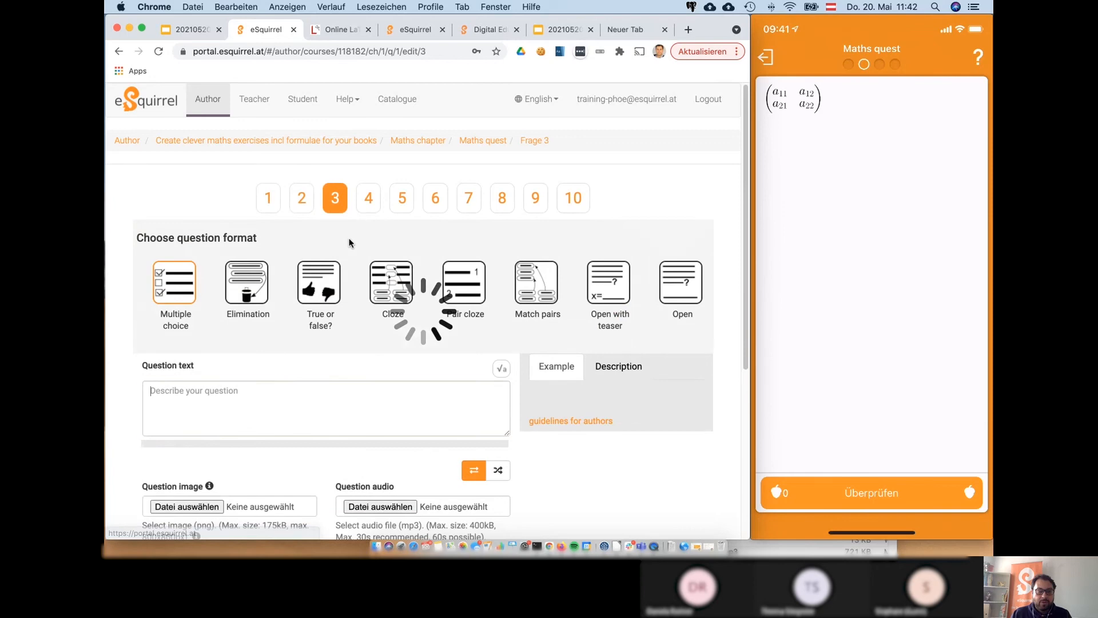
scroll(349, 243, "down", 5)
scroll(354, 229, "up", 2)
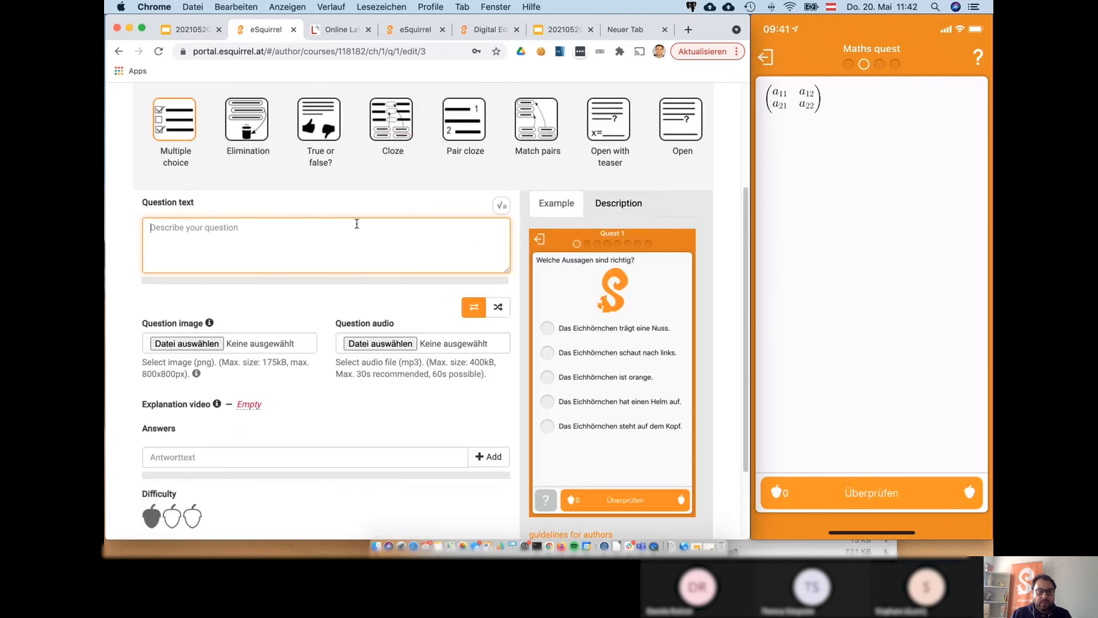
scroll(366, 183, "up", 3)
In question 4, insert the inline formula \( \int f(x) dx \) after the word "integrals" in the question text
left_click(369, 198)
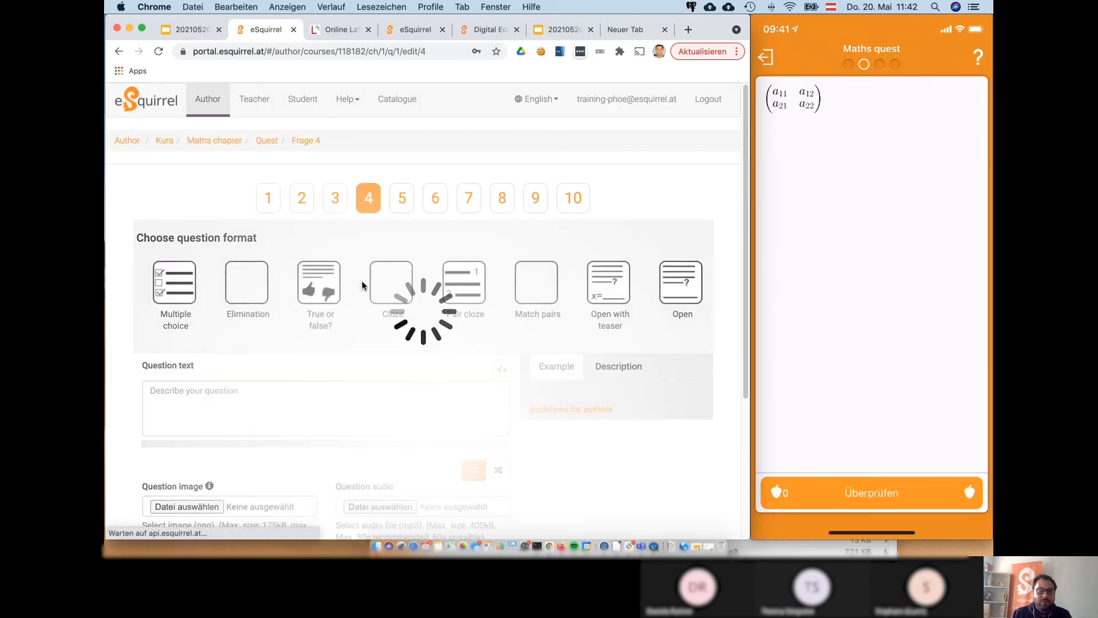
scroll(322, 334, "down", 5)
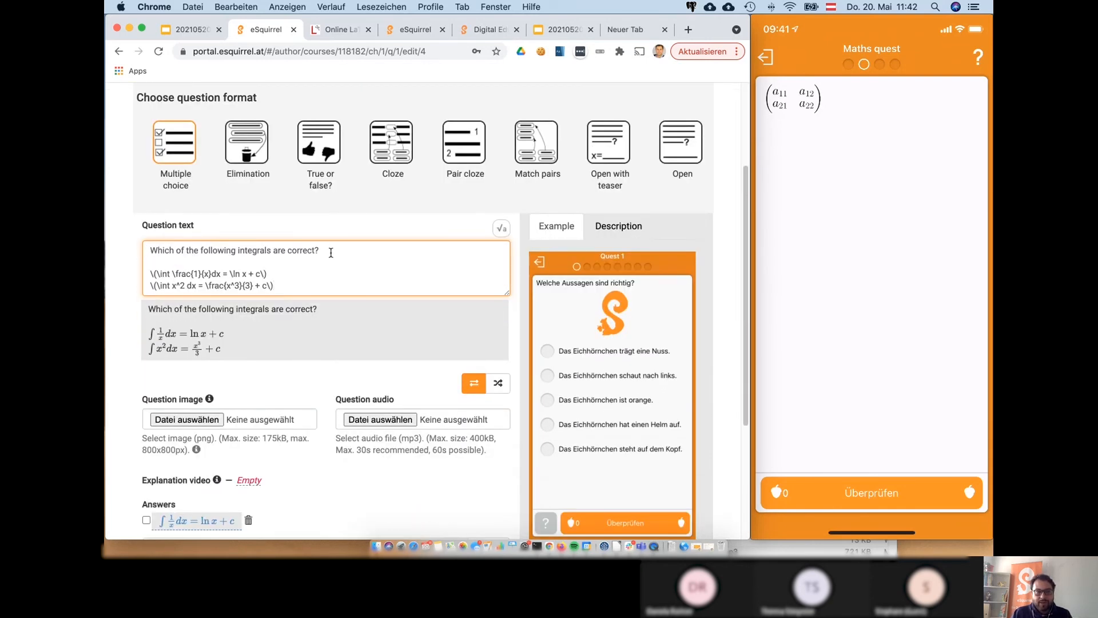
scroll(328, 254, "down", 2)
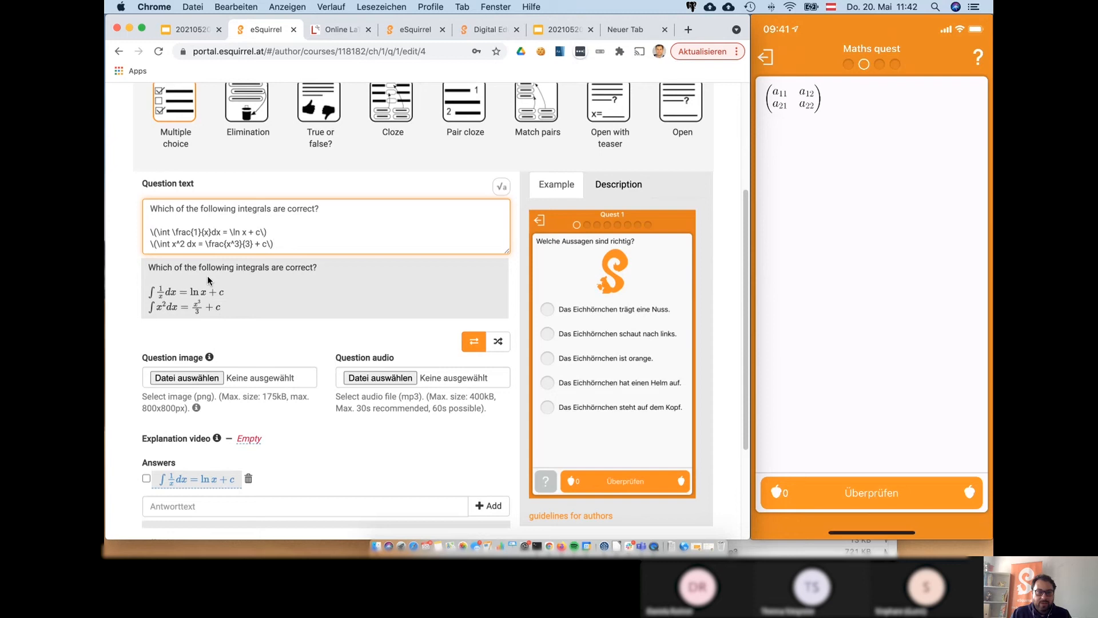
left_click(274, 209)
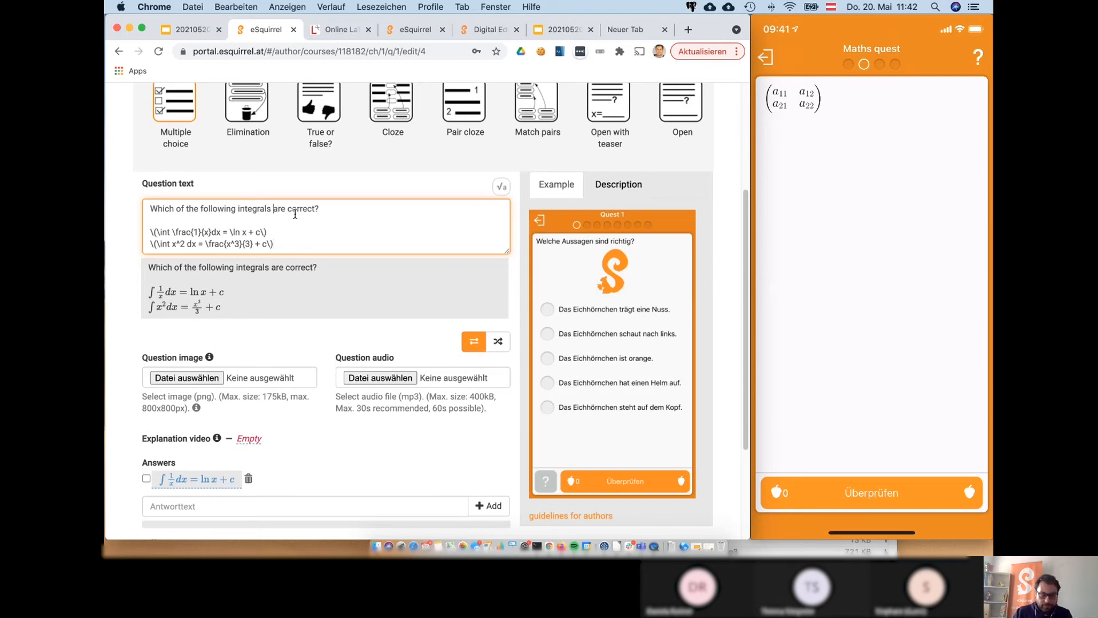
type("\\( \\int ")
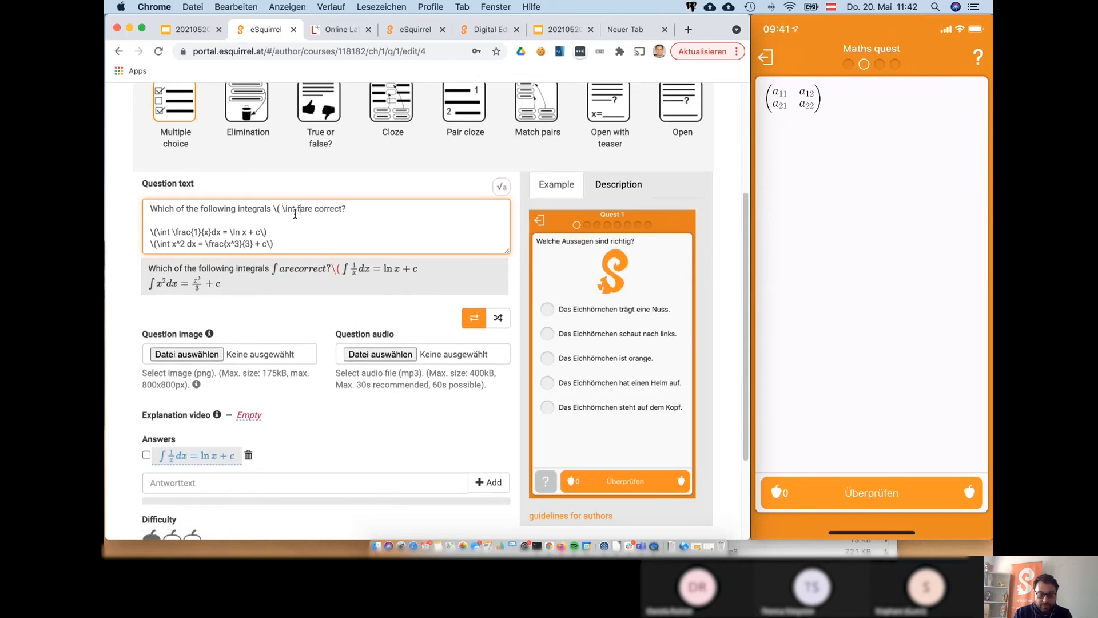
type("f(x) dx")
type(" /)")
key("BackSpace")
key("BackSpace")
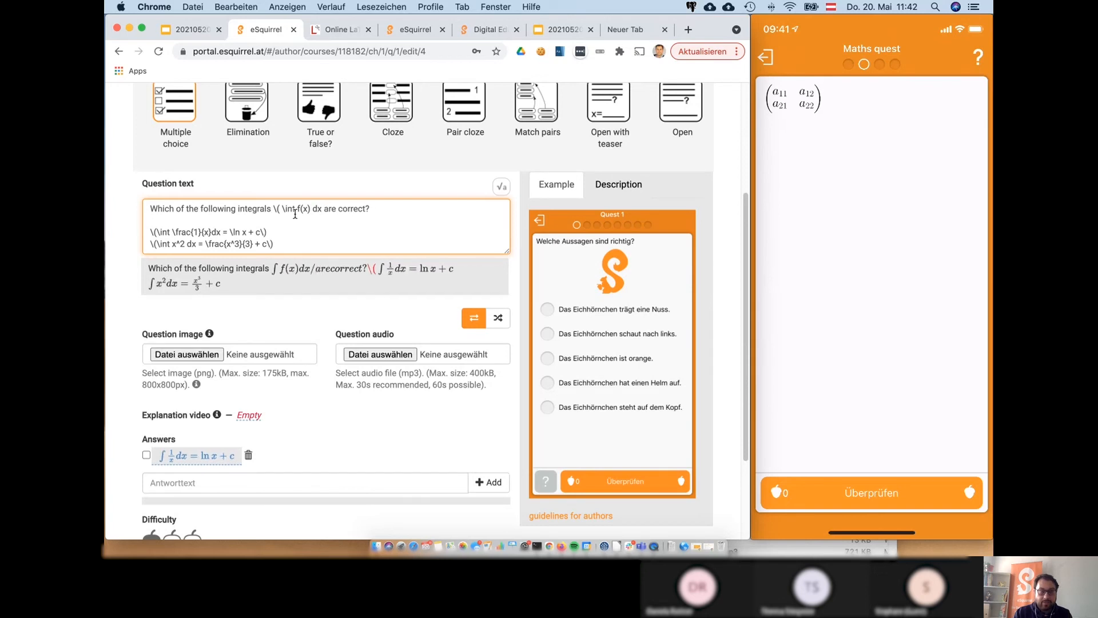
type("\\)")
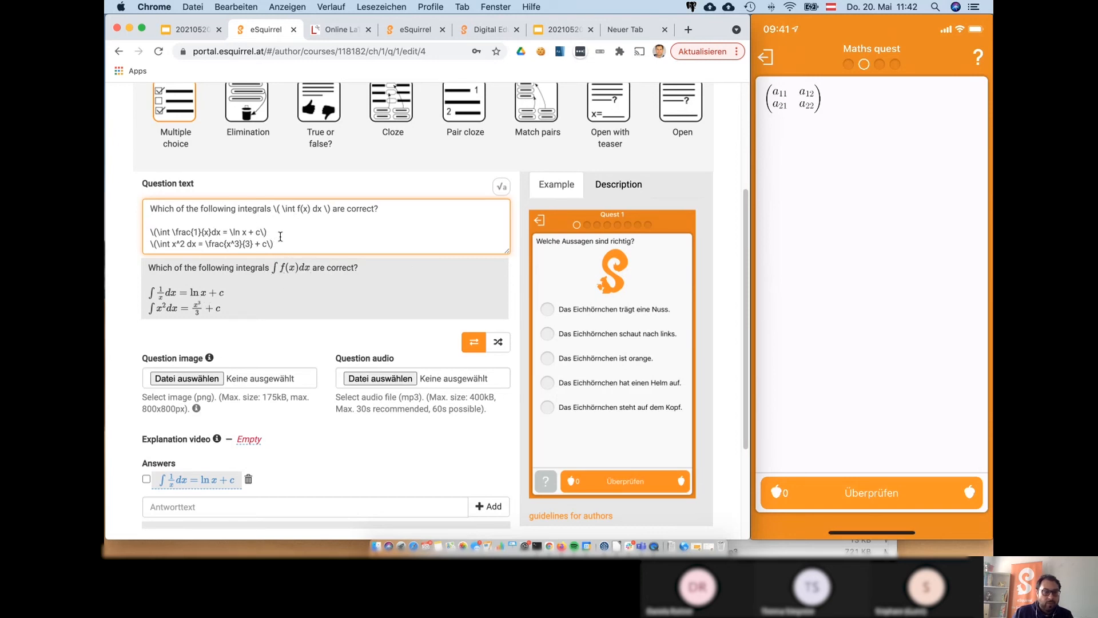
Remove the \(\int \frac{1}{x}dx = \ln x + c\) line from question 4's text and cut the \(\int x^2 dx = \frac{x^3}{3} + c\) line
left_click_drag(280, 233, 136, 231)
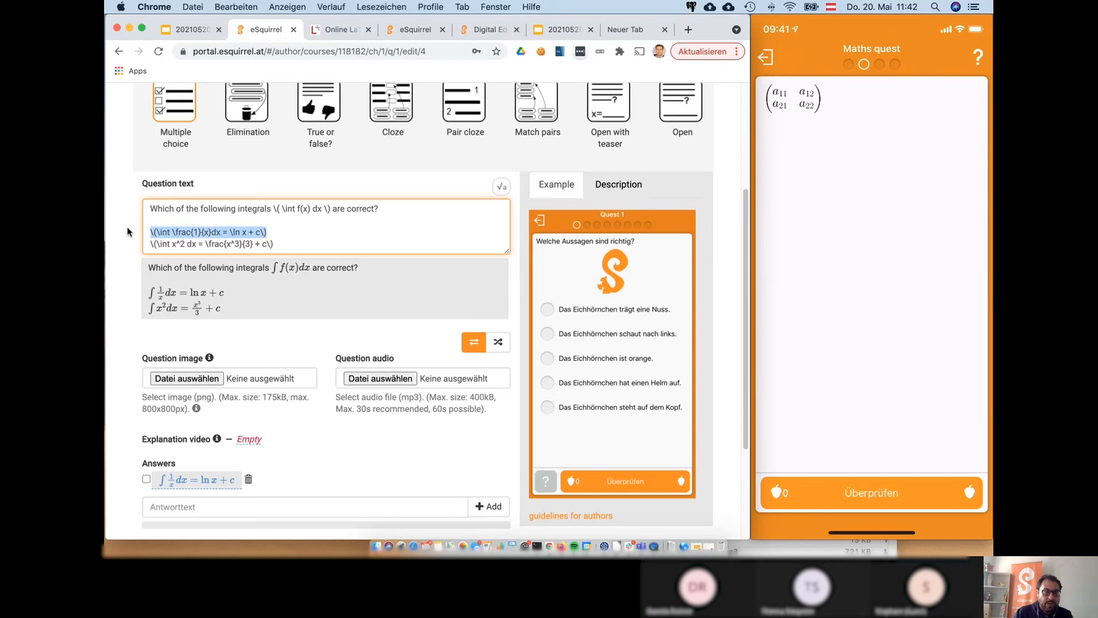
key("Delete")
key("Delete")
key("shift+End")
key("Delete")
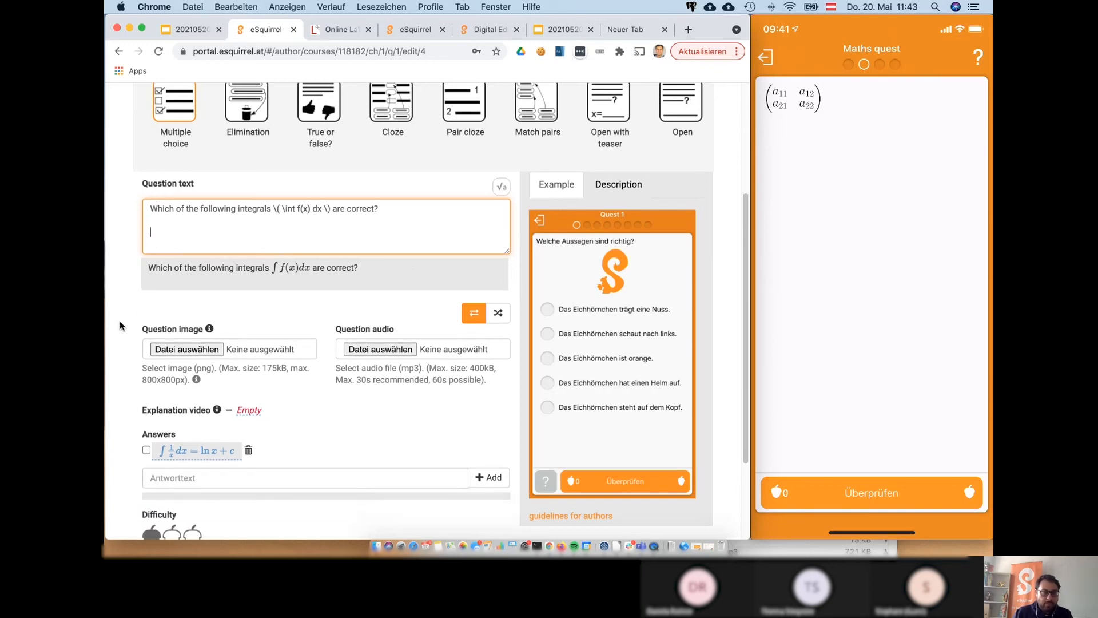
Add the cut formula \(\int x^2 dx = \frac{x^3}{3} + c\) as the second answer and mark both answers as correct
left_click(206, 473)
key("super+v")
key("Return")
left_click(146, 464)
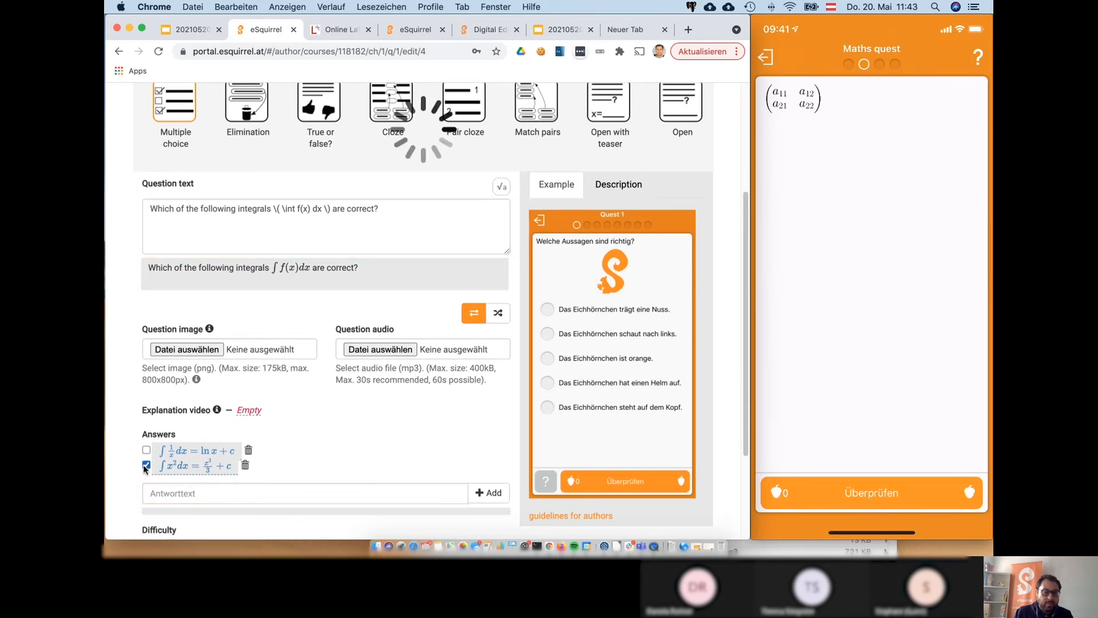
left_click(146, 450)
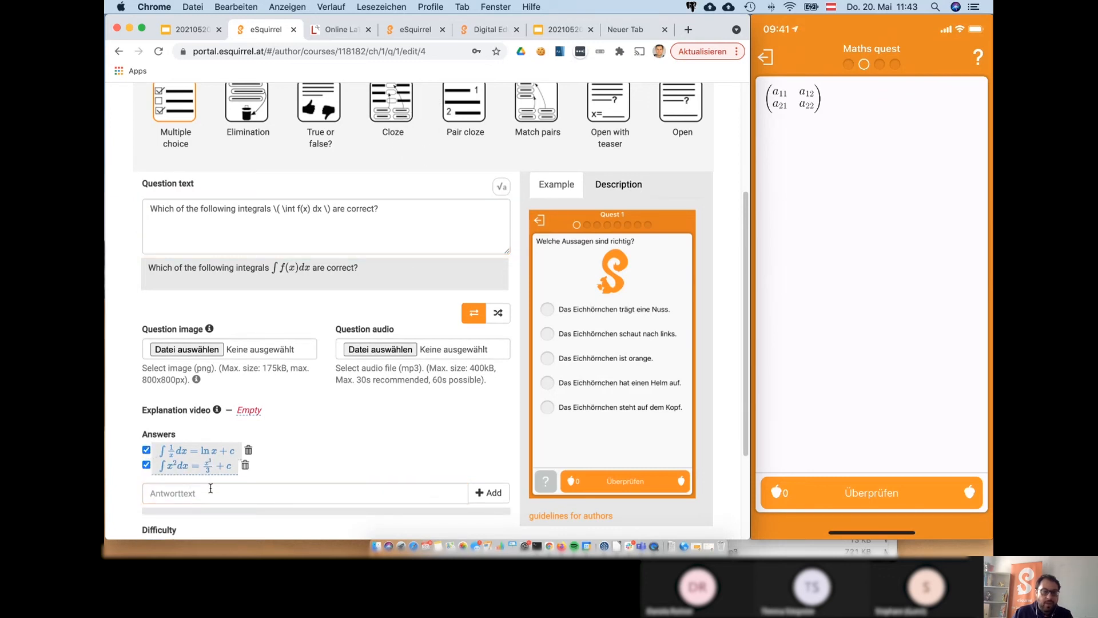
scroll(210, 489, "down", 3)
scroll(275, 422, "up", 5)
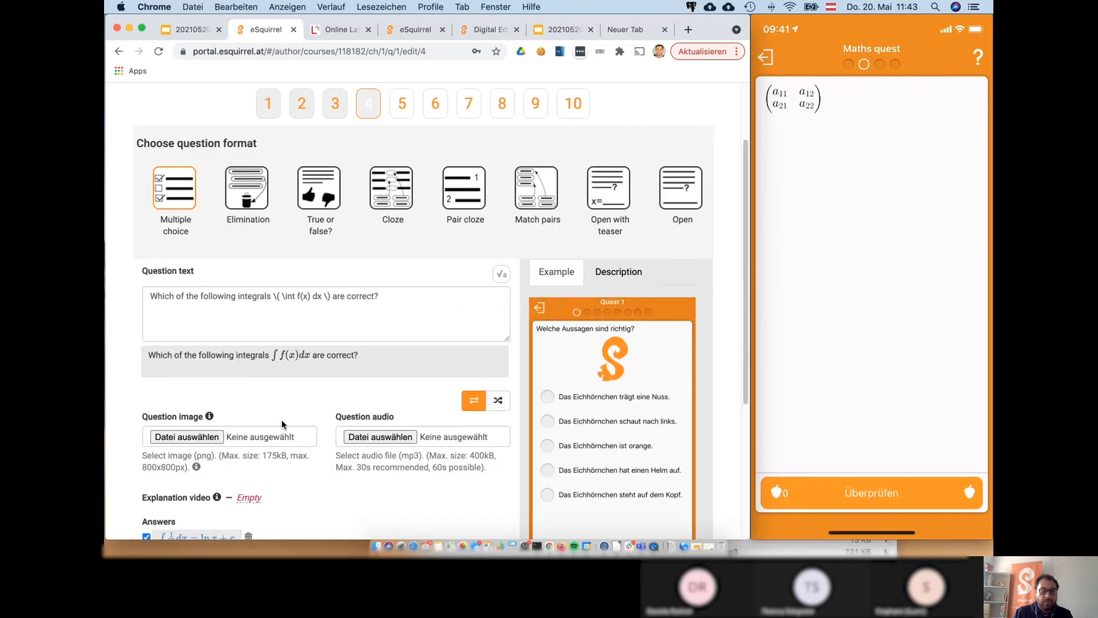
scroll(286, 418, "down", 3)
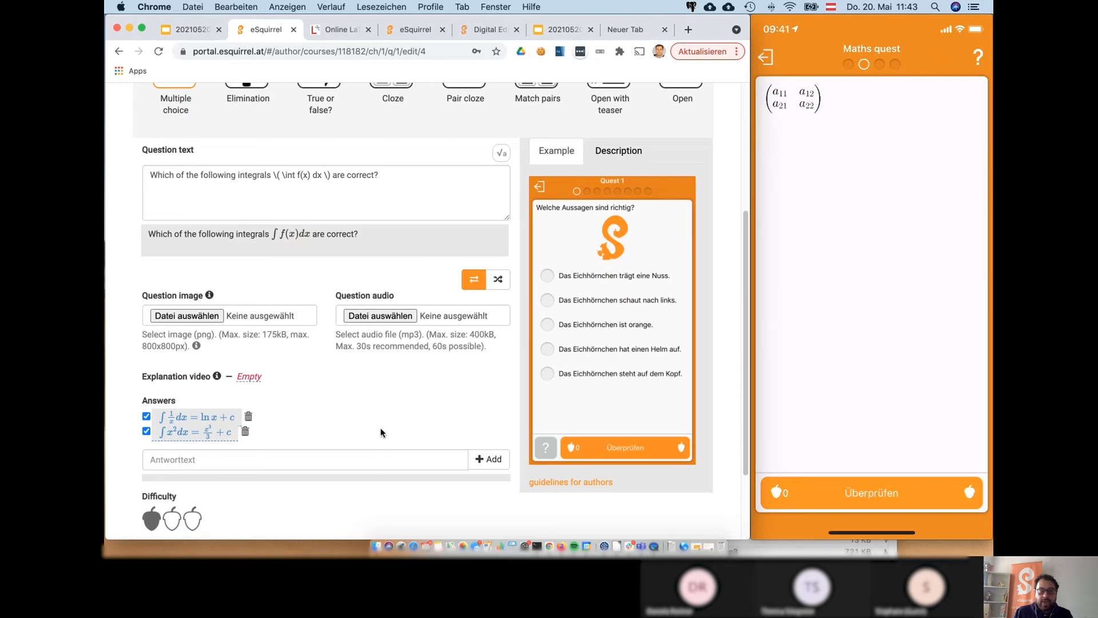
Return to the course Create clever maths exercises incl formulae for your books and generate an updated preview of it
scroll(379, 427, "up", 5)
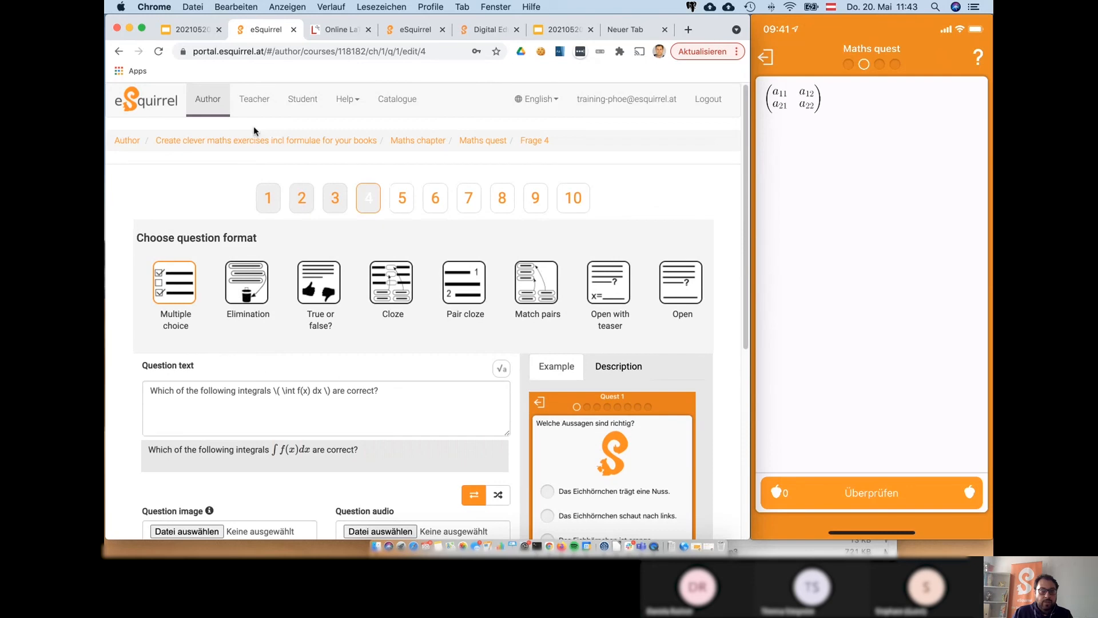
left_click(215, 141)
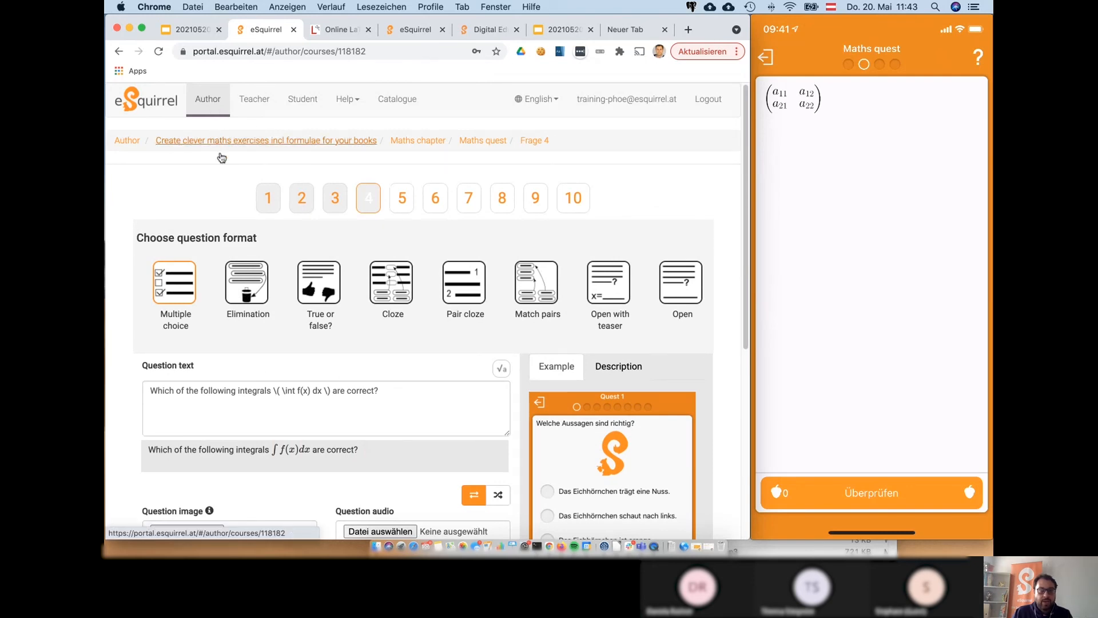
scroll(380, 410, "down", 3)
left_click(395, 445)
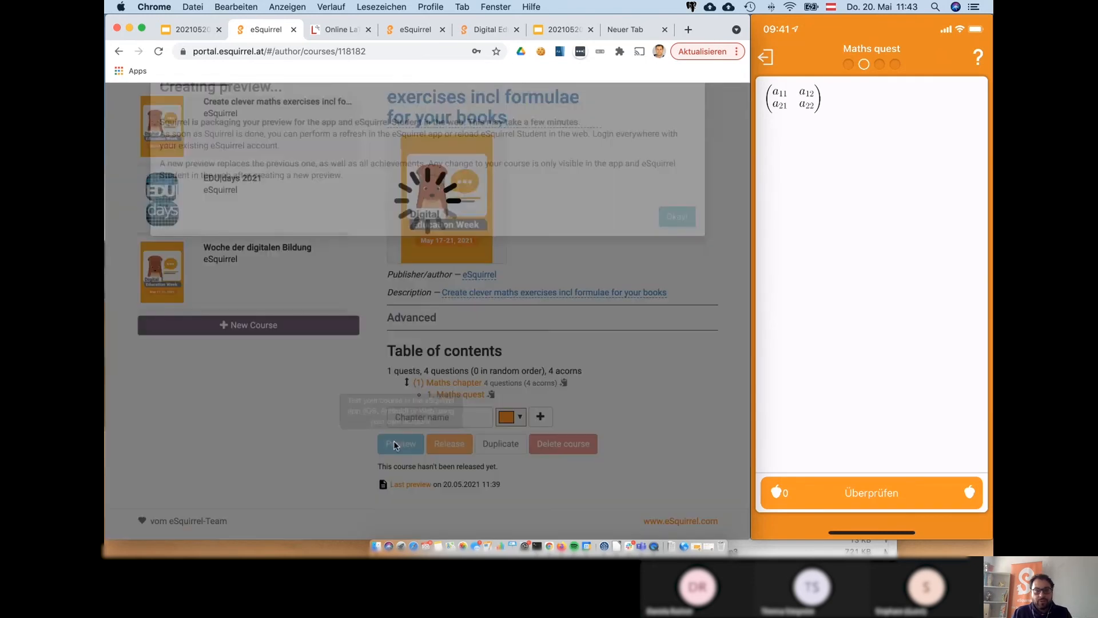
left_click(688, 252)
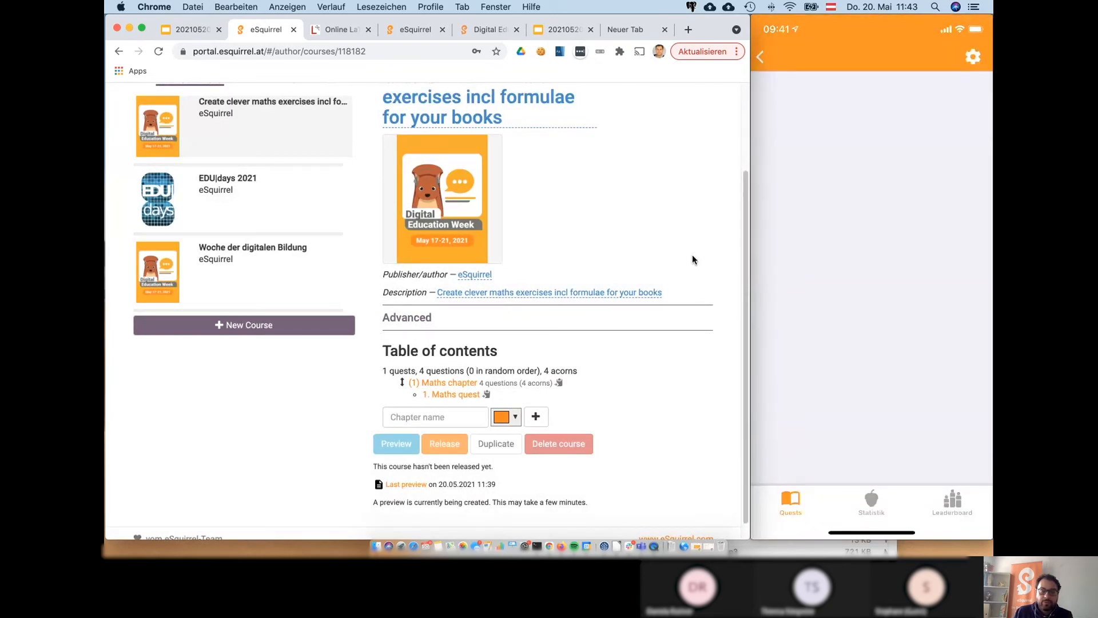
mouse_move(795, 266)
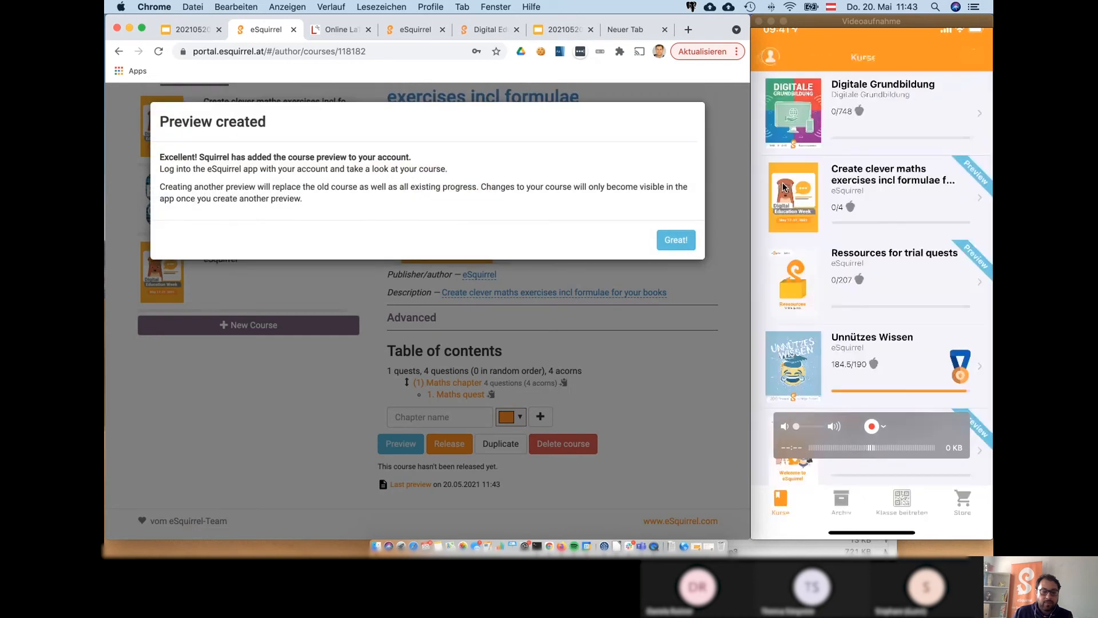
left_click(676, 240)
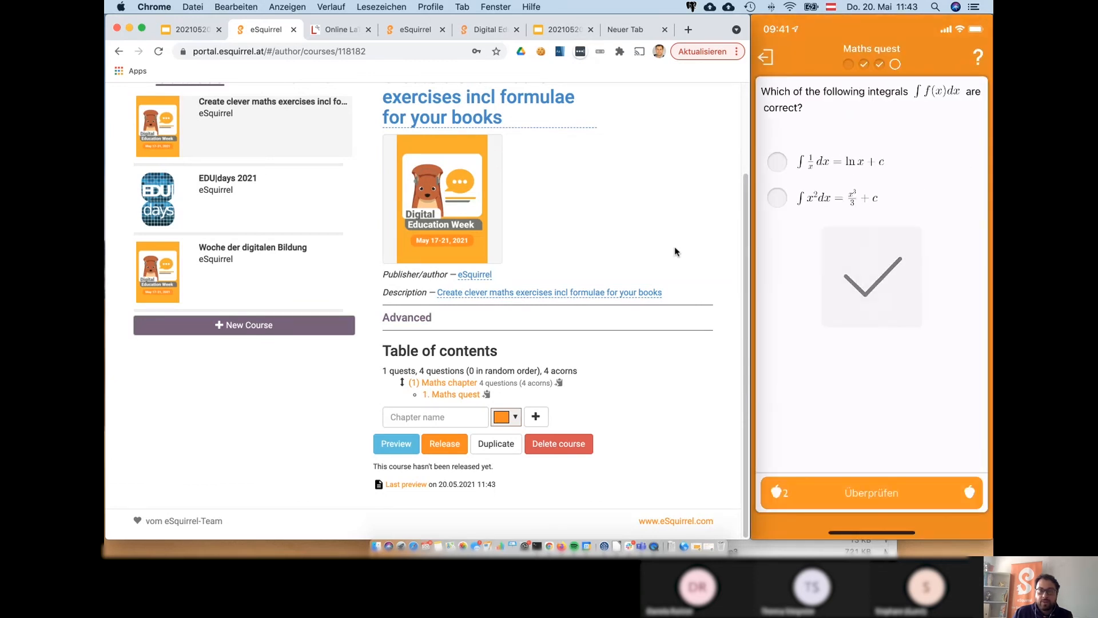
Reopen question 4 of the Maths quest for editing and remove the blank lines after its question text
mouse_move(856, 134)
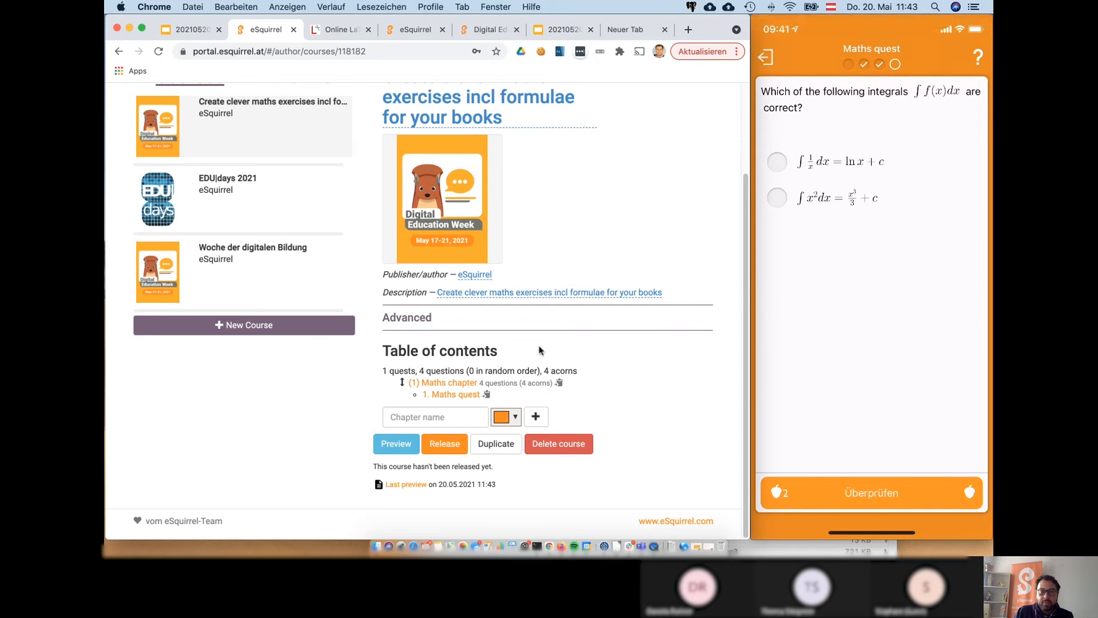
left_click(469, 396)
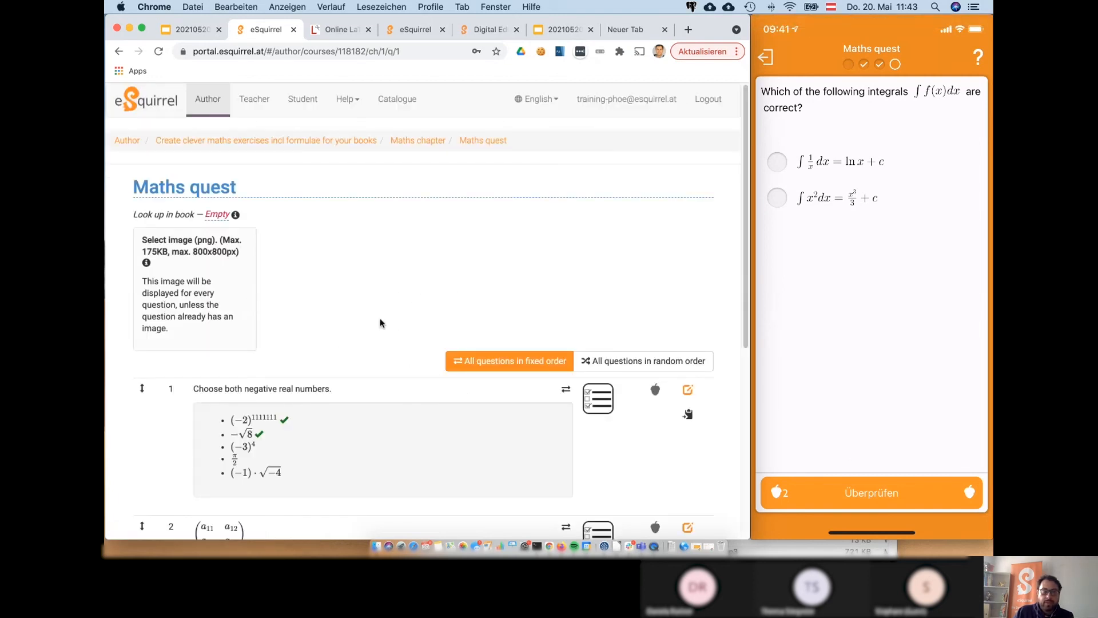
scroll(401, 343, "down", 10)
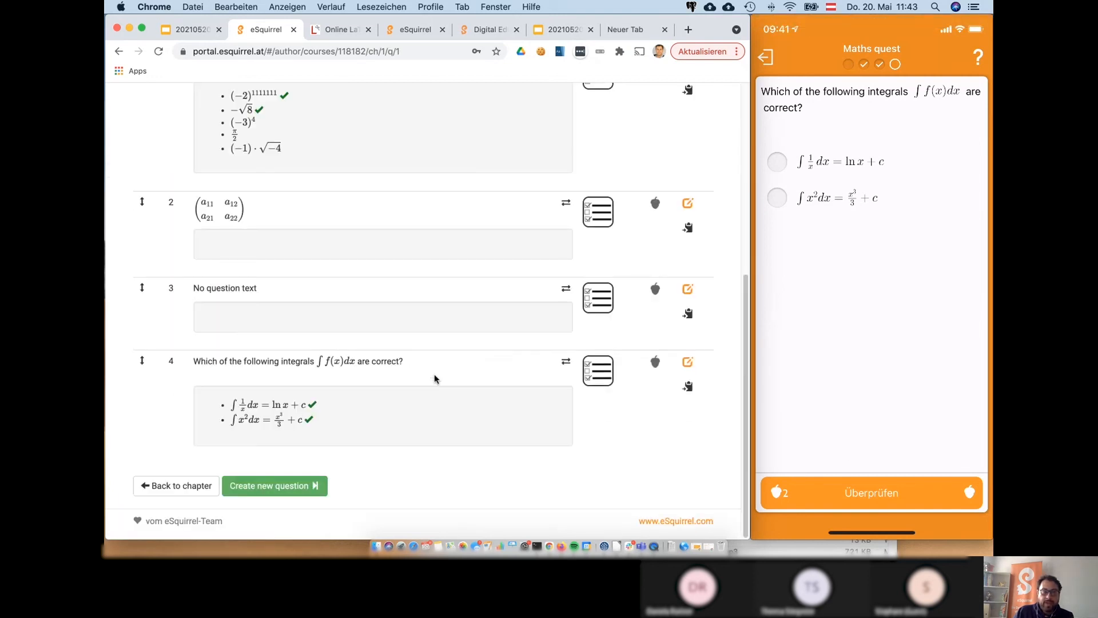
left_click(687, 363)
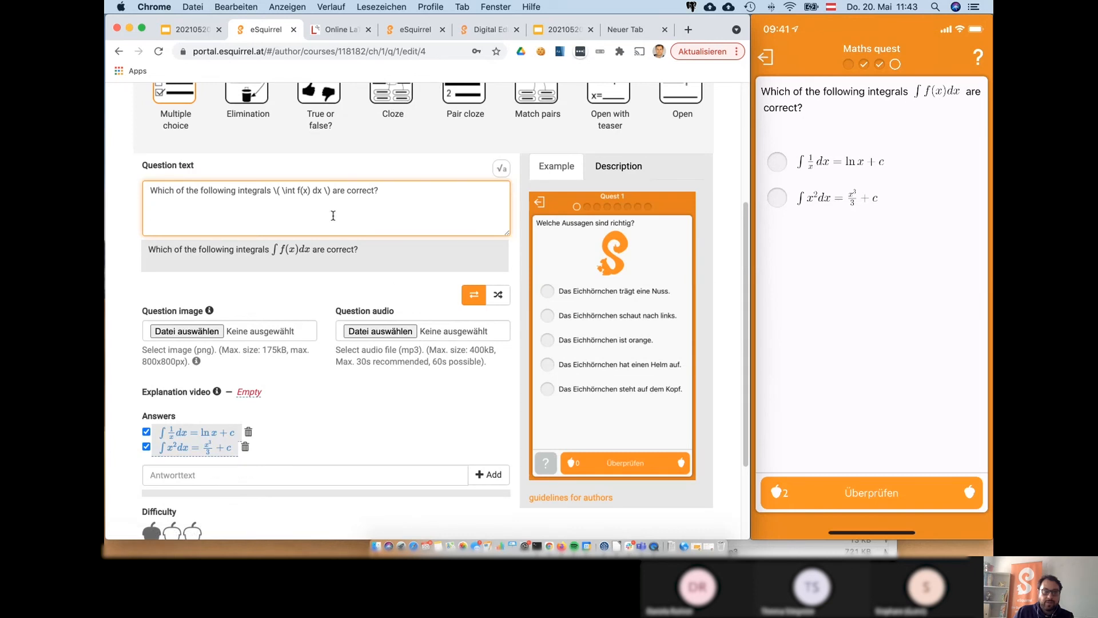
left_click(333, 216)
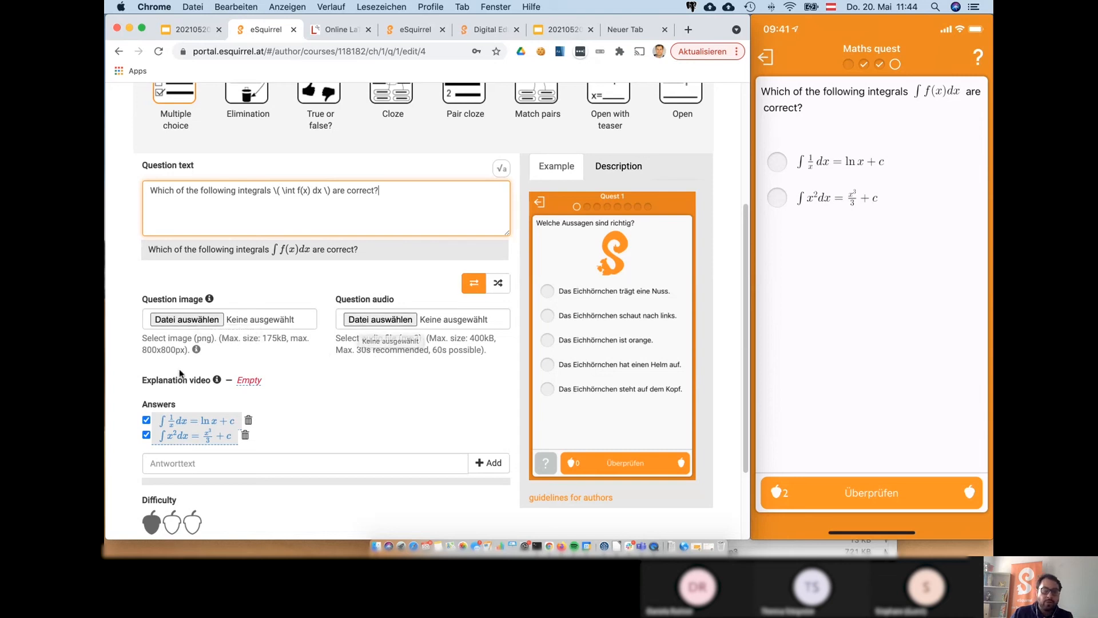
Examine the explanation video setting of question 4, opening its URL field and leaving it empty
mouse_move(218, 379)
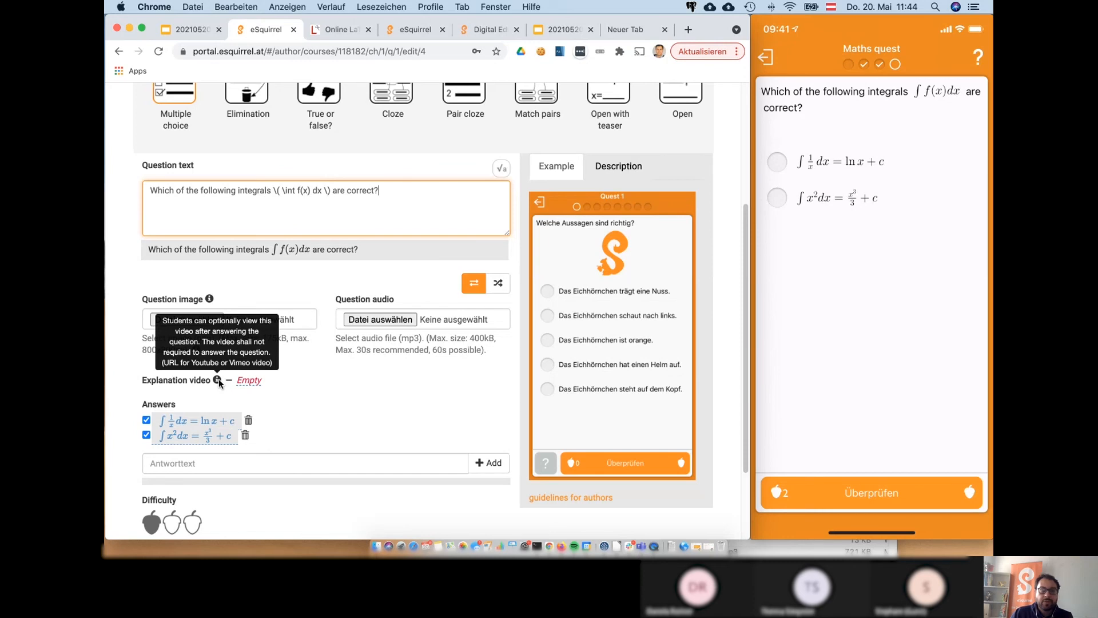
left_click(249, 380)
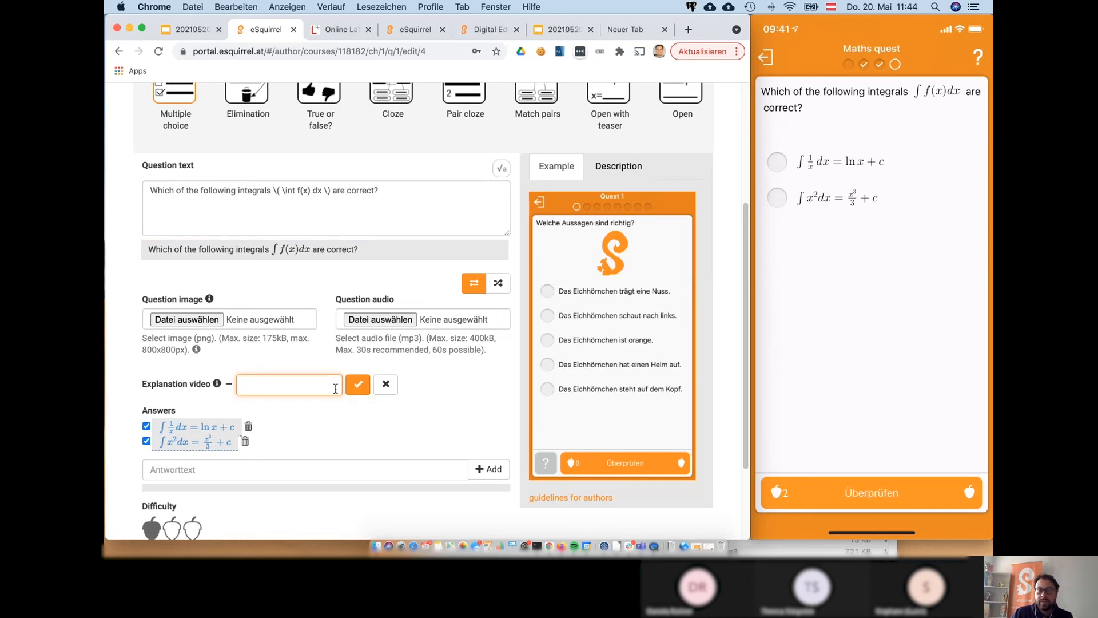
left_click(454, 376)
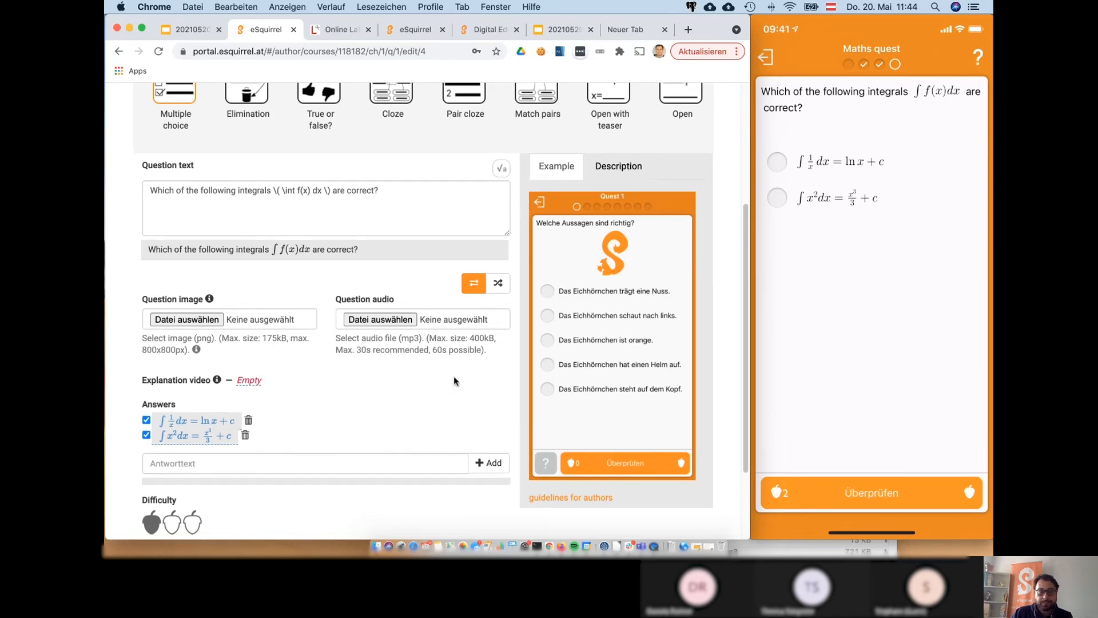
scroll(309, 421, "down", 2)
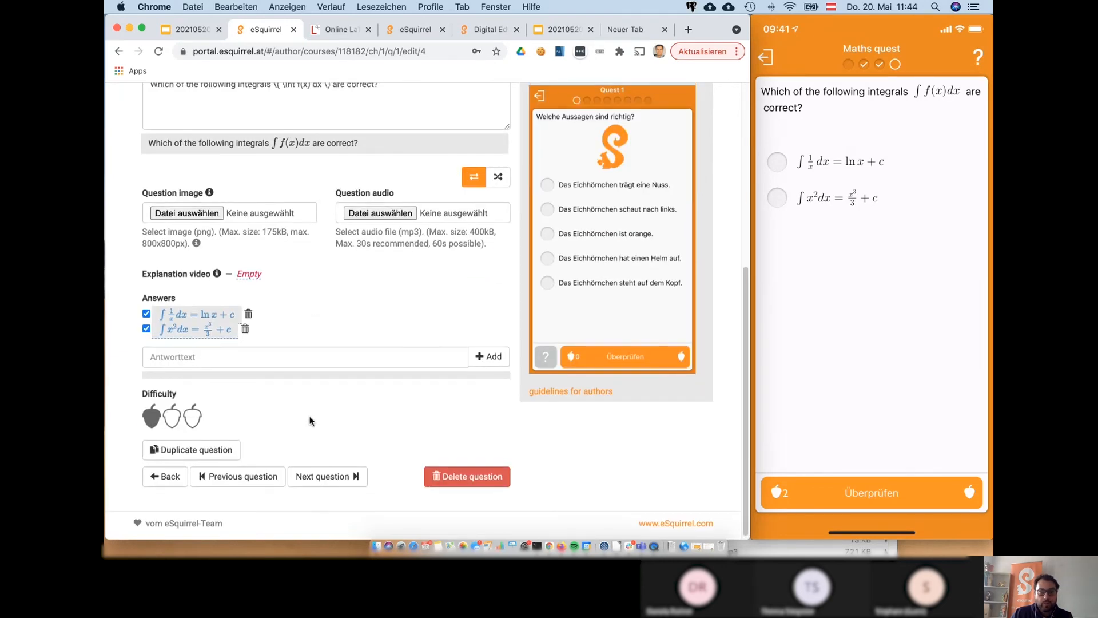
Go back to the author's course overview and open the Maths chapter of the clever maths exercises course
scroll(310, 421, "up", 5)
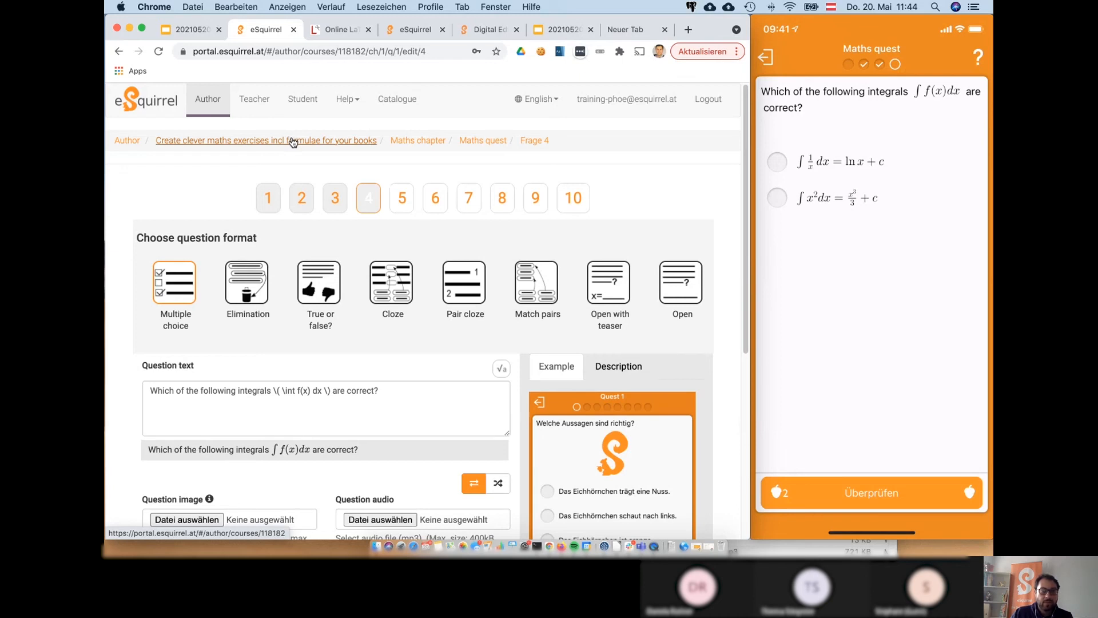
left_click(221, 105)
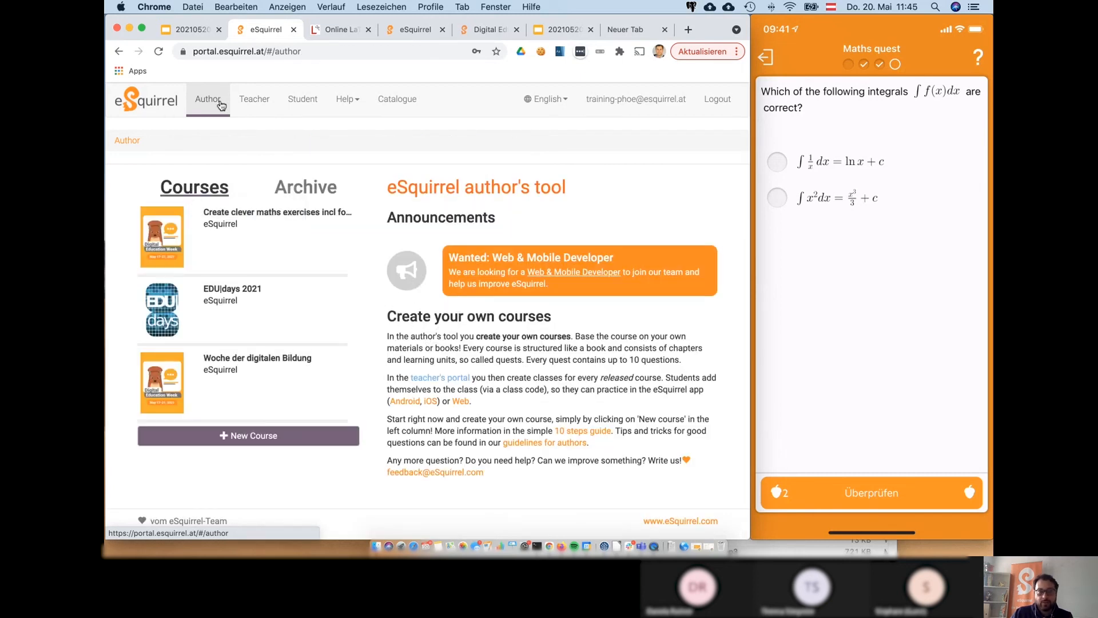
left_click(259, 231)
scroll(505, 422, "down", 3)
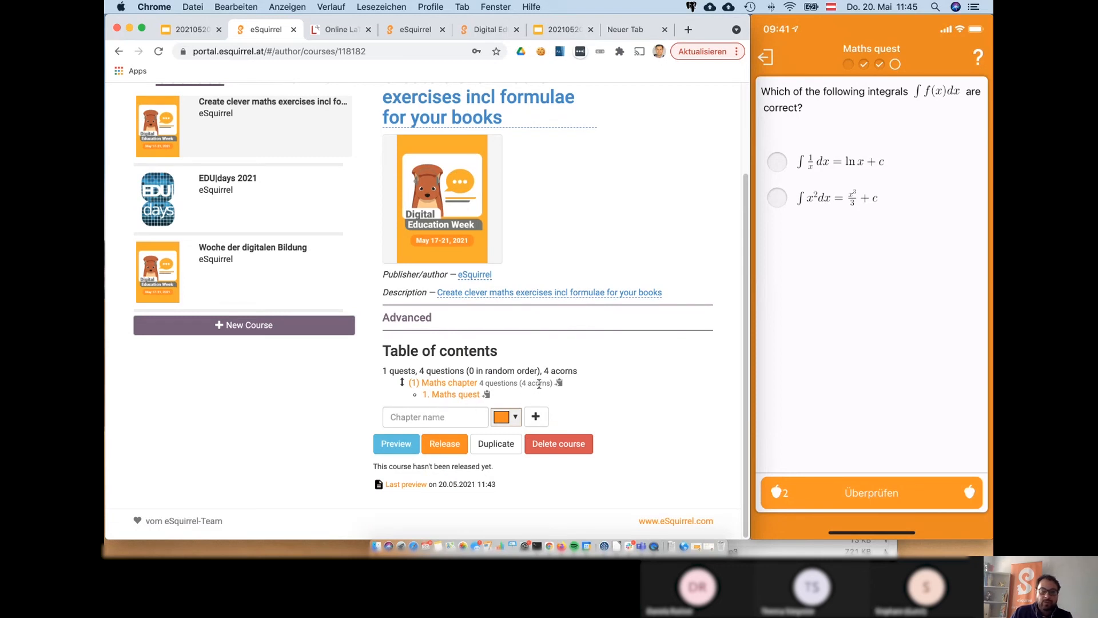
left_click(457, 383)
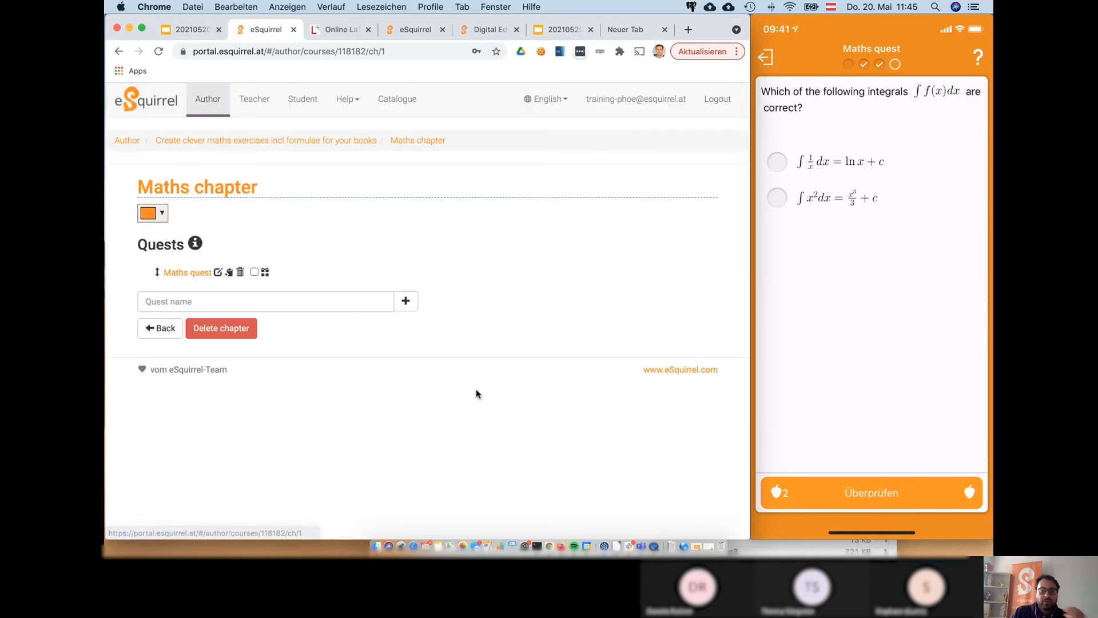
Change the colour of the Maths chapter to dark green
left_click(158, 214)
left_click(231, 280)
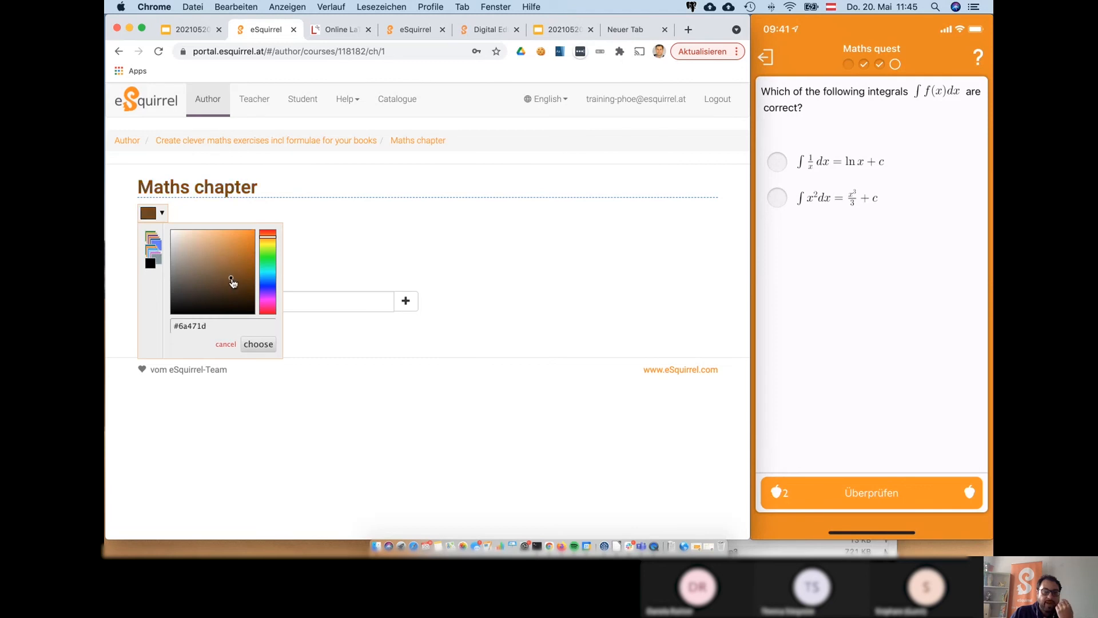
left_click(266, 267)
left_click(372, 213)
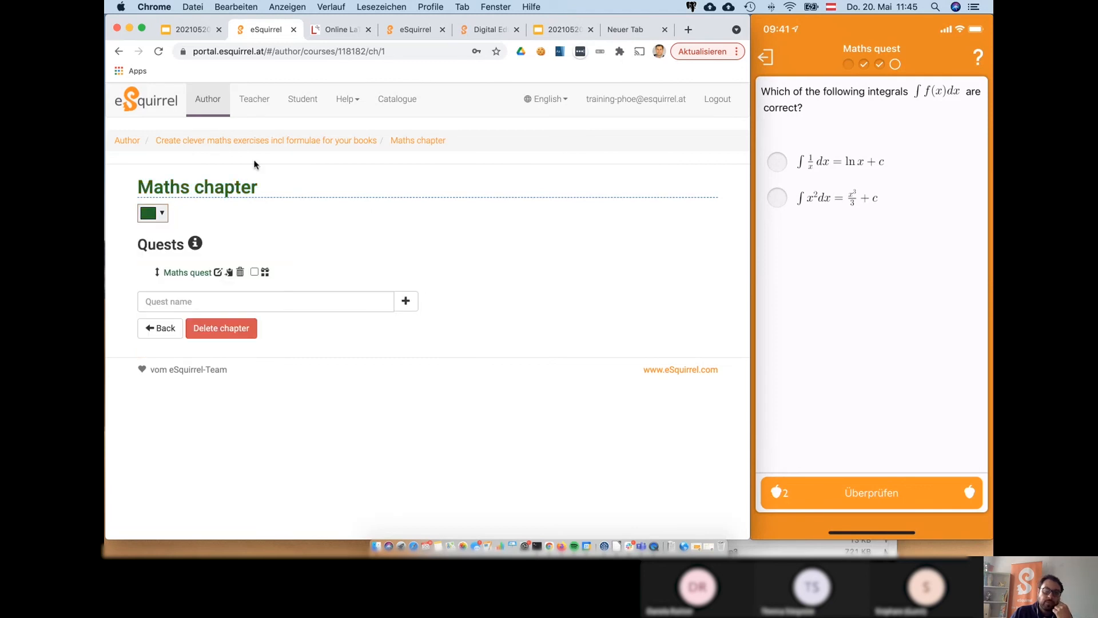
Return to the course page and review its table of contents, release option and cover picture
left_click(279, 143)
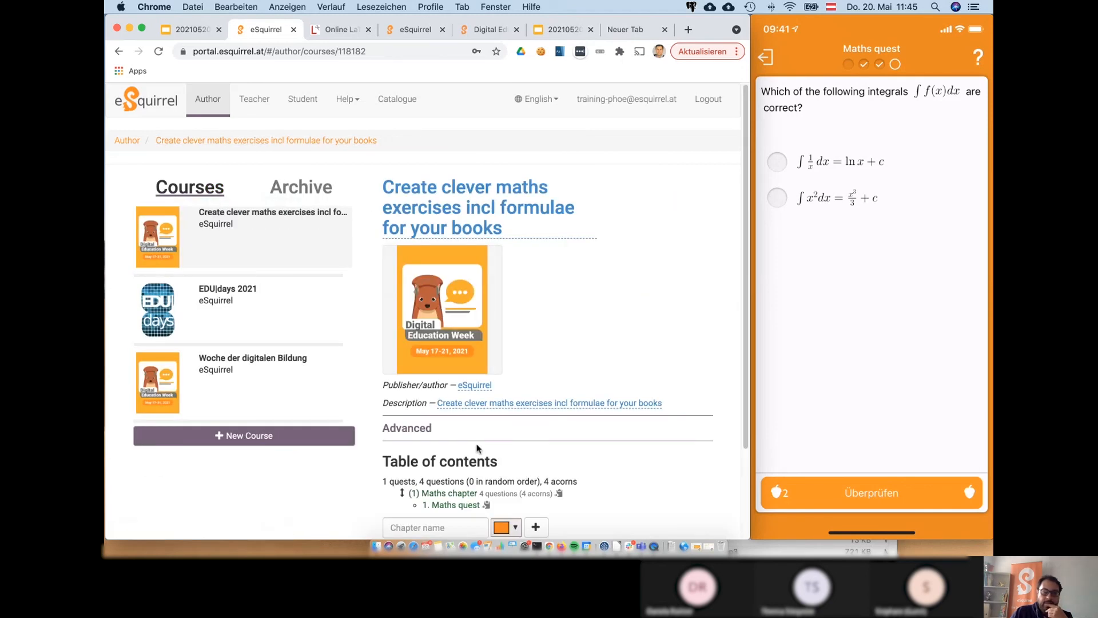
scroll(405, 462, "down", 5)
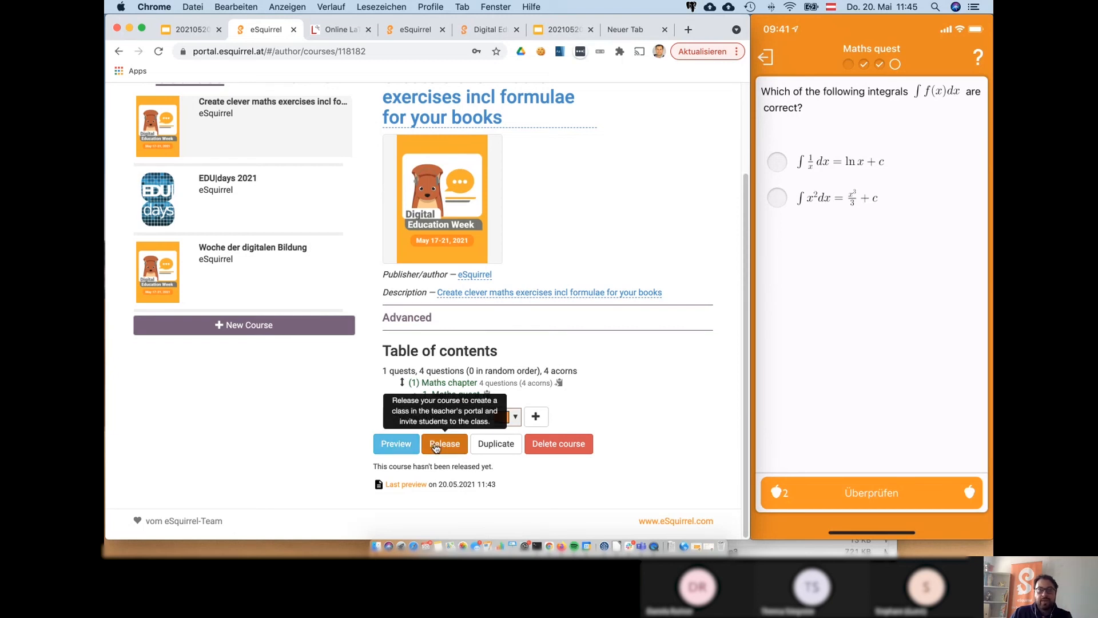
scroll(307, 414, "up", 3)
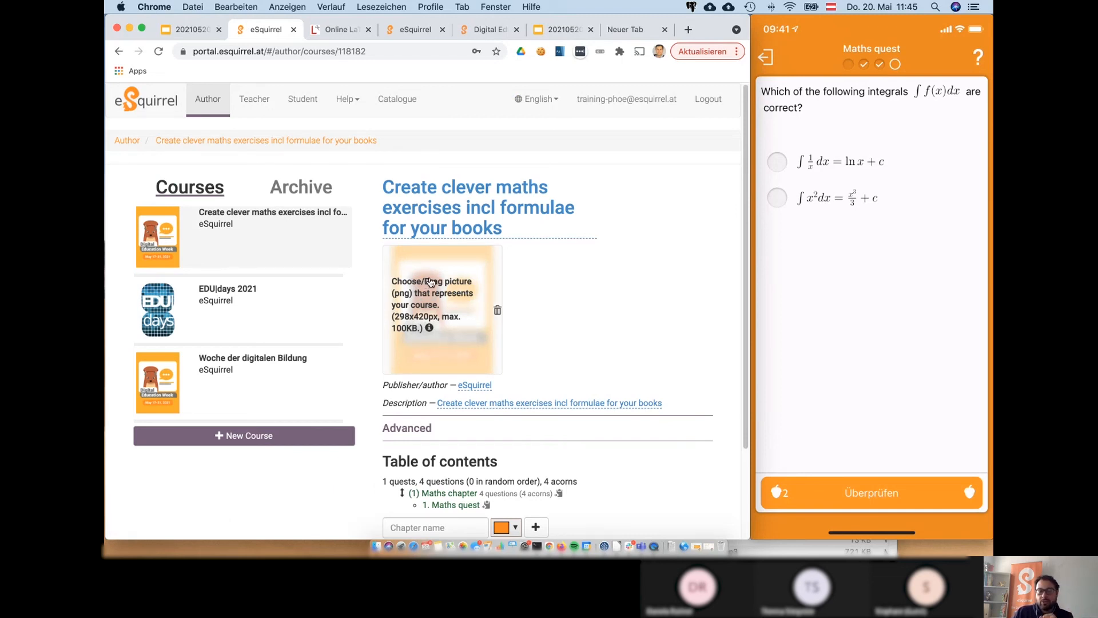
scroll(450, 321, "down", 3)
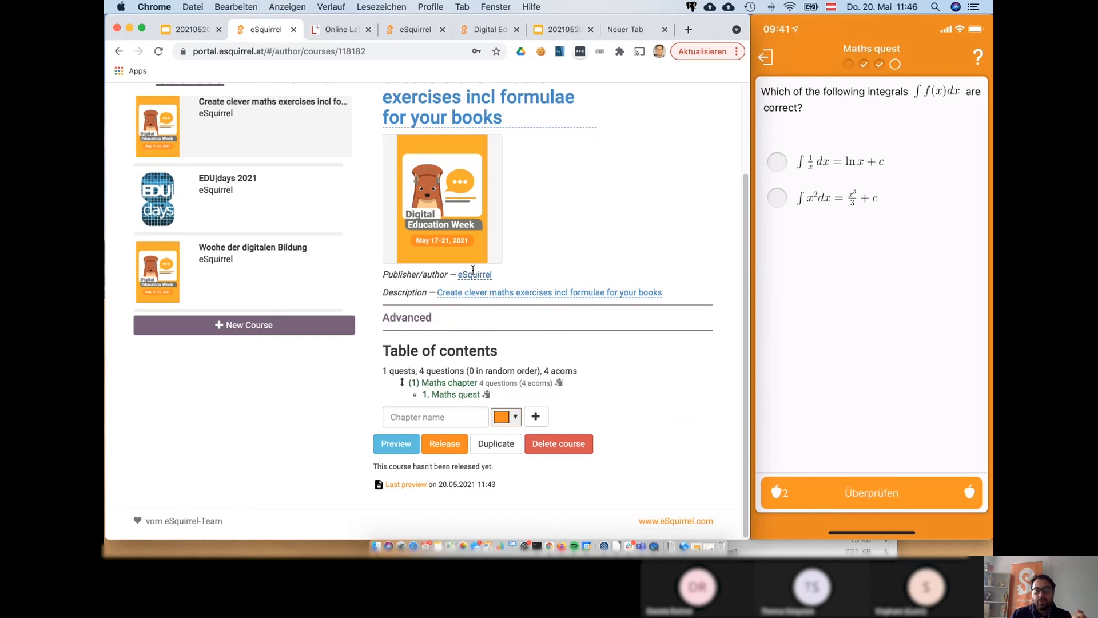
scroll(471, 271, "up", 2)
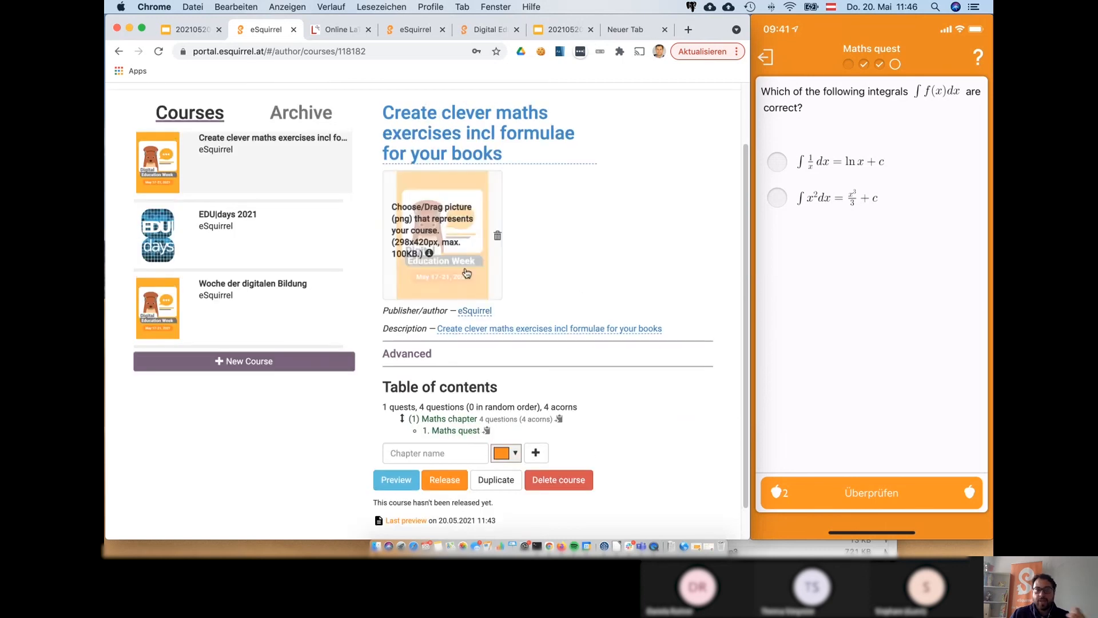